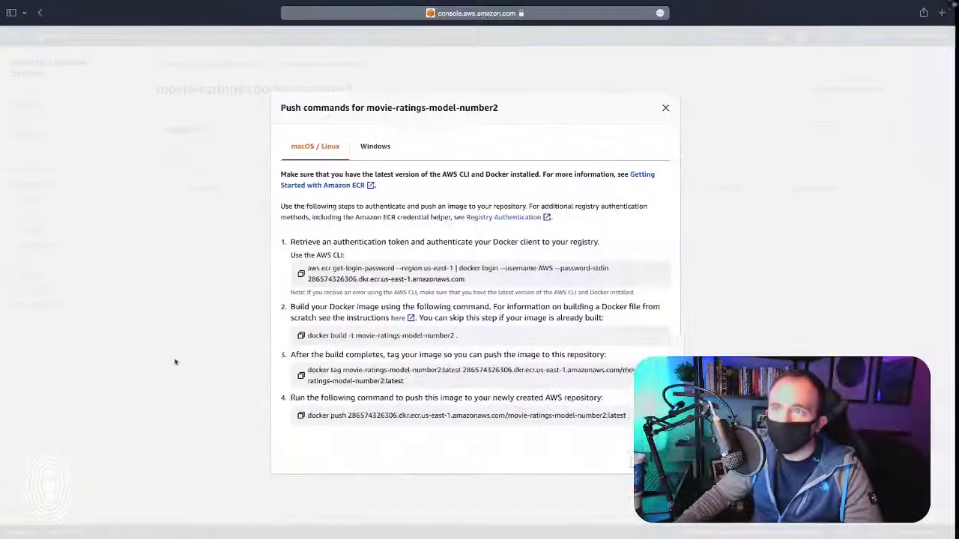
Copy the docker build command from the ECR push commands and run it in the IntelliJ terminal to build movie-ratings-model-number2
click(305, 336)
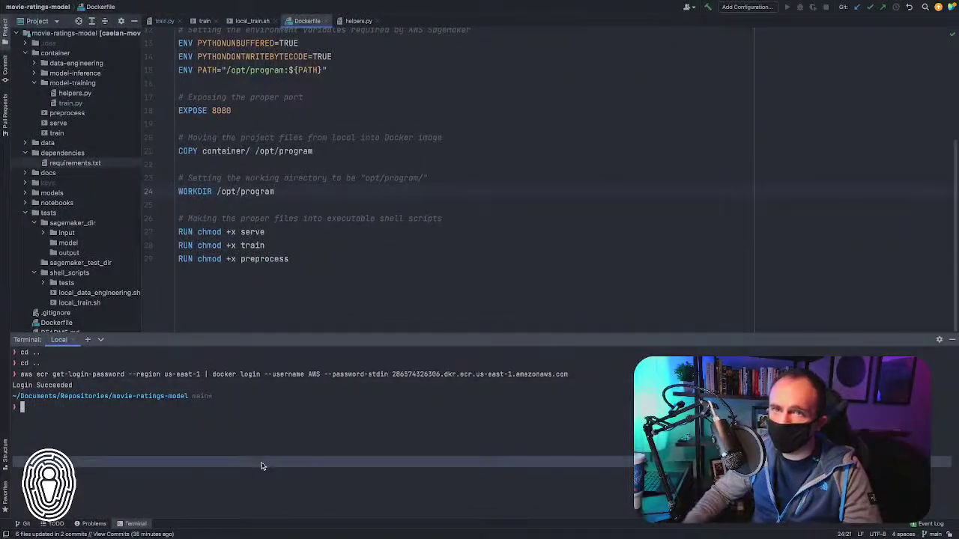
key(super+v)
key(Return)
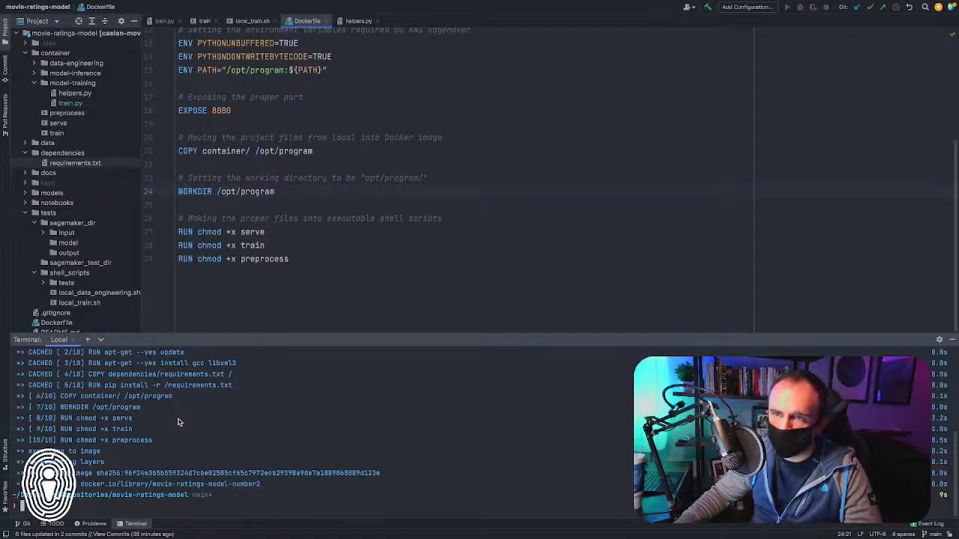
Copy the docker tag command from the browser's push commands and run it in the IntelliJ terminal to tag movie-ratings-model-number2:latest for ECR
key(ctrl+Left)
click(303, 376)
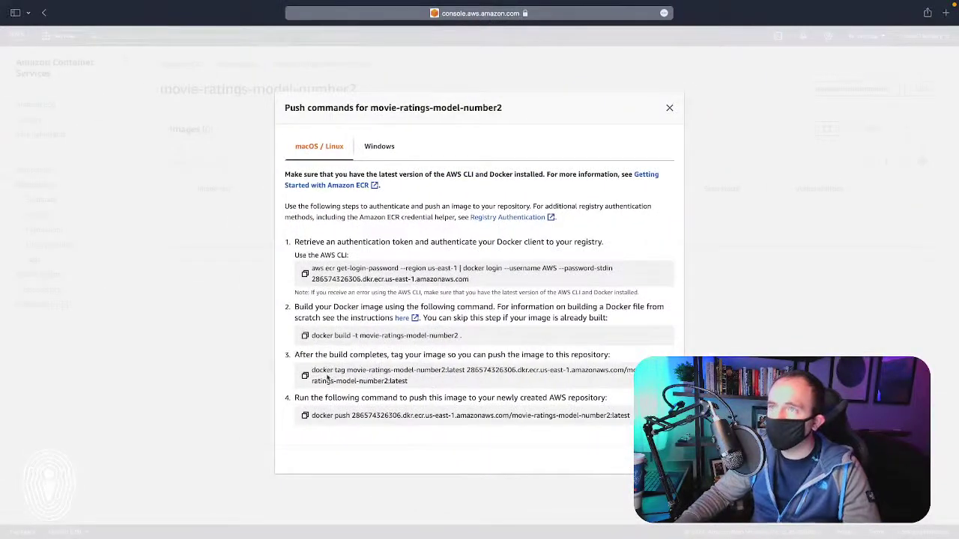
click(304, 376)
key(ctrl+Right)
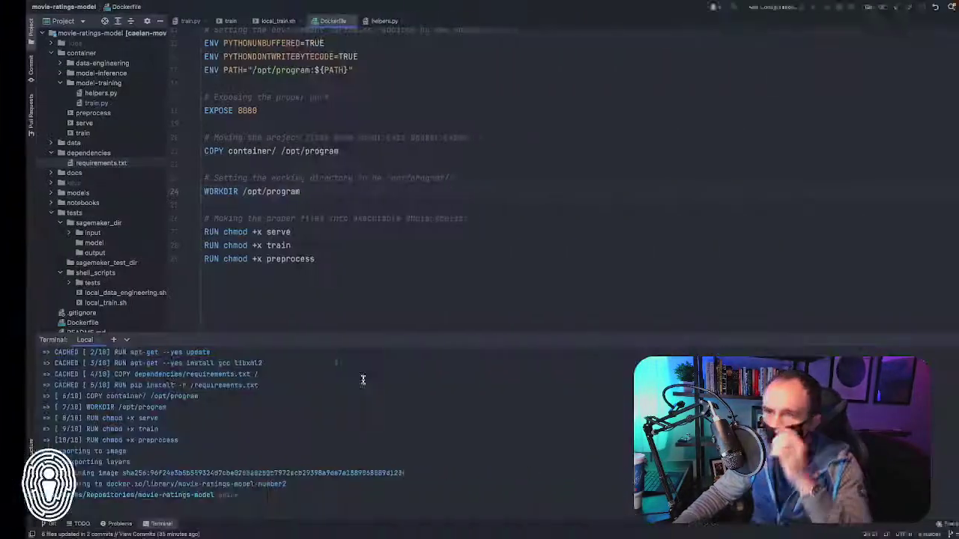
click(267, 430)
key(super+v)
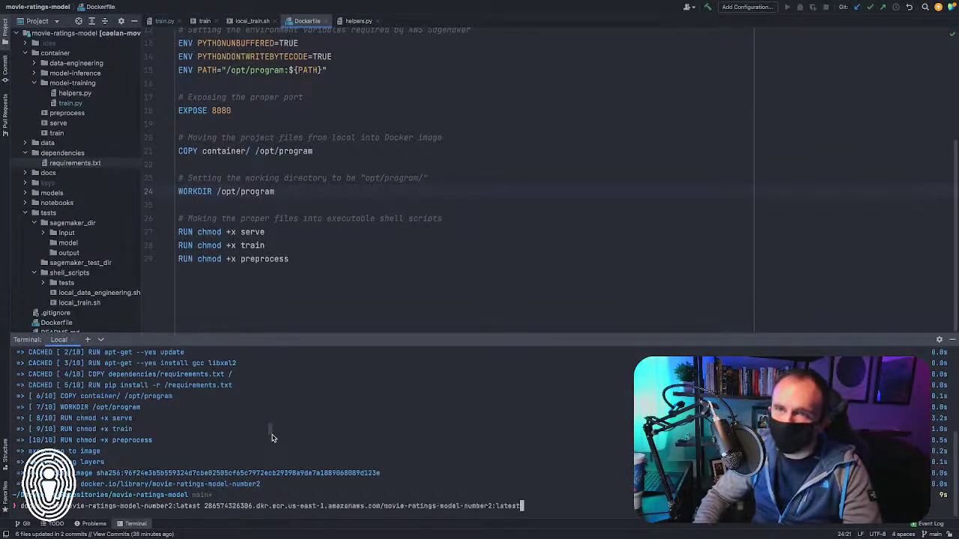
key(Return)
Start pushing movie-ratings-model-number2:latest from the IntelliJ terminal with the docker push command copied from the browser, and interrupt the upload
key(ctrl+Left)
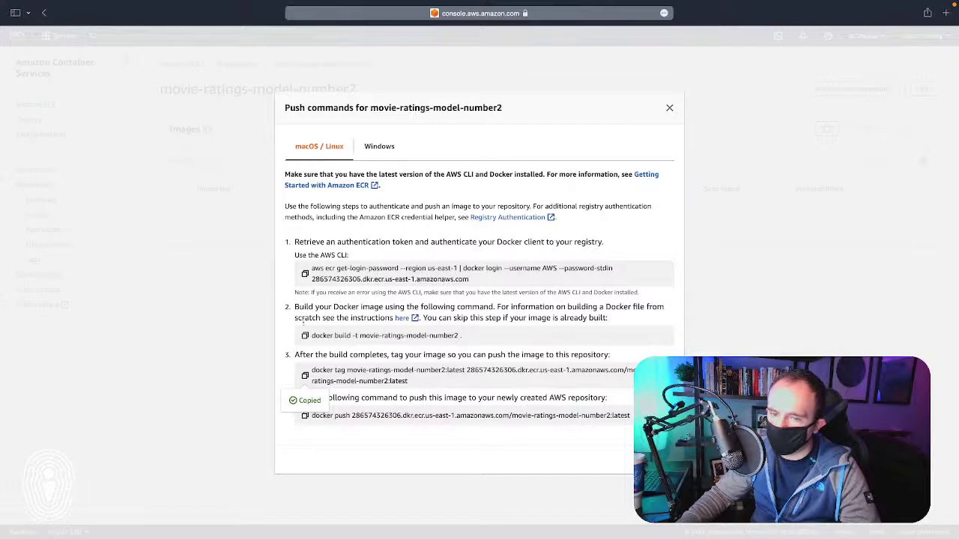
click(305, 417)
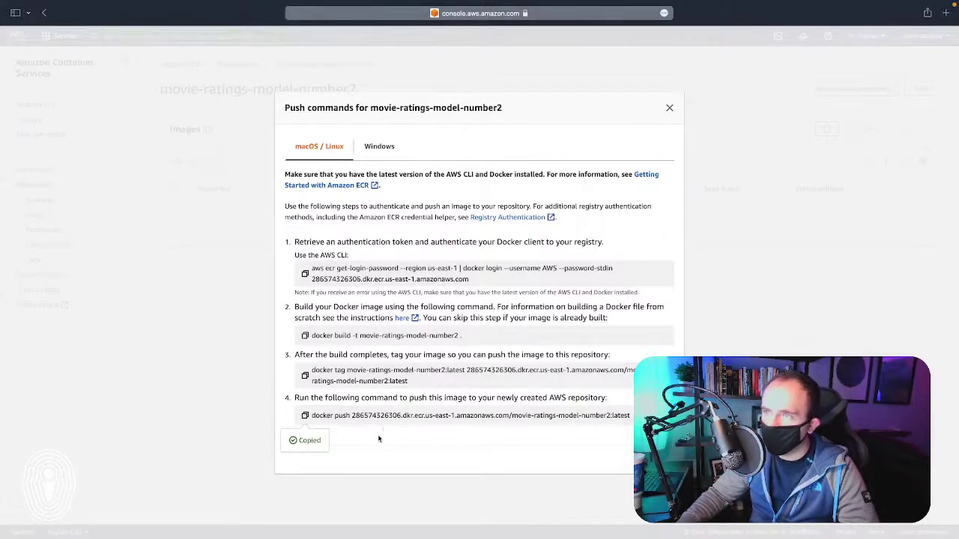
key(super+Tab)
key(super+v)
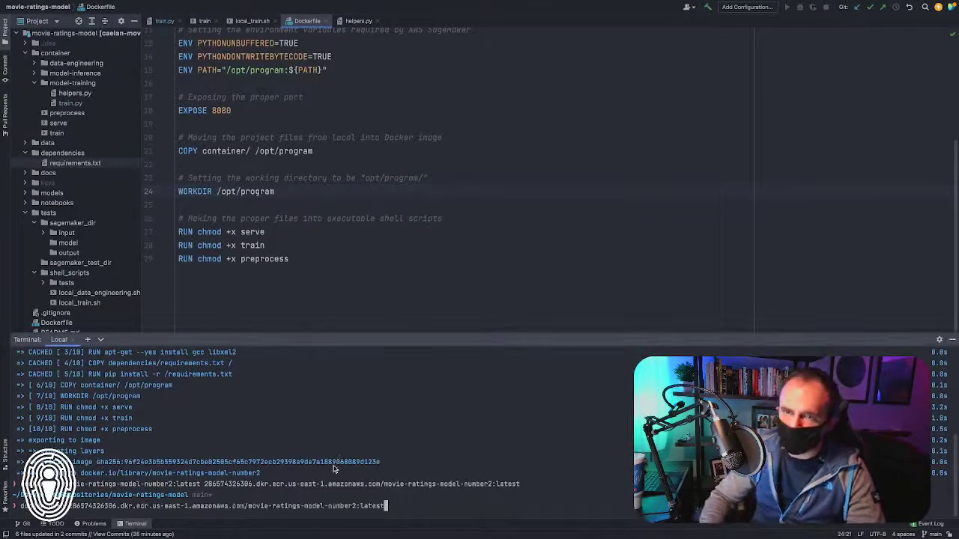
key(Return)
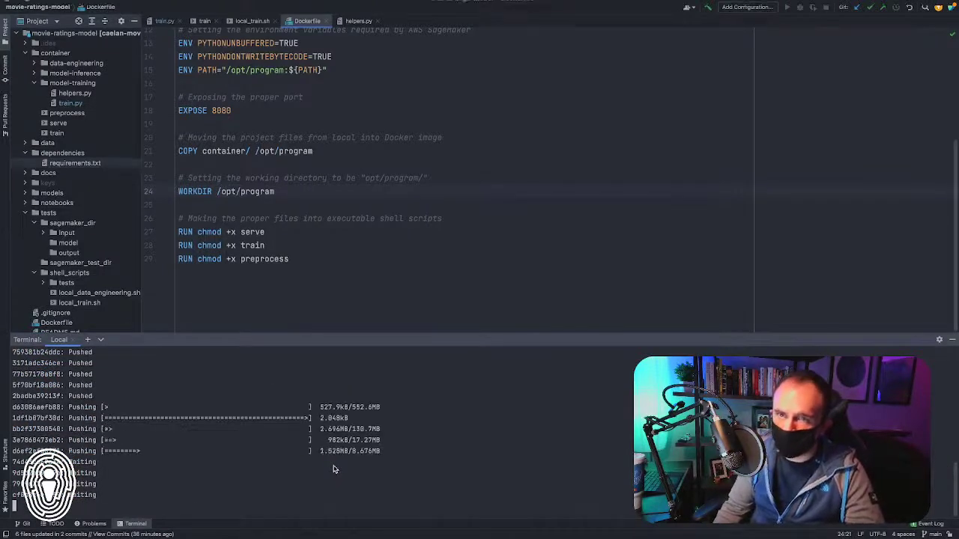
key(ctrl+c)
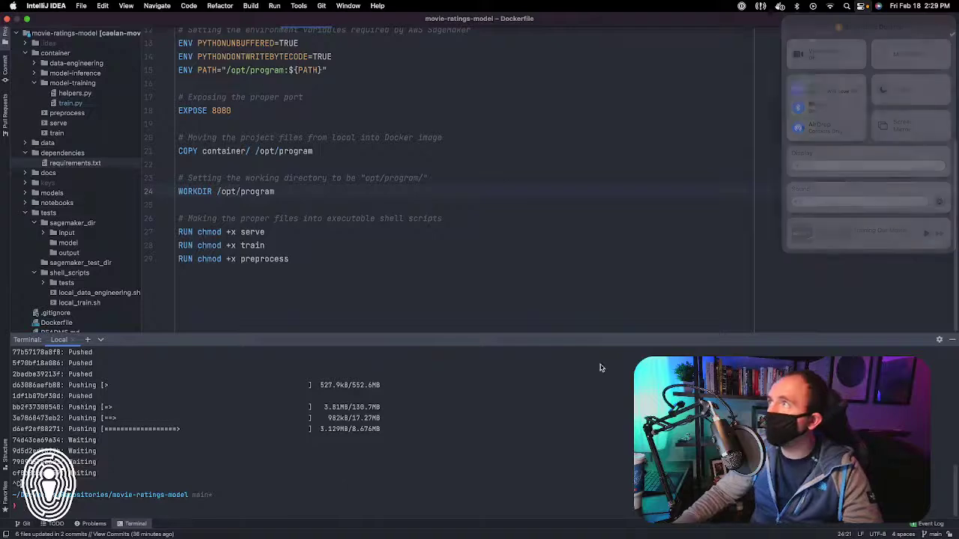
Return to the browser, close the push commands and refresh the image list of movie-ratings-model-number2
click(600, 367)
key(super+Tab)
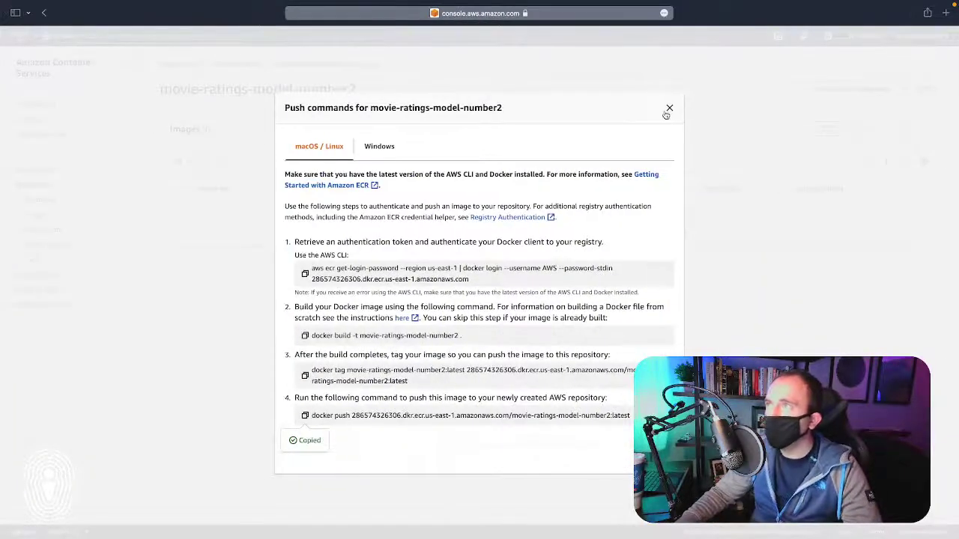
click(668, 110)
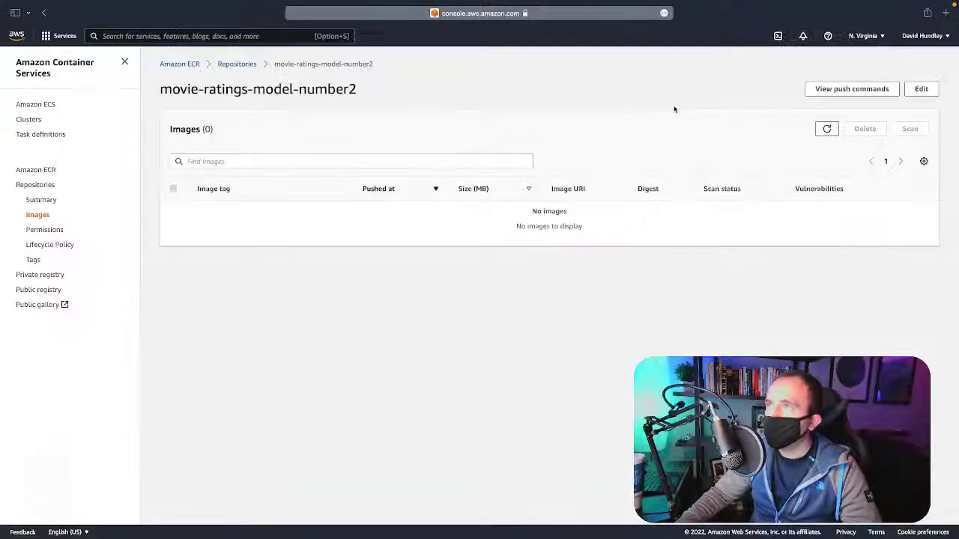
click(828, 135)
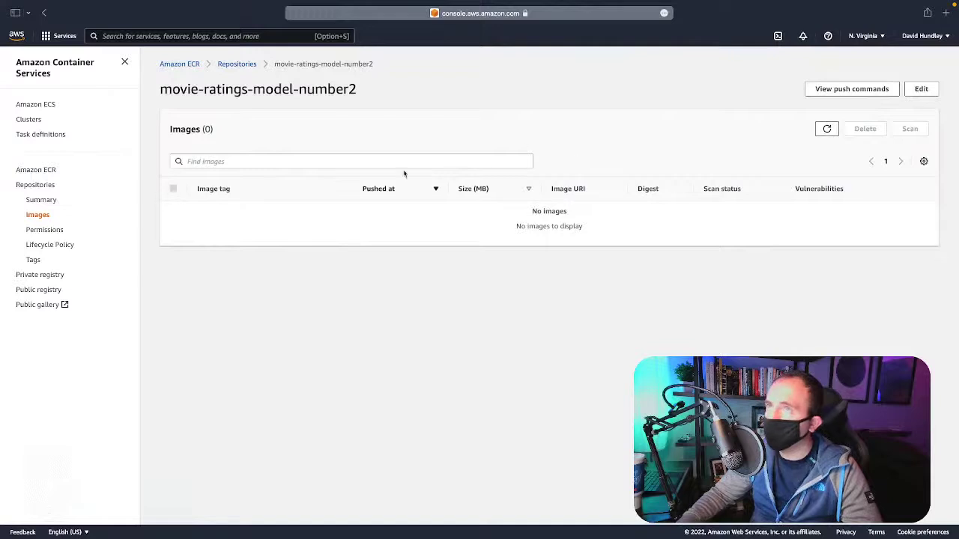
Delete the private ECR repository movie-ratings-model-number2, confirming with the word "delete"
click(251, 64)
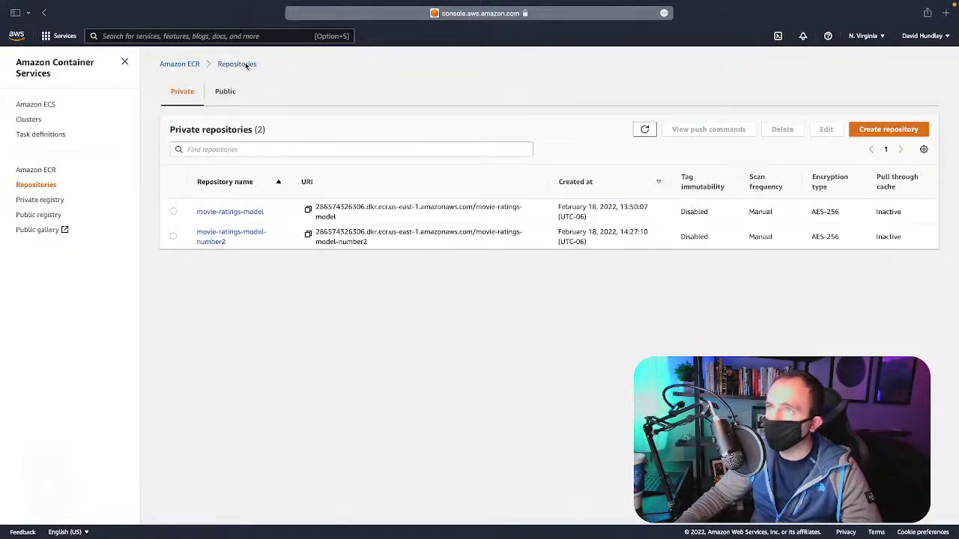
click(173, 237)
click(779, 132)
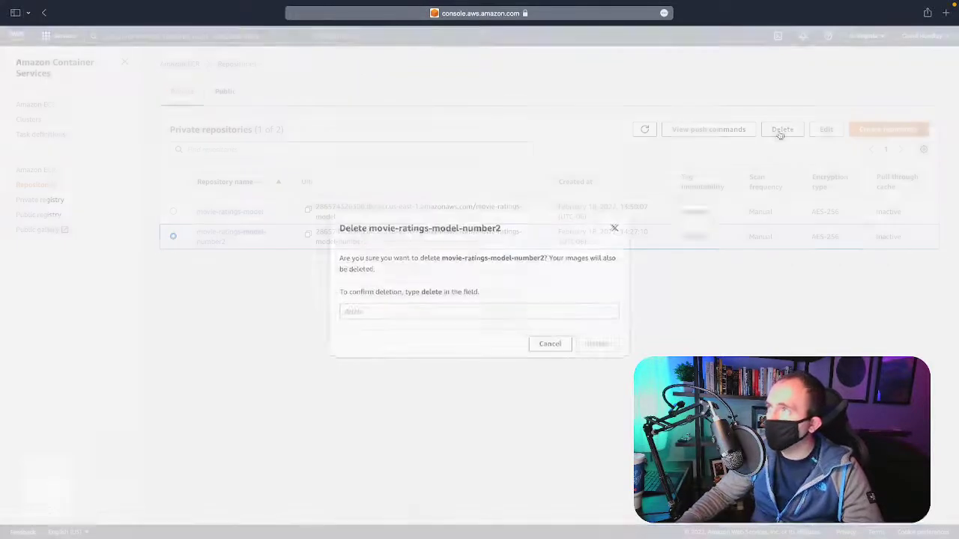
click(528, 311)
text(delete)
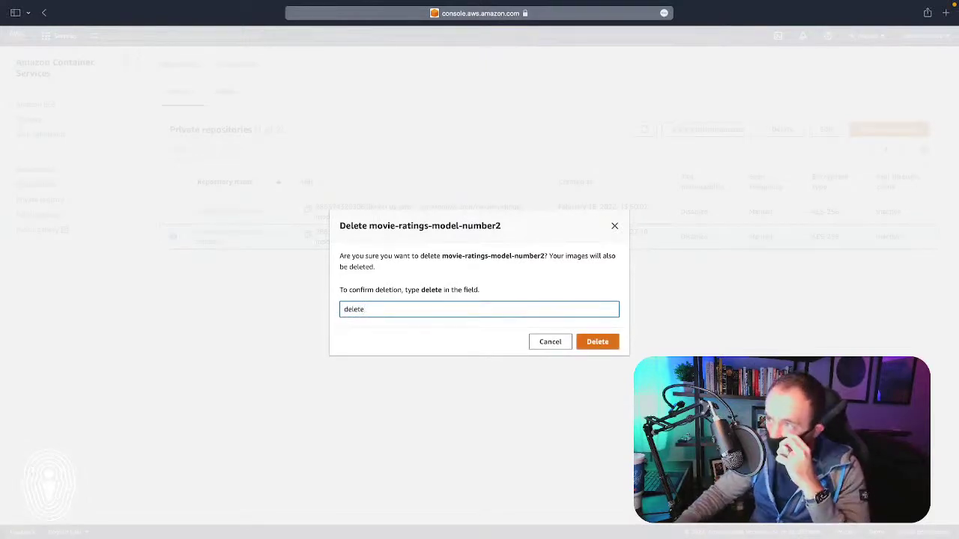
click(589, 343)
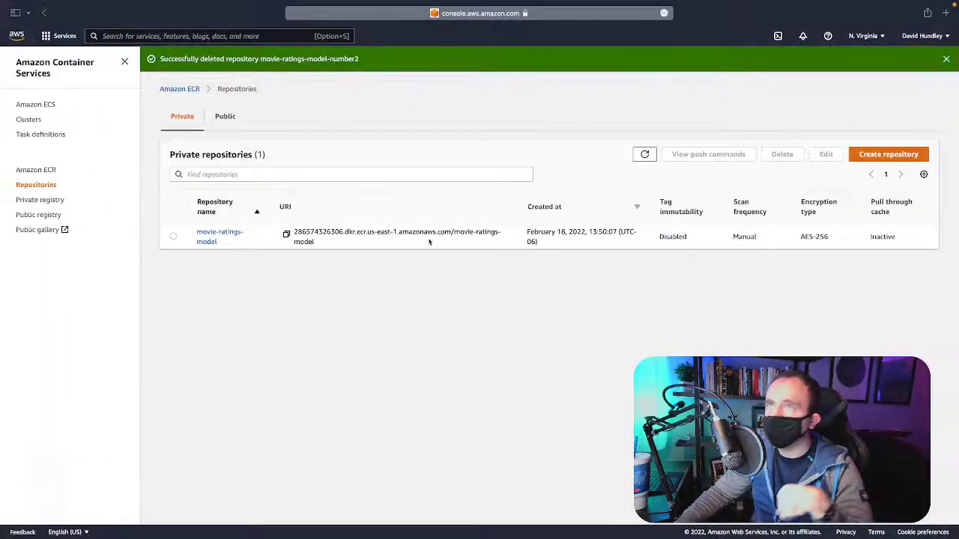
click(64, 36)
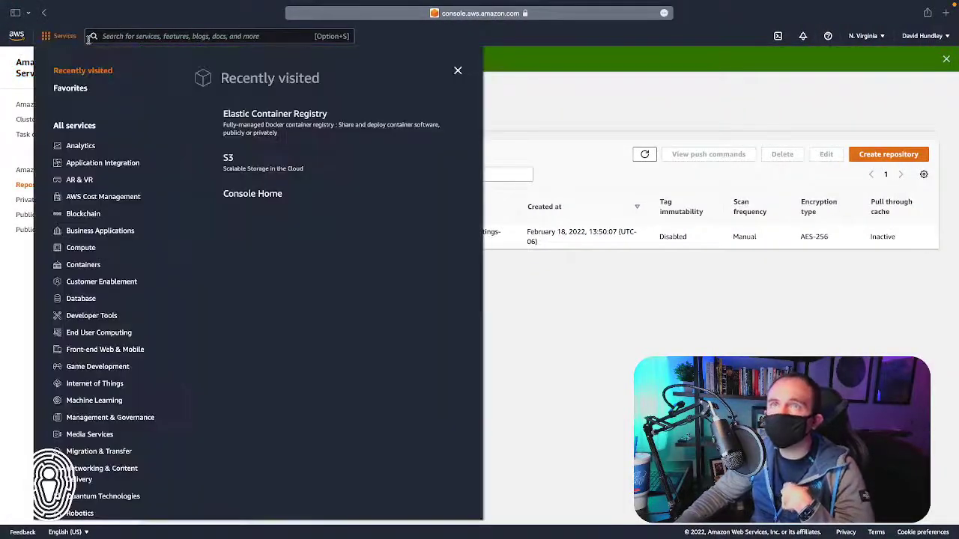
scroll(151, 209, down, 3)
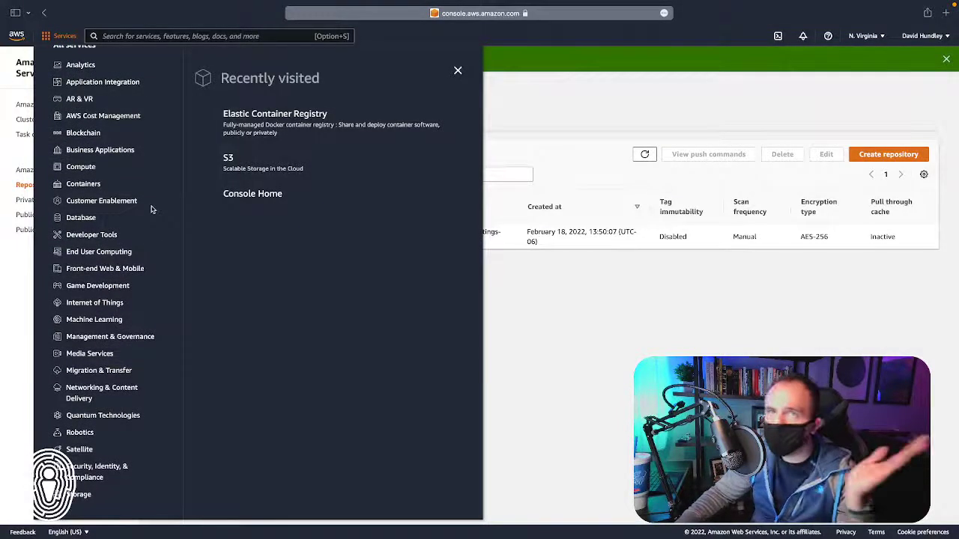
scroll(149, 237, up, 3)
Search the AWS services for "sagemaker", open Amazon SageMaker in a new tab and switch to it
click(185, 37)
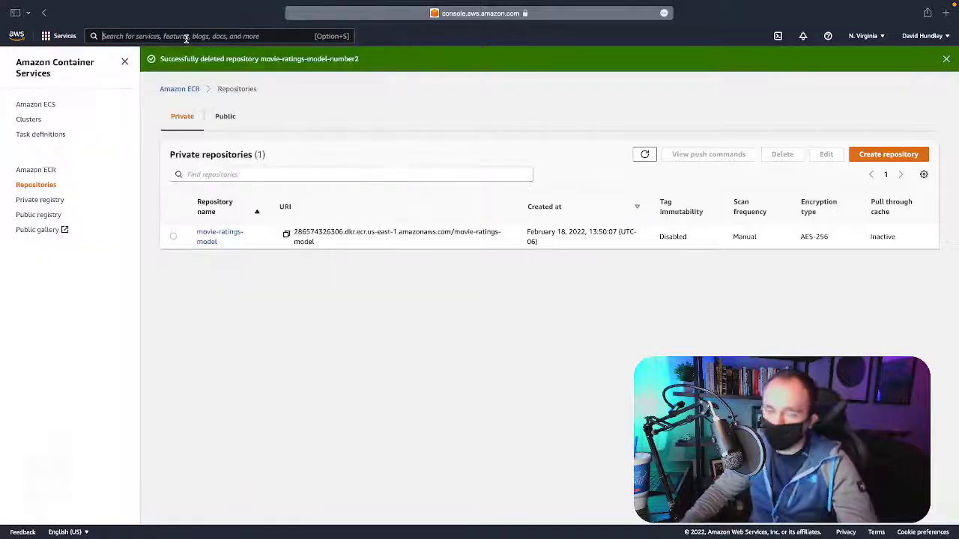
text(sage)
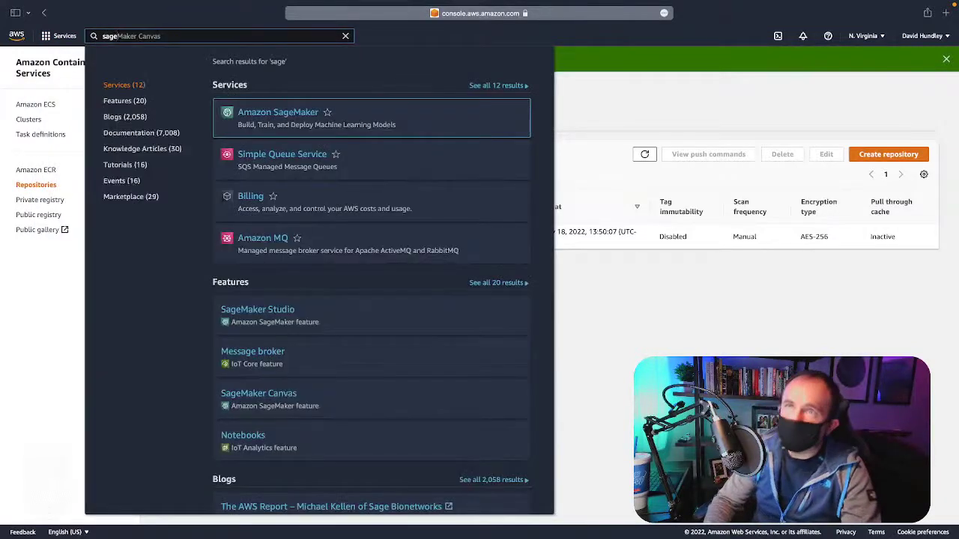
text(maker)
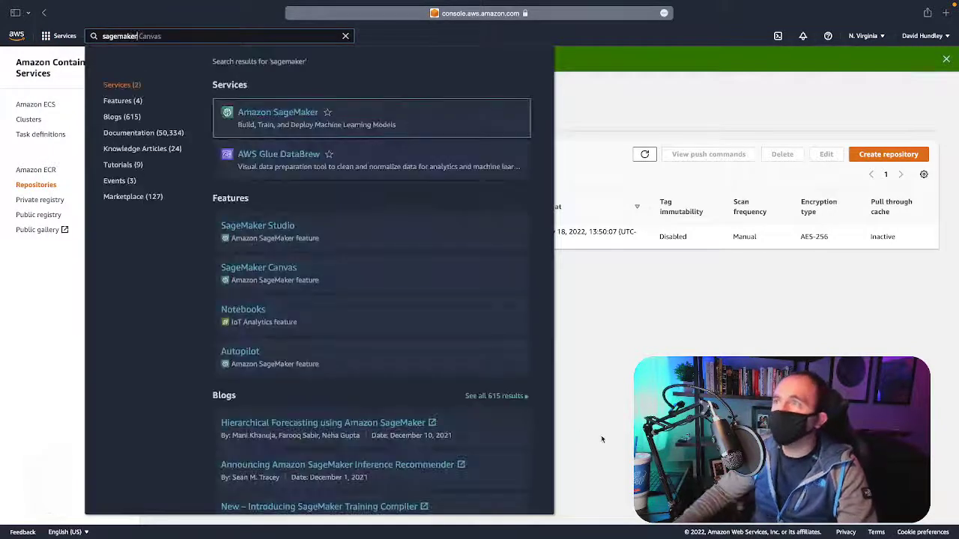
click(603, 436)
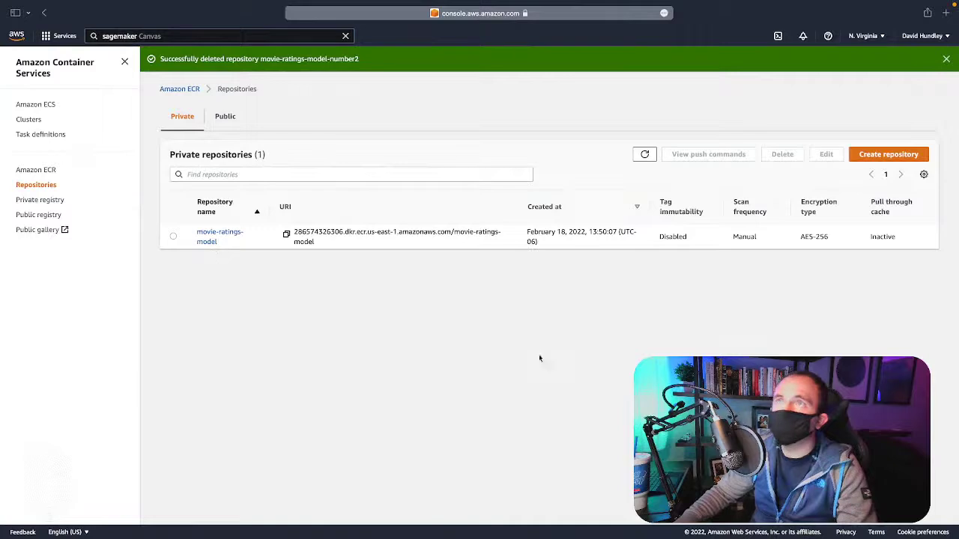
click(172, 35)
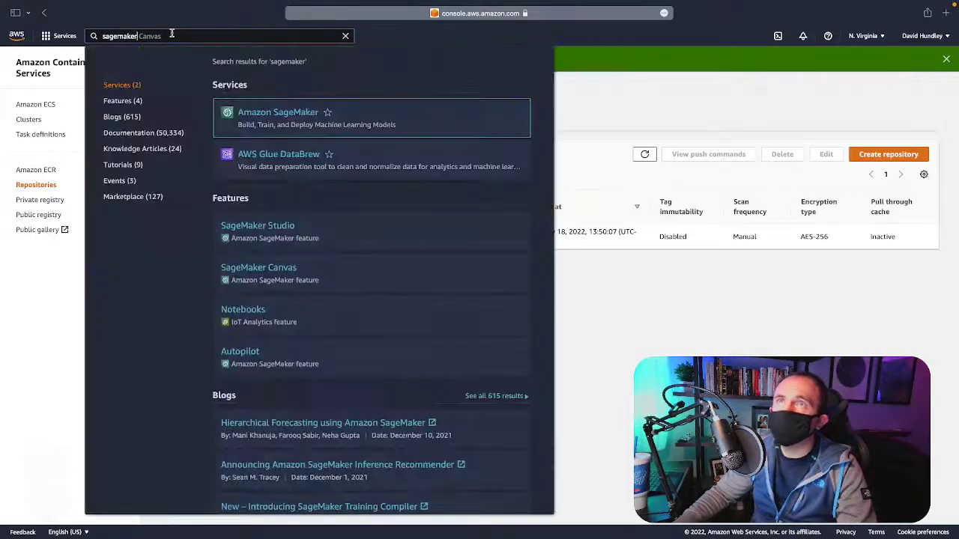
right_click(252, 114)
click(257, 117)
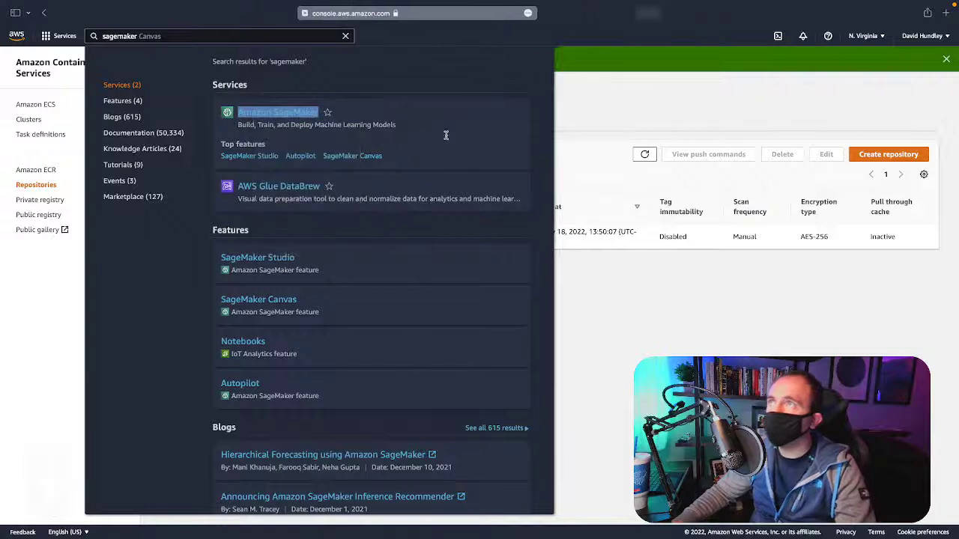
click(599, 15)
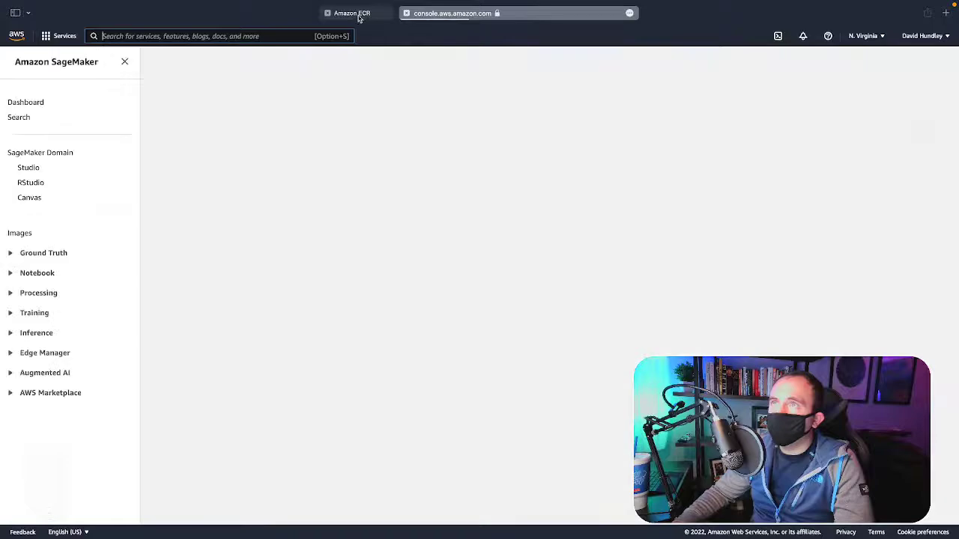
From the Amazon ECR tab, search the AWS services for "s3", open S3 in a new tab and switch to it
click(358, 15)
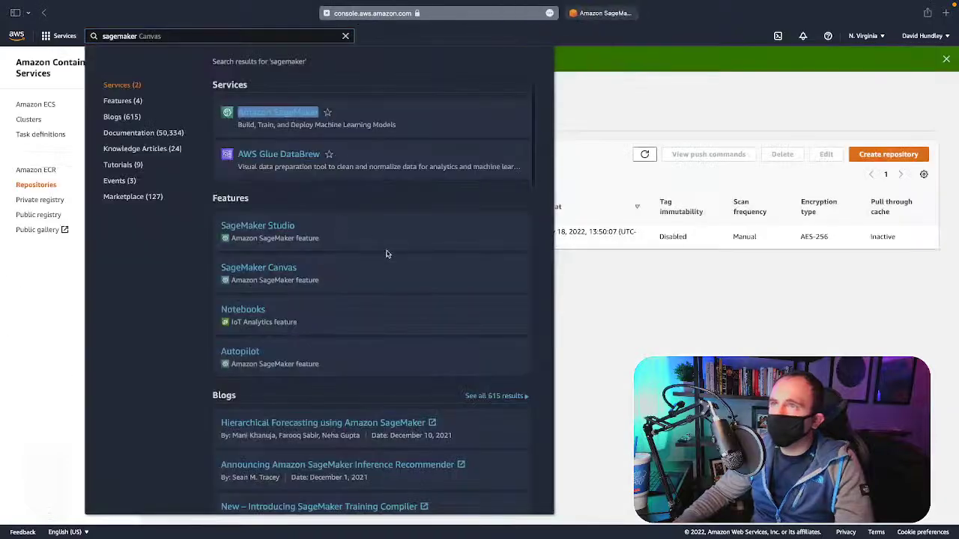
click(571, 360)
click(66, 36)
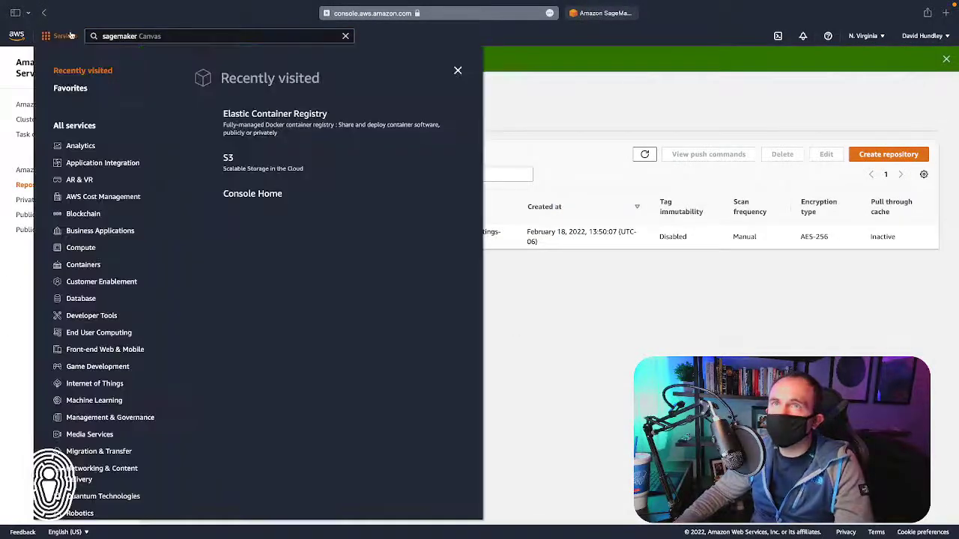
scroll(61, 242, down, 1)
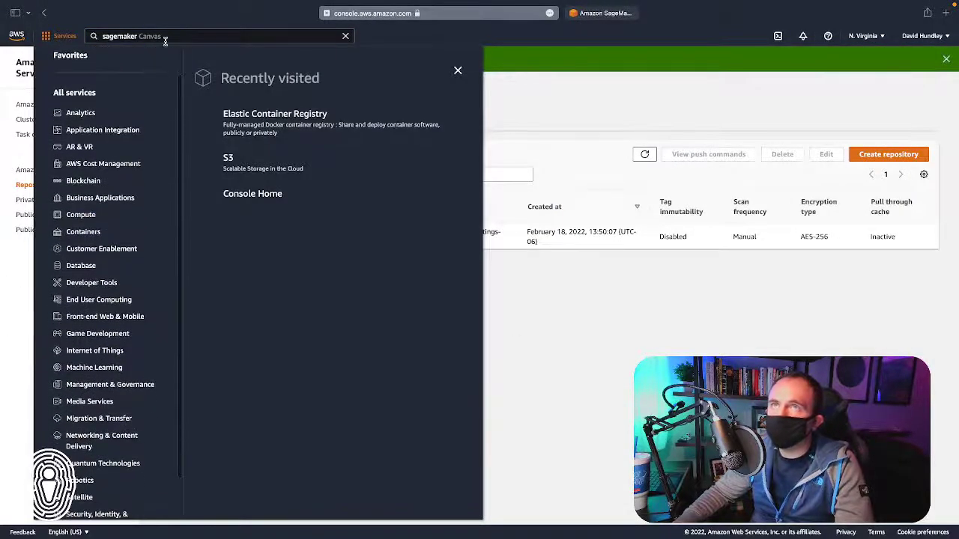
click(166, 39)
text(s3)
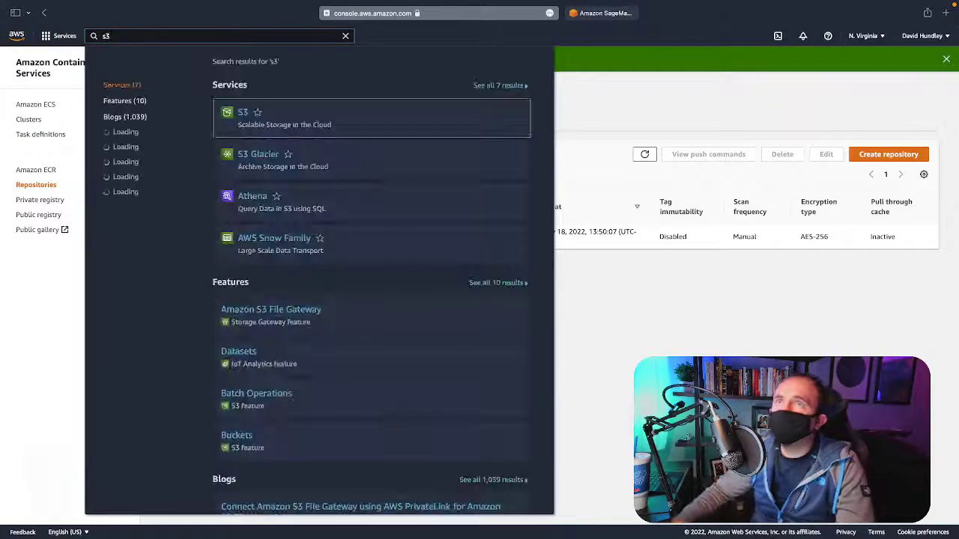
right_click(242, 118)
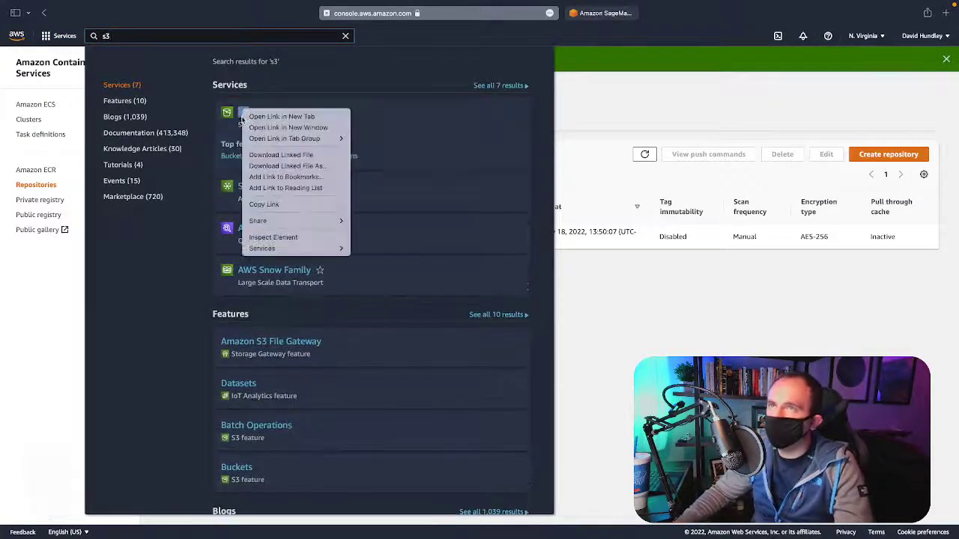
click(257, 117)
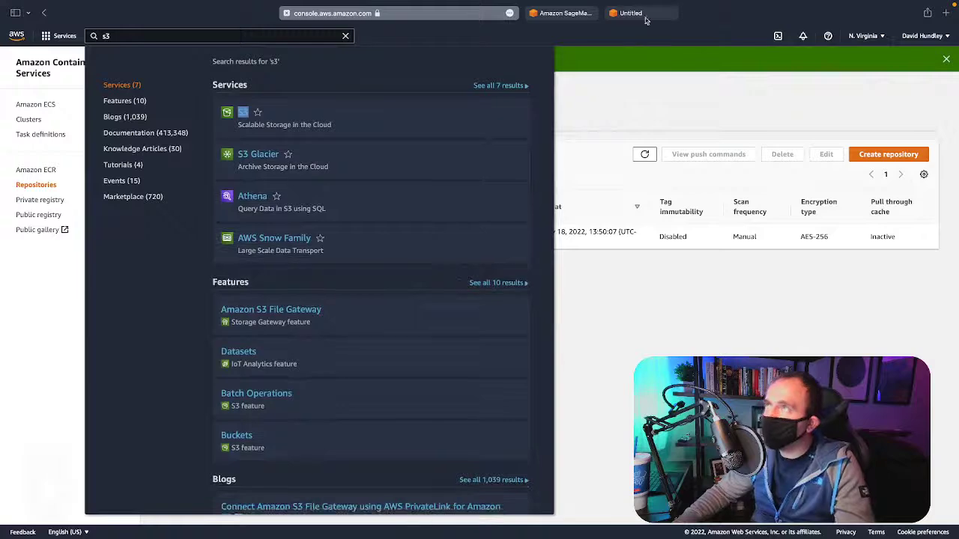
click(645, 14)
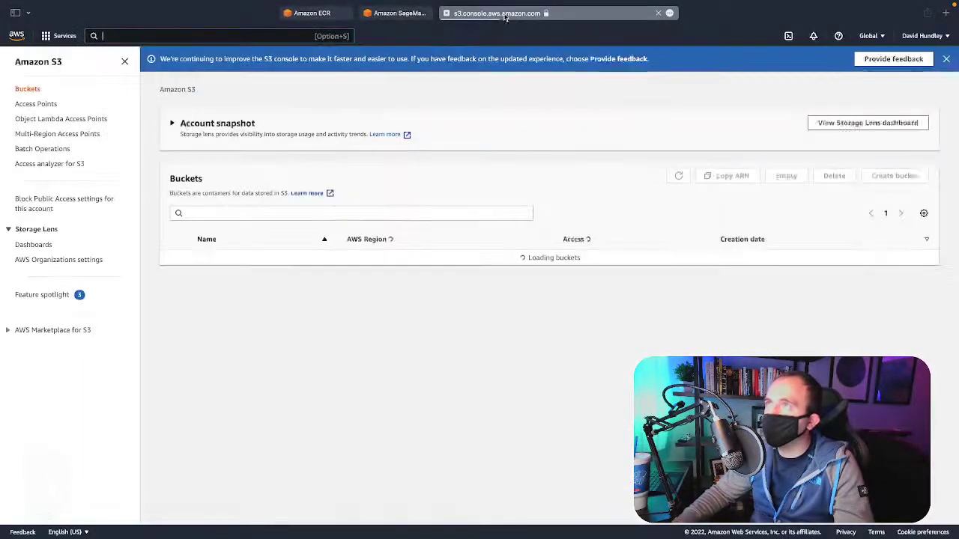
Move the S3 tab ahead of the ECR and SageMaker tabs and open the movie-ratings-model bucket
drag(567, 12, 314, 18)
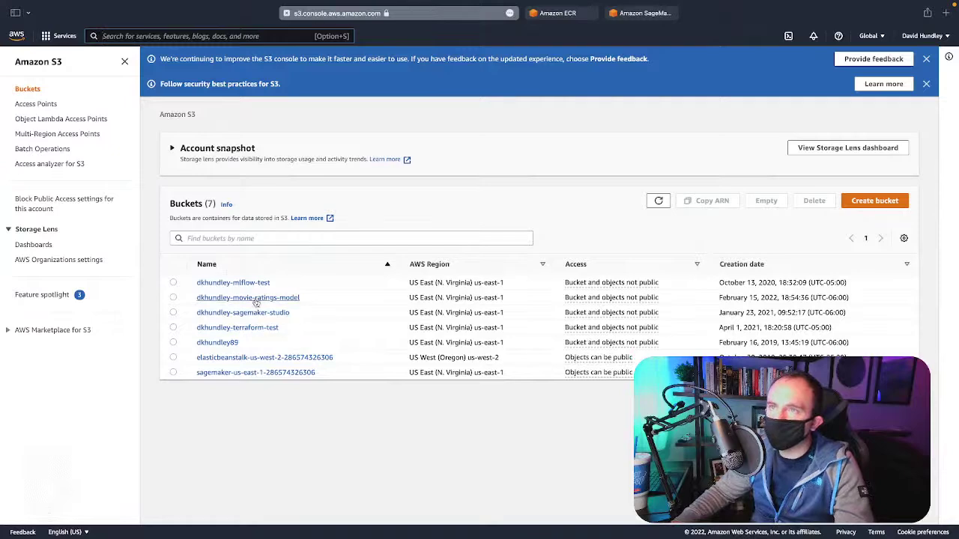
click(256, 298)
click(217, 308)
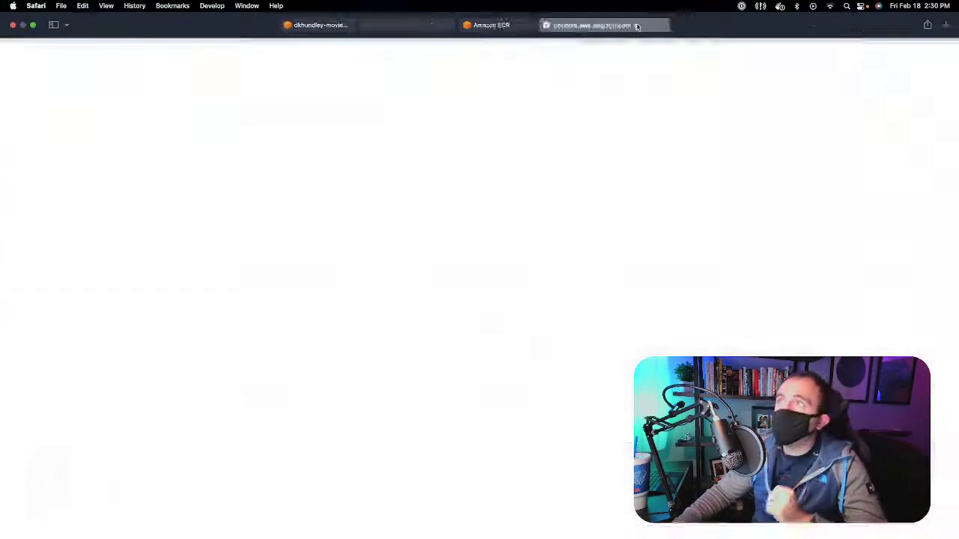
Switch to the SageMaker tab, open the training jobs list and start creating a new training job
click(645, 24)
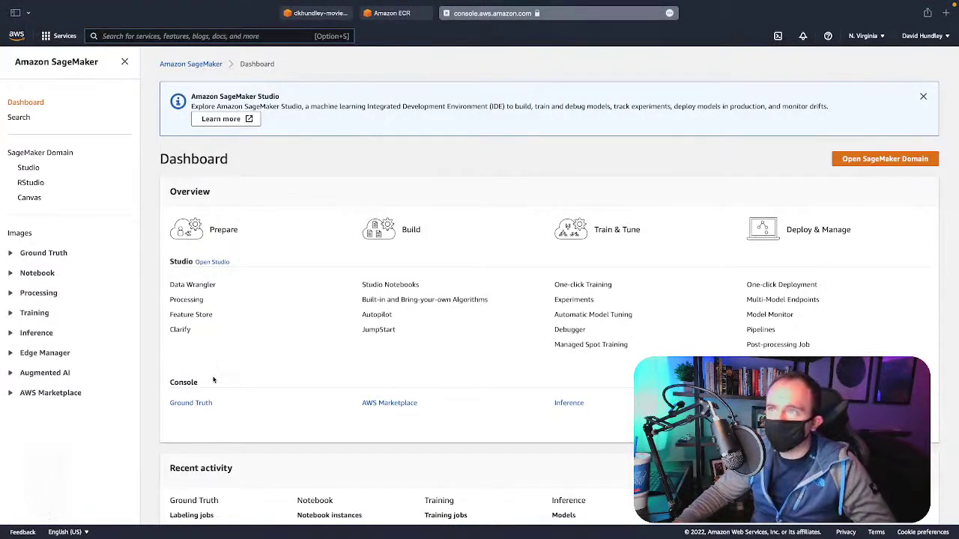
click(11, 314)
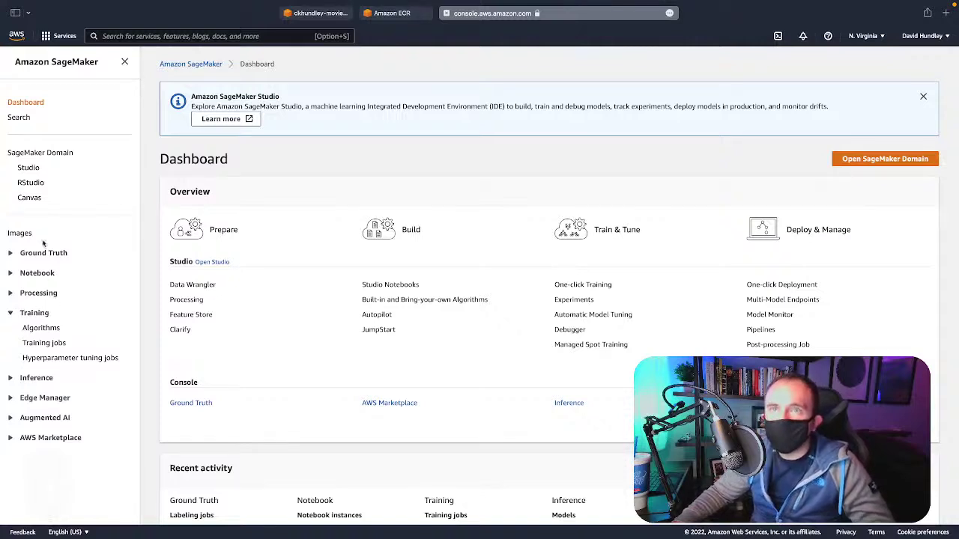
click(55, 345)
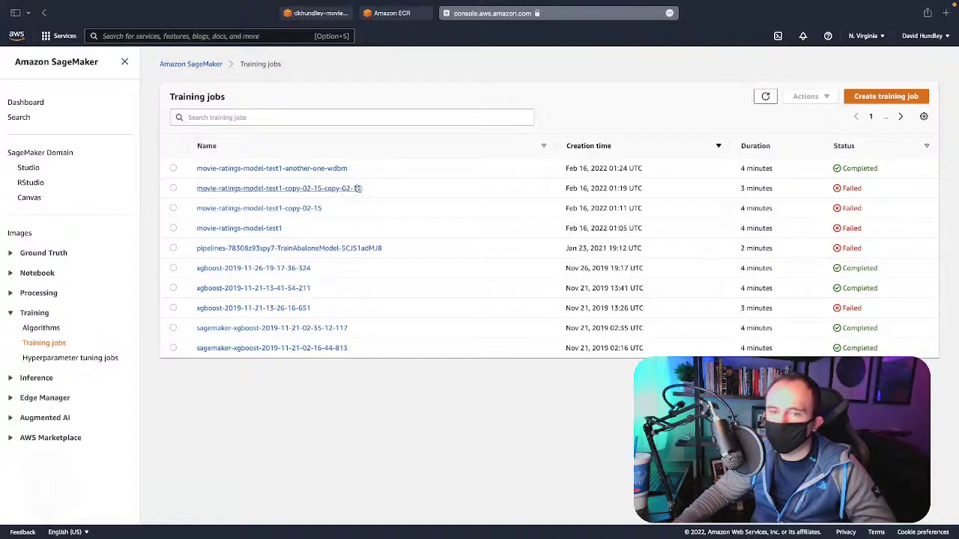
click(893, 99)
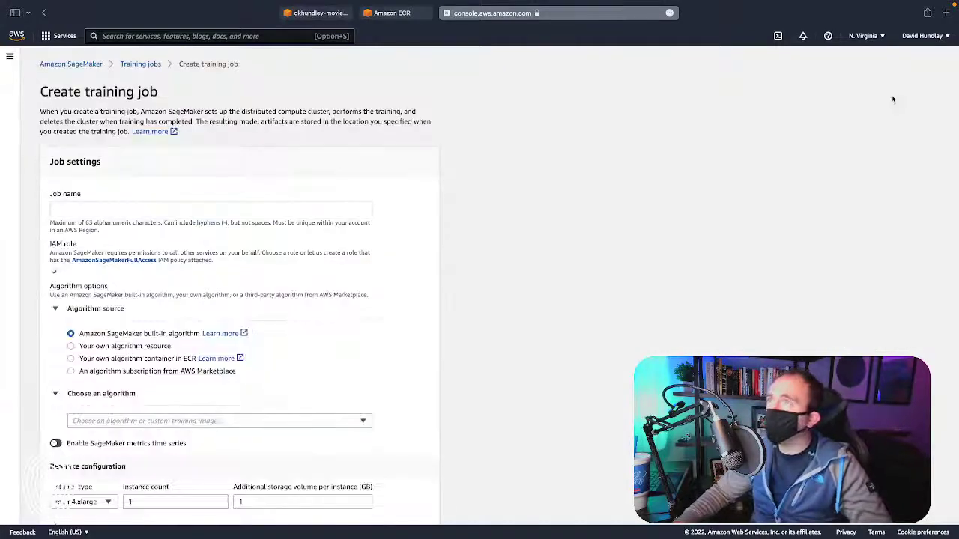
Name the training job movie-ratings-model-training-job
click(286, 208)
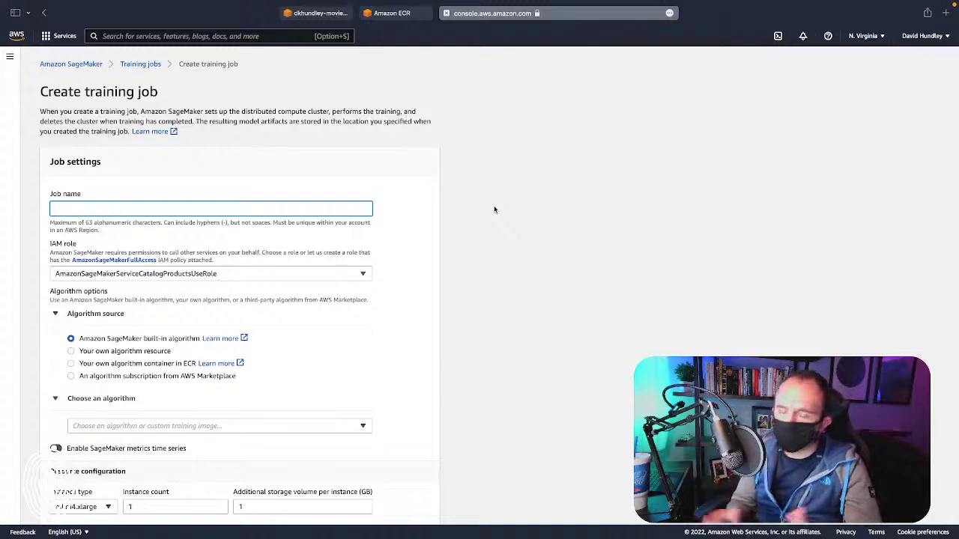
text(movie)
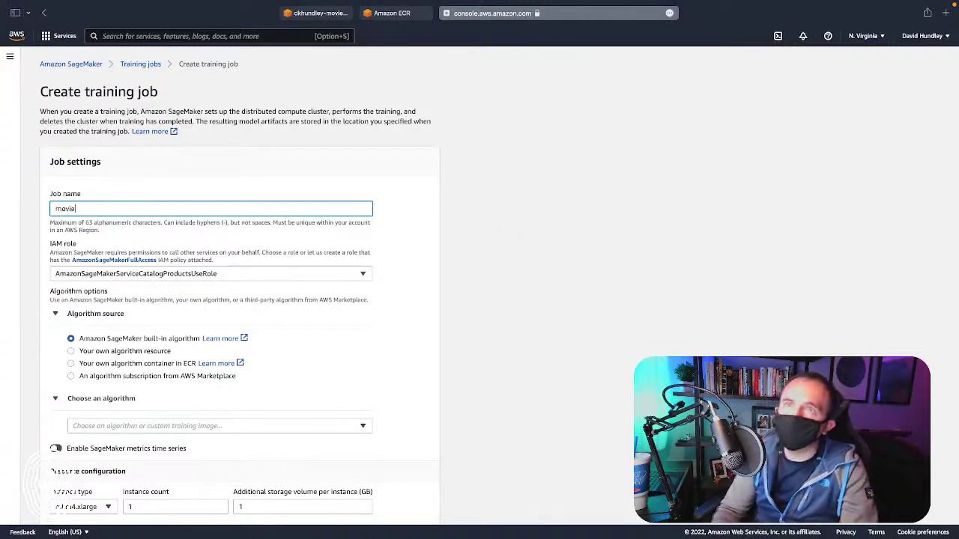
key(BackSpace)
key(BackSpace)
key(BackSpace)
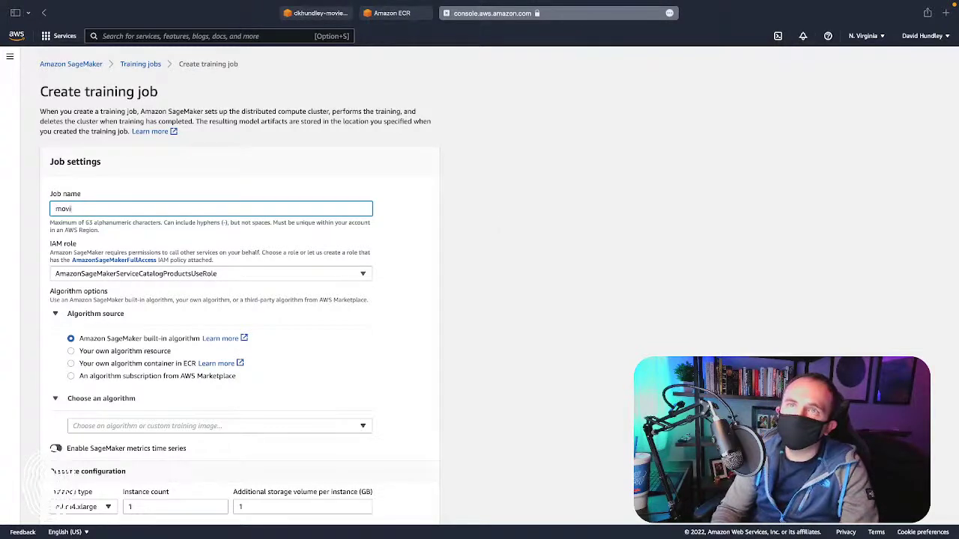
text(vie-ratings-model-tr)
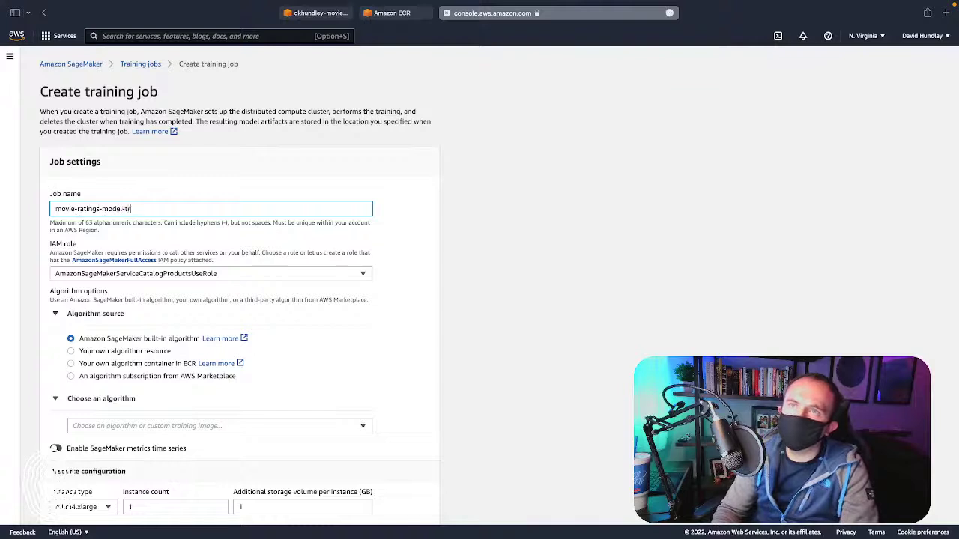
text(aining-job)
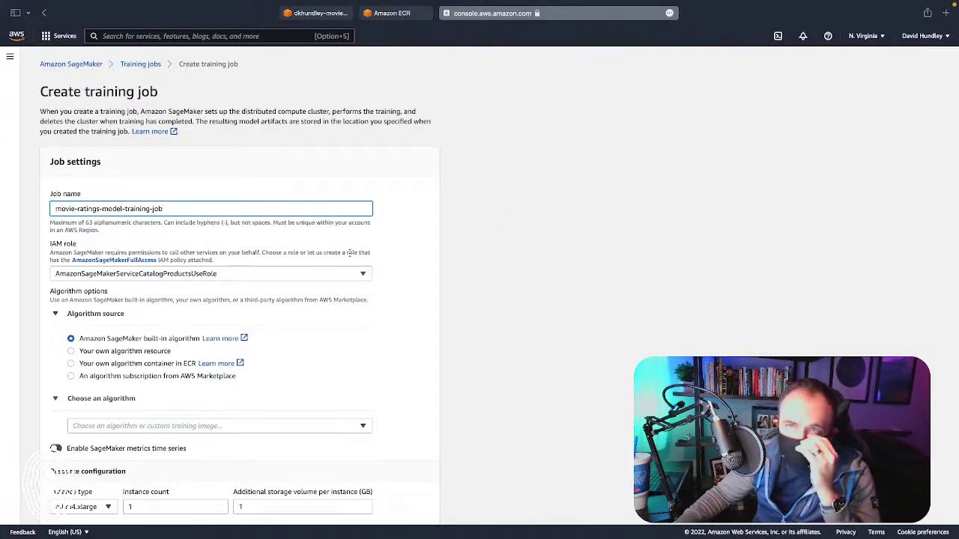
Create a new IAM role for the training job with access to any S3 bucket
click(234, 276)
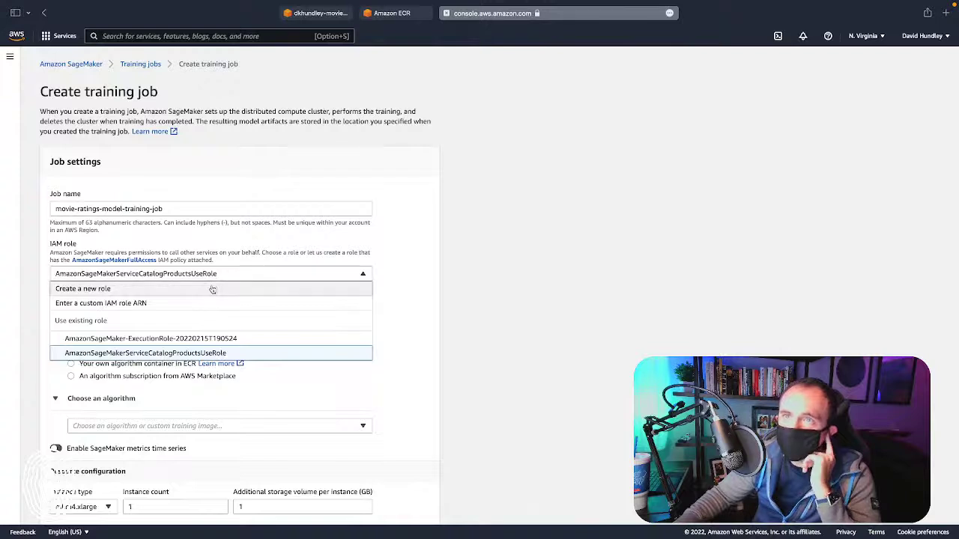
click(213, 288)
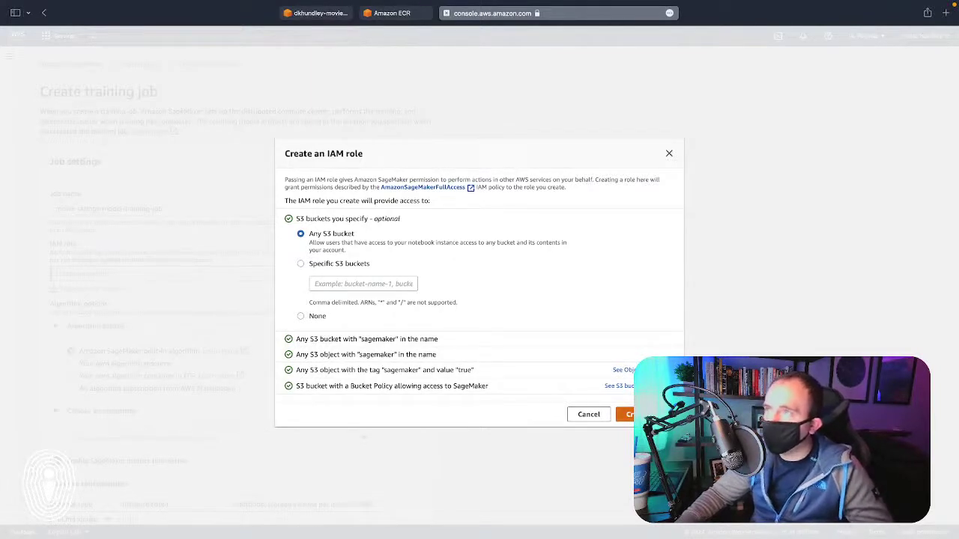
click(633, 415)
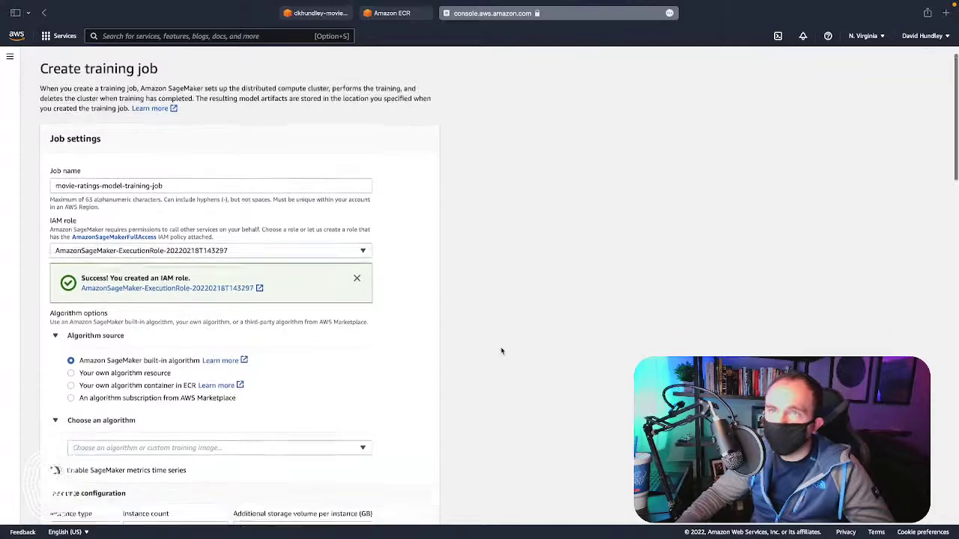
Set the training job's algorithm source to your own algorithm container in ECR
scroll(502, 351, down, 1)
scroll(137, 251, down, 2)
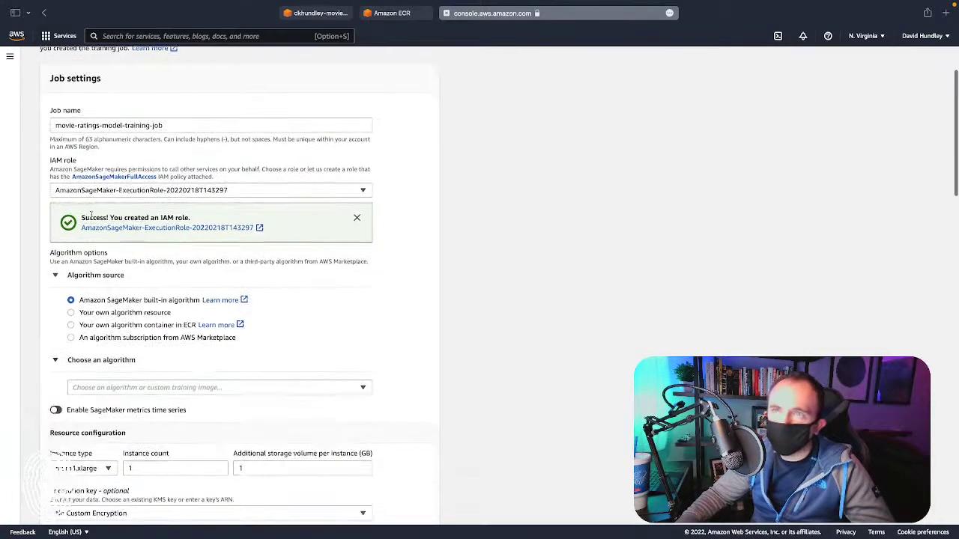
scroll(206, 192, down, 2)
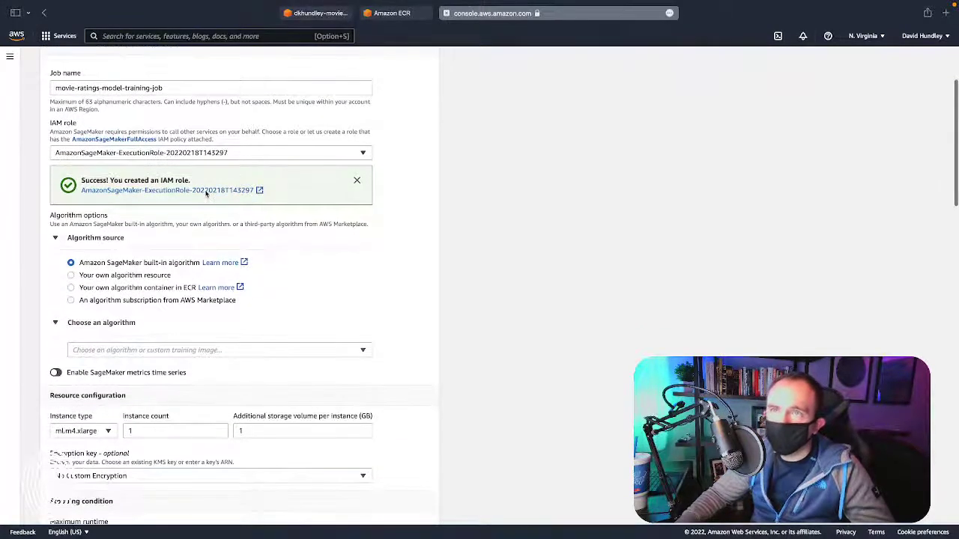
scroll(88, 251, down, 1)
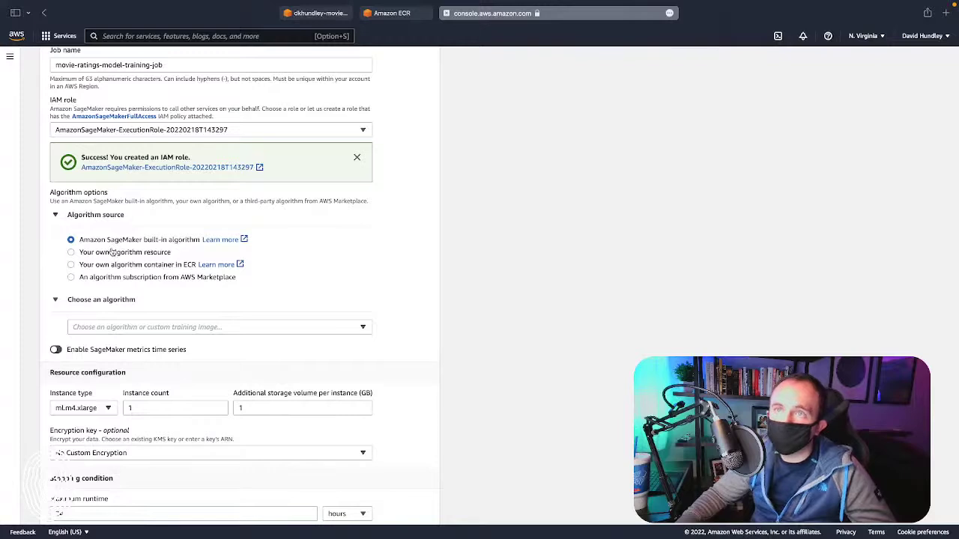
click(173, 267)
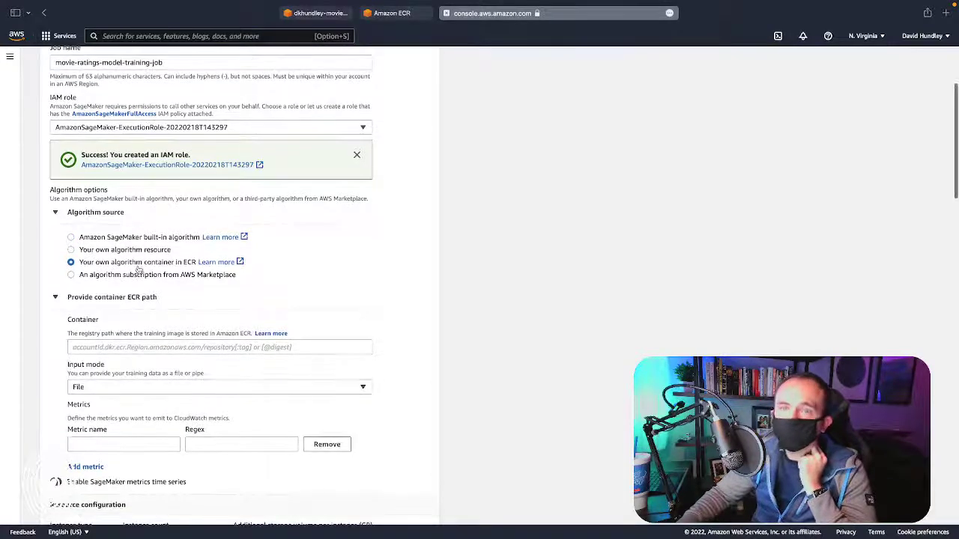
scroll(138, 273, down, 2)
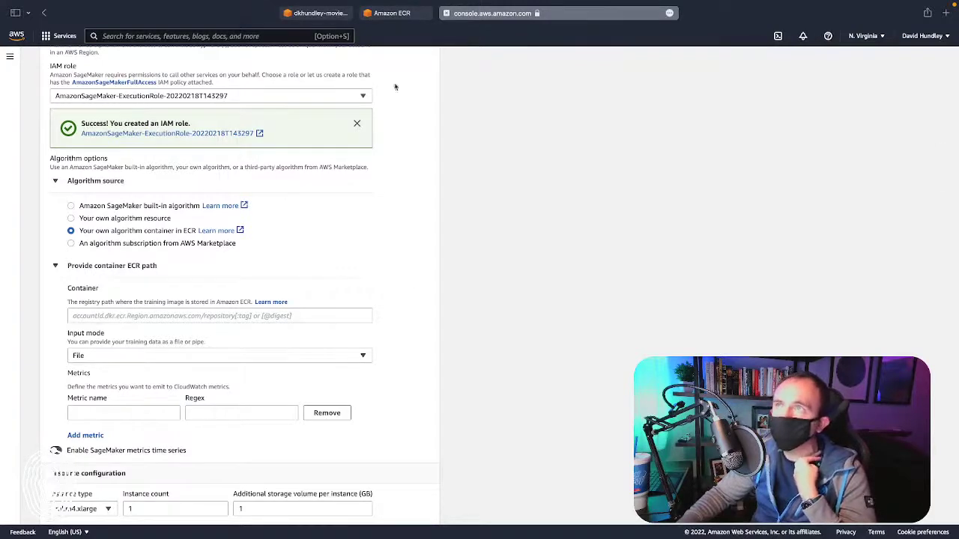
Copy the URI of the latest image from the movie-ratings-model ECR repository and paste it as the training job's container path
click(398, 16)
click(617, 332)
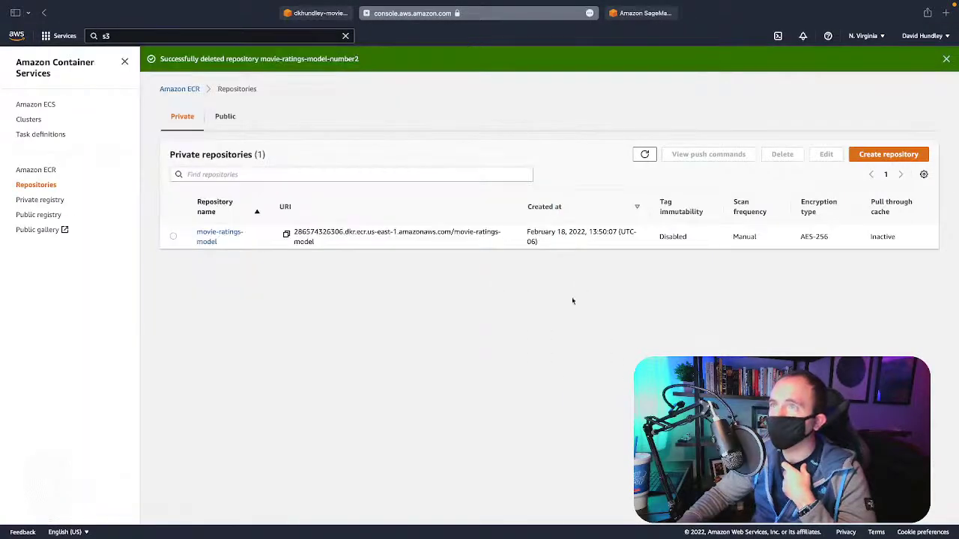
click(206, 236)
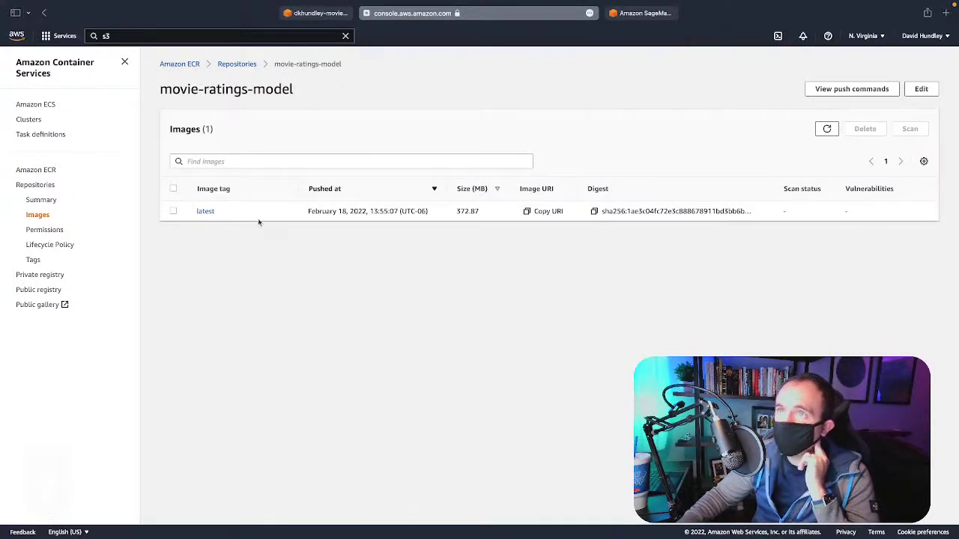
click(527, 213)
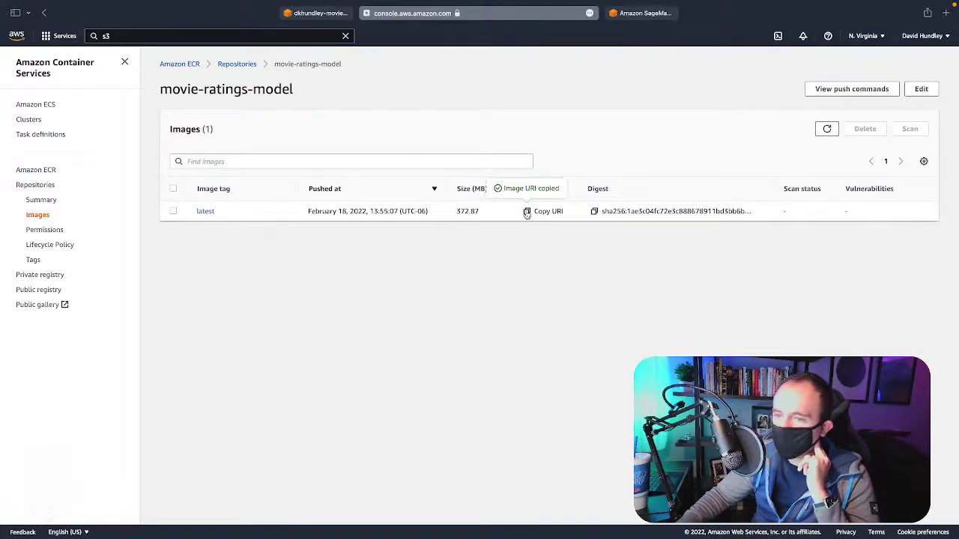
click(635, 13)
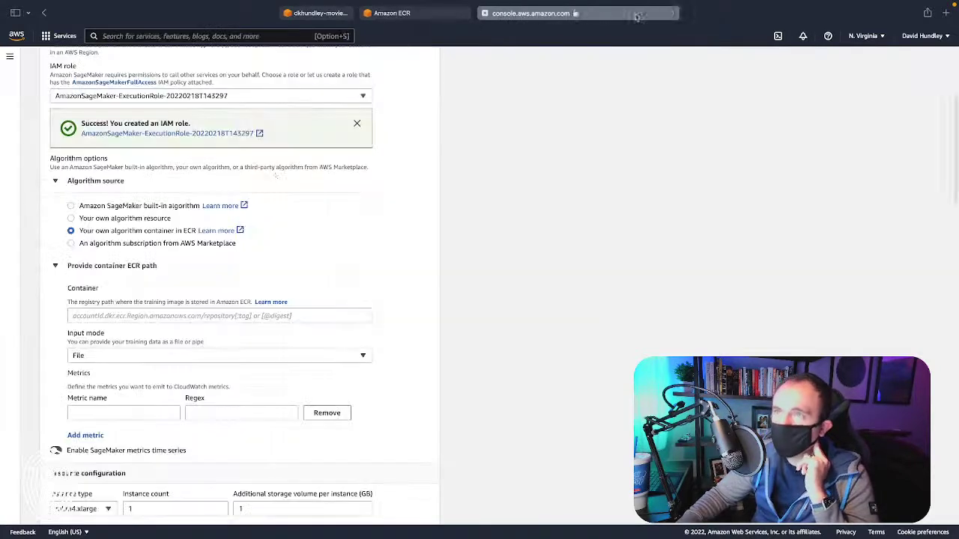
click(232, 316)
key(super+v)
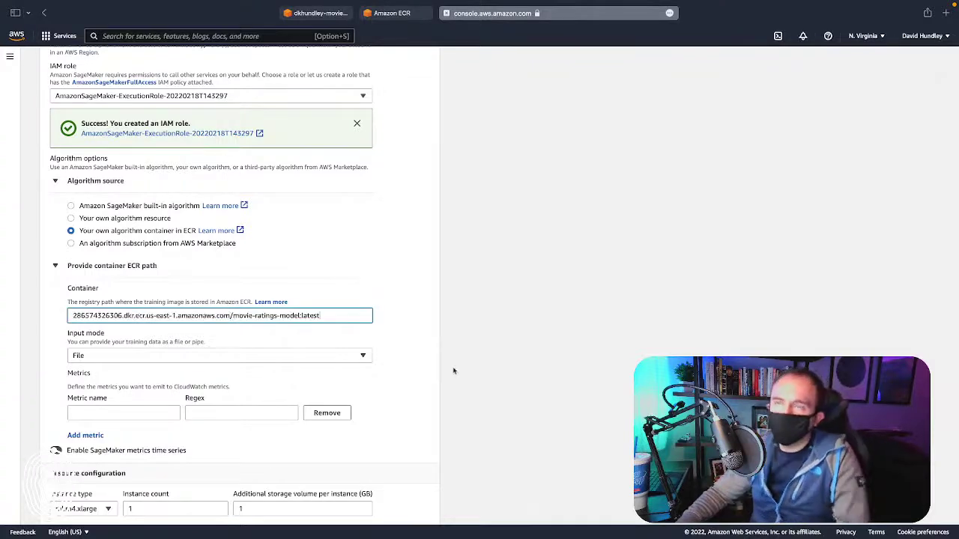
Review the available instance types in the training job's resource configuration and select ml.m4.xlarge
scroll(458, 359, down, 3)
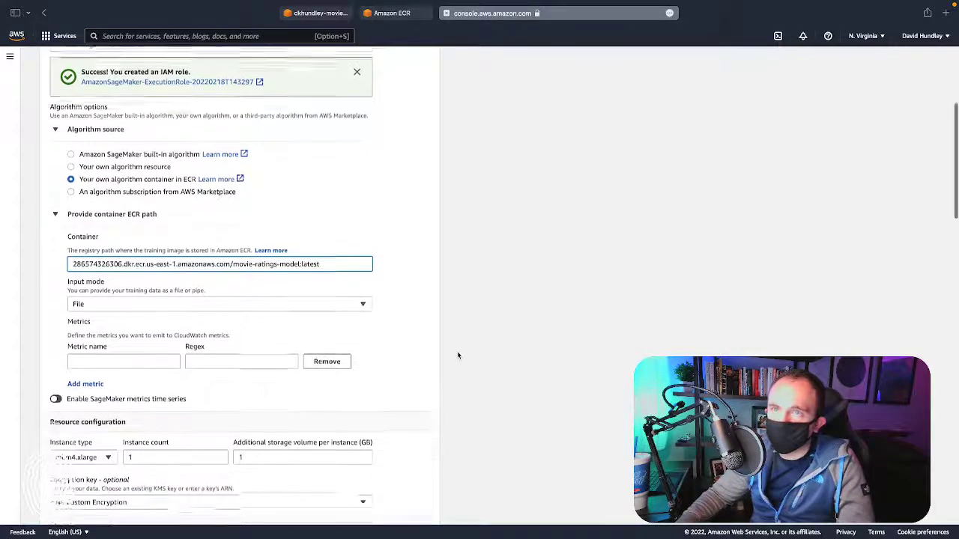
scroll(284, 332, down, 2)
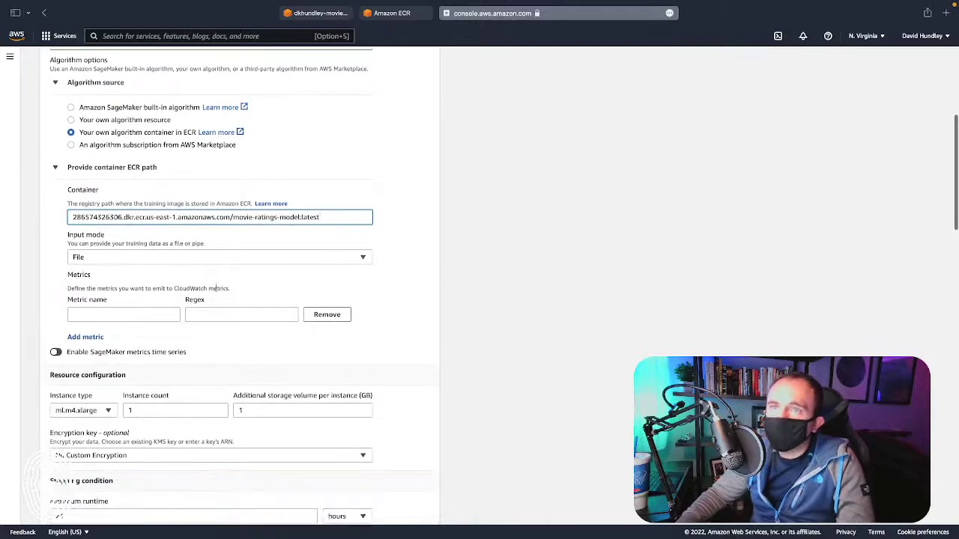
click(155, 315)
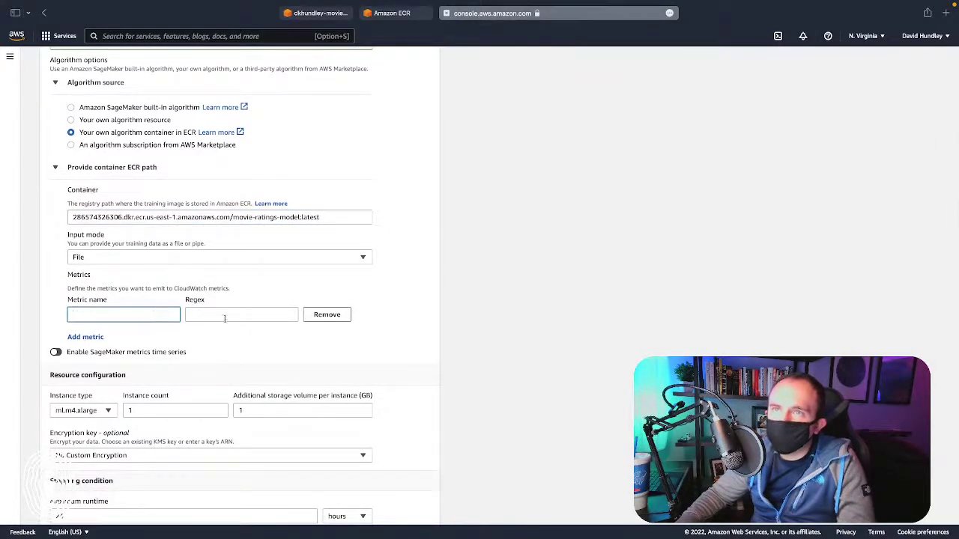
scroll(129, 320, down, 2)
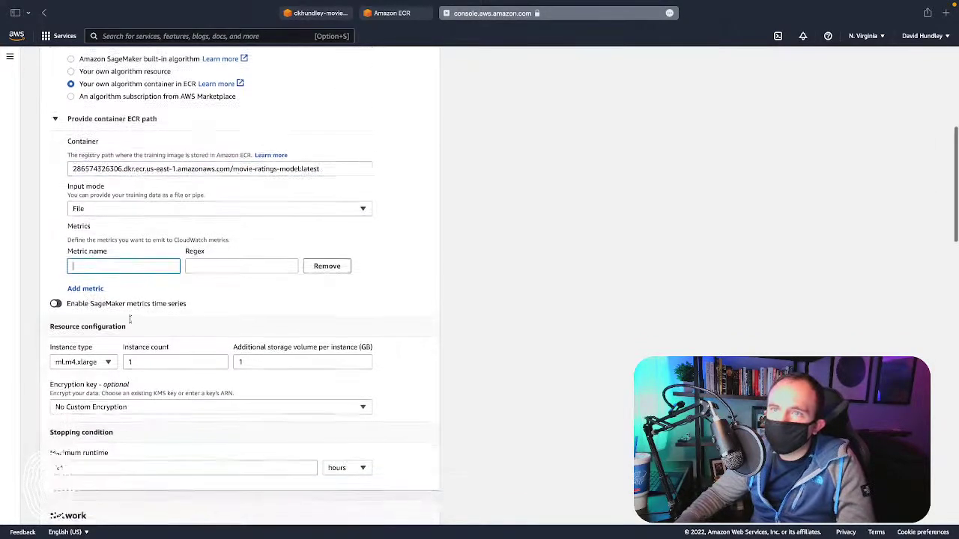
scroll(217, 320, down, 3)
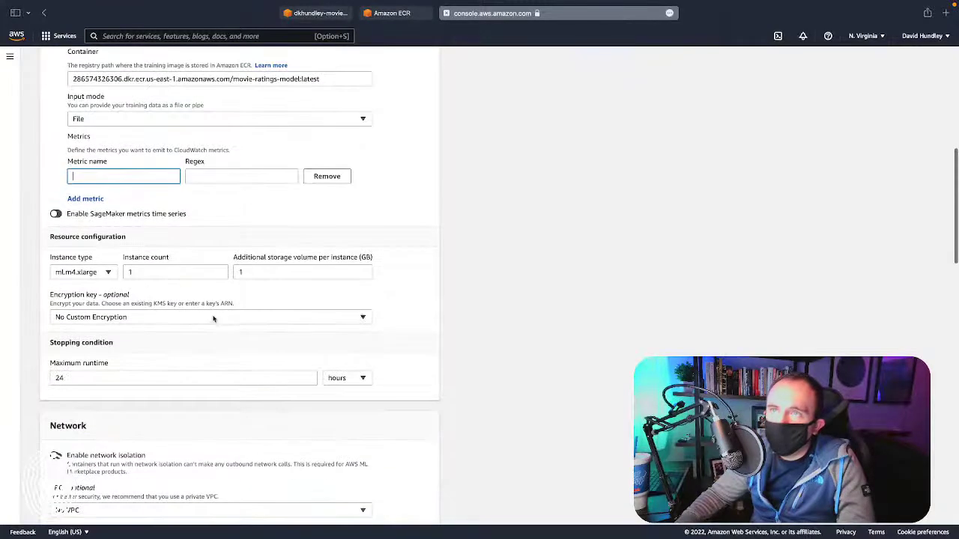
scroll(213, 319, down, 2)
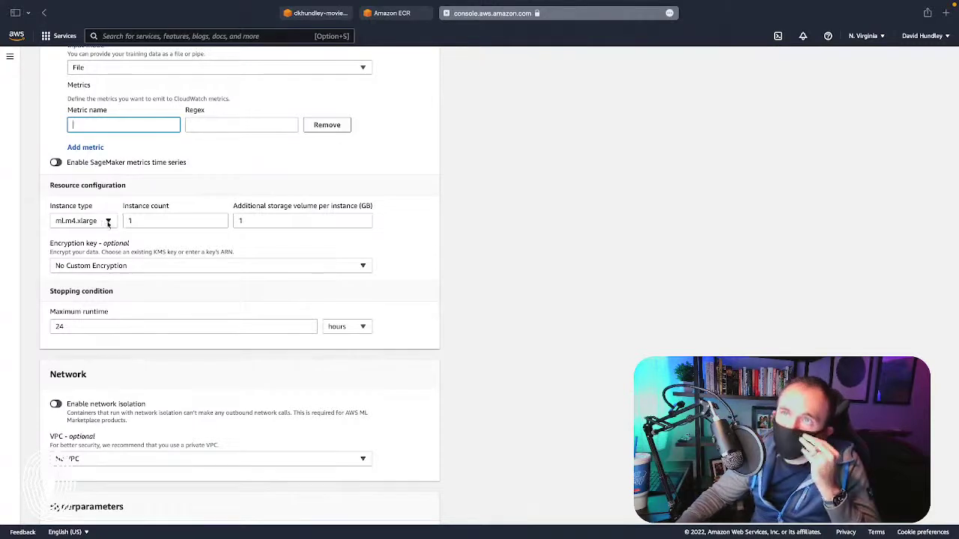
click(109, 221)
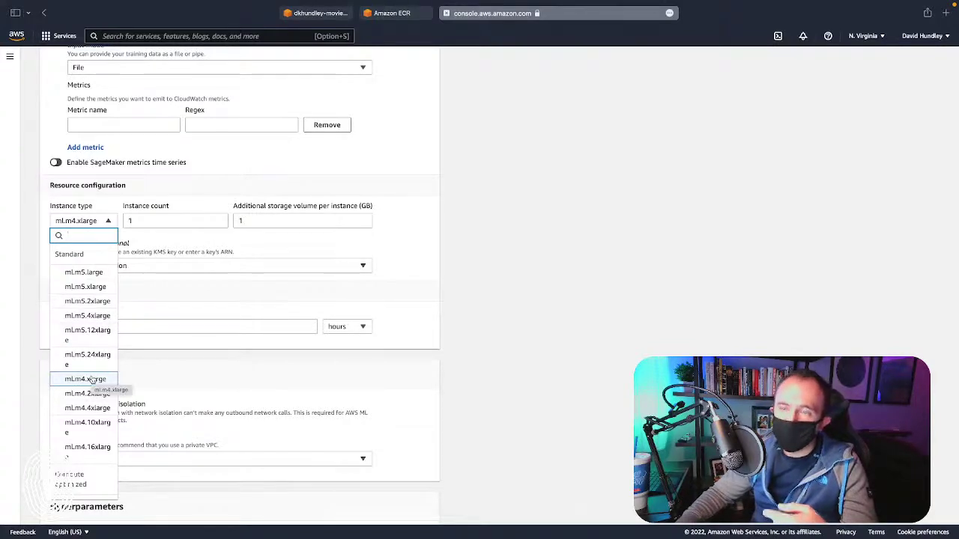
scroll(91, 380, down, 1)
scroll(92, 380, up, 1)
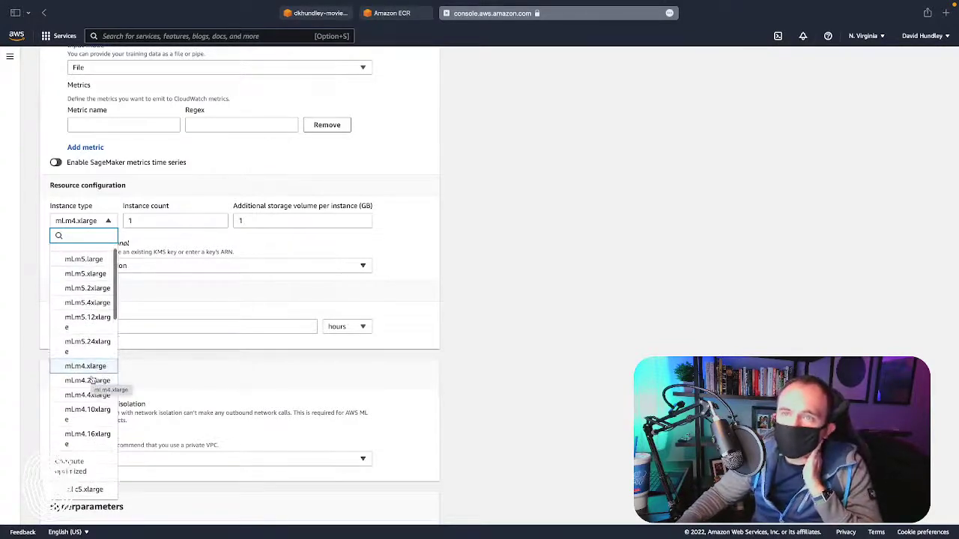
scroll(91, 382, down, 10)
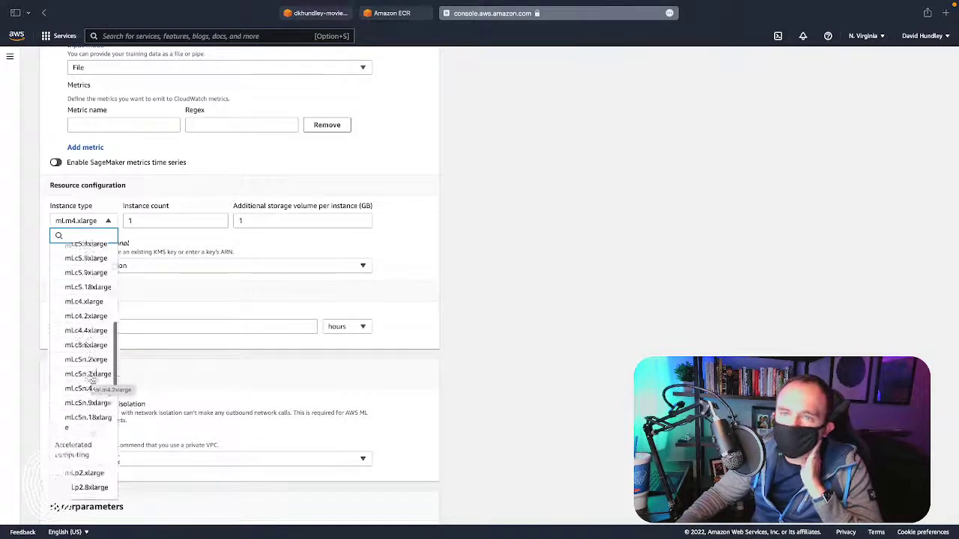
scroll(92, 395, down, 2)
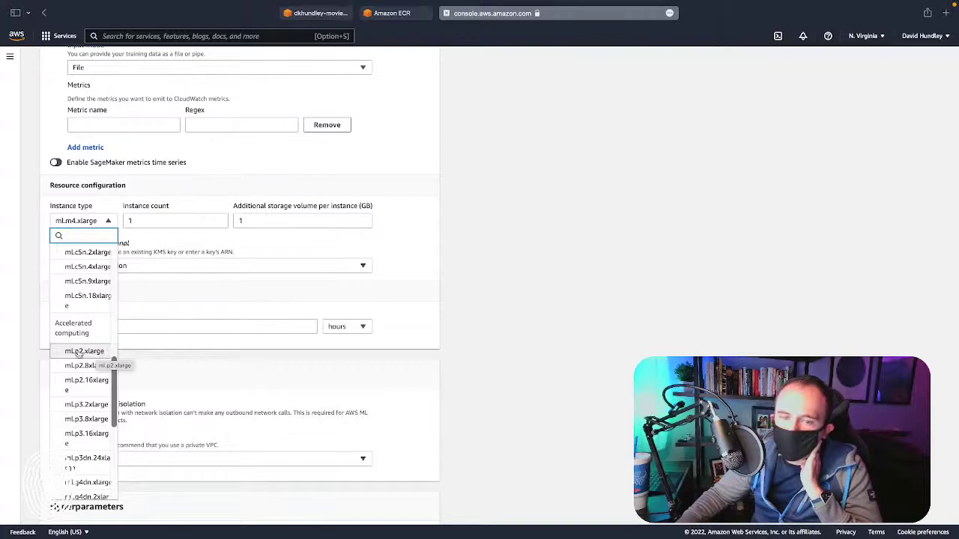
scroll(96, 357, up, 8)
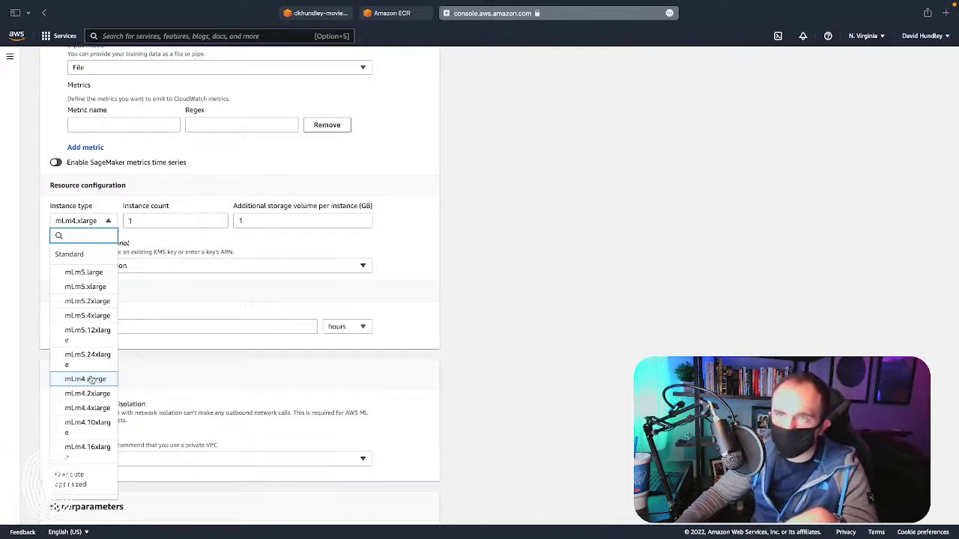
click(88, 380)
scroll(162, 259, up, 1)
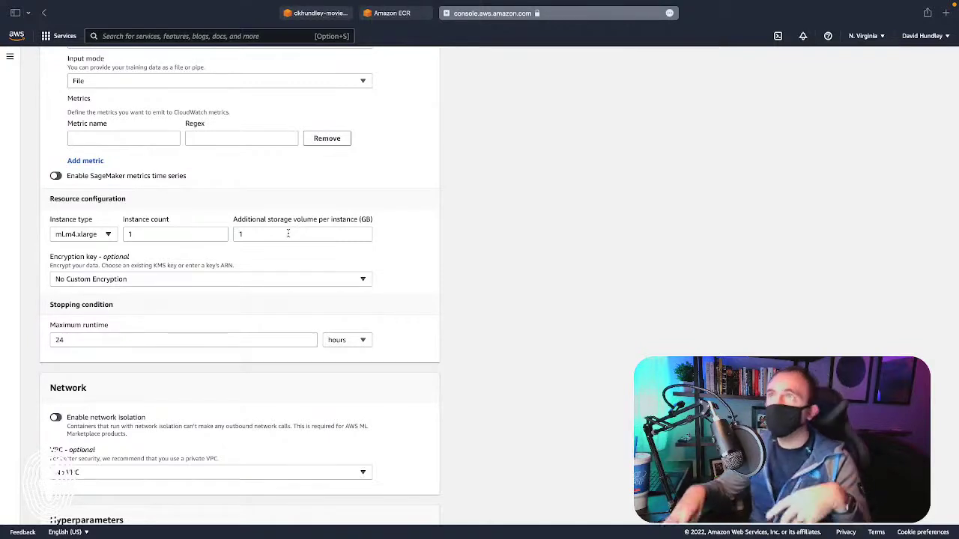
Switch to the S3 tab and check the size of all_data.csv in the data folder
click(324, 13)
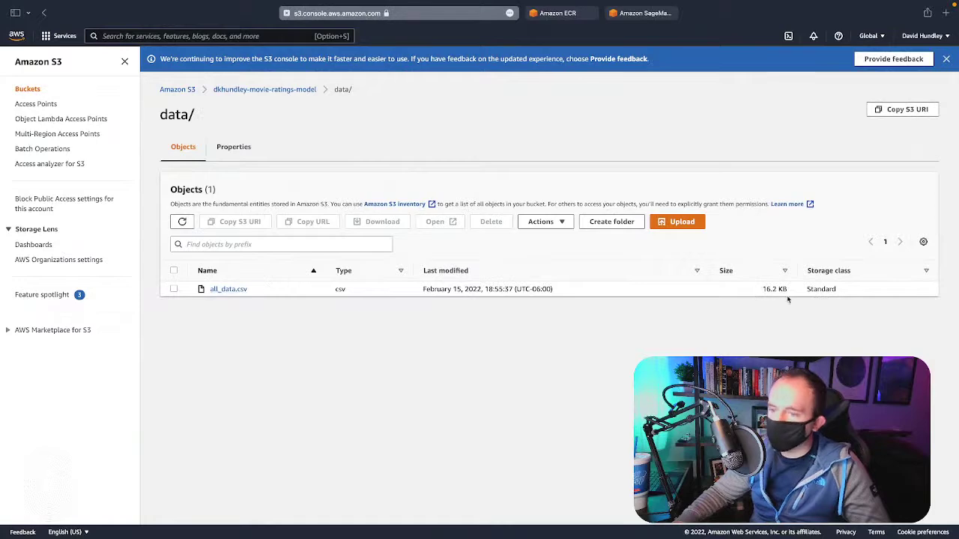
Return to the SageMaker tab and set the training job's maximum runtime to 30 minutes
click(640, 18)
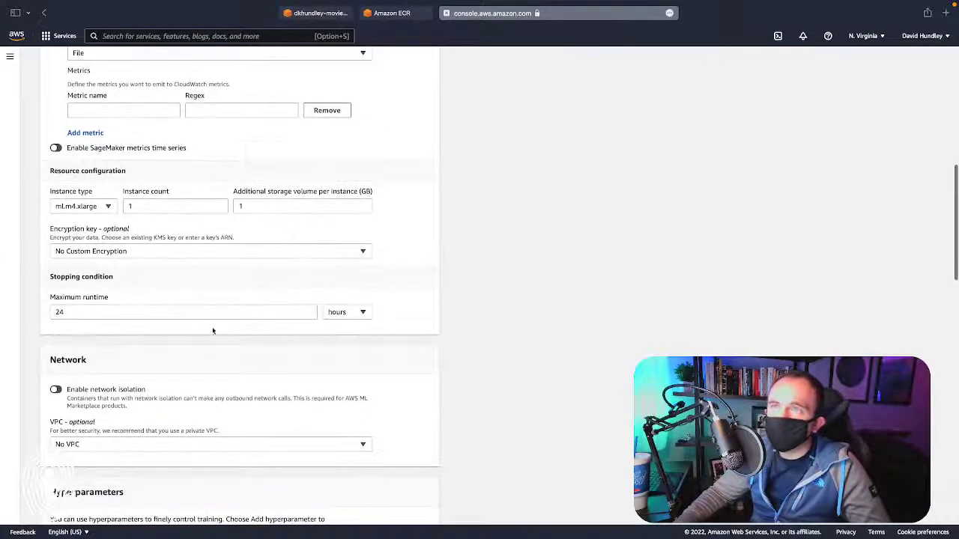
click(224, 312)
click(349, 313)
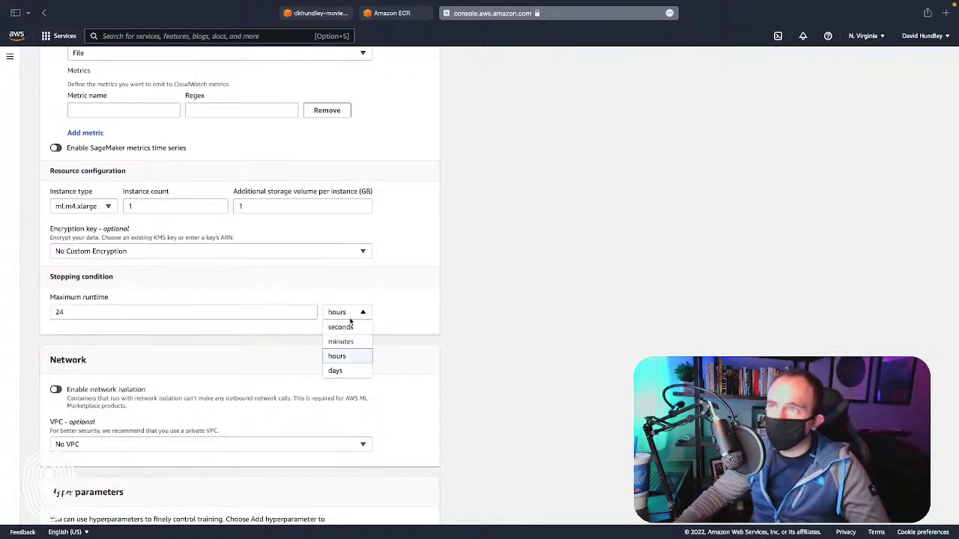
click(350, 341)
click(207, 313)
key(super+a)
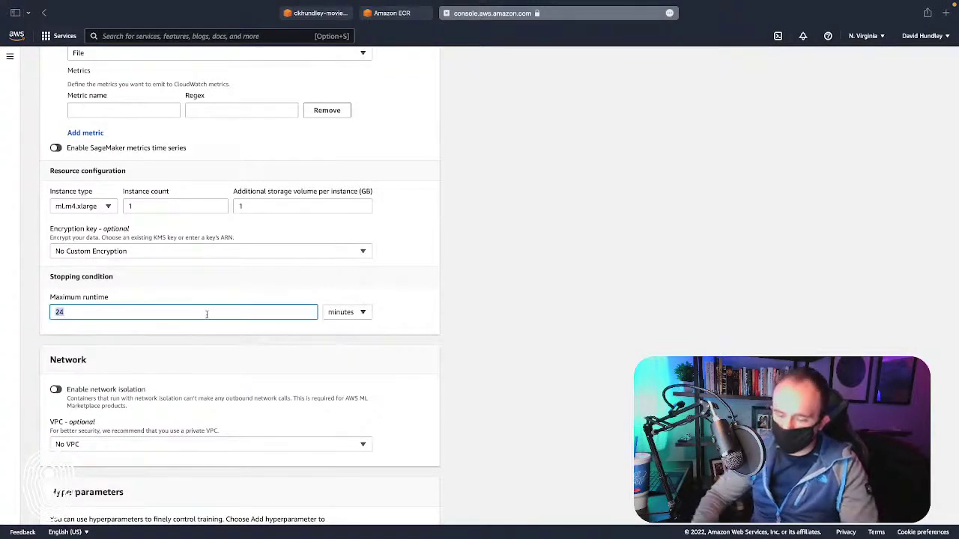
text(30)
click(573, 386)
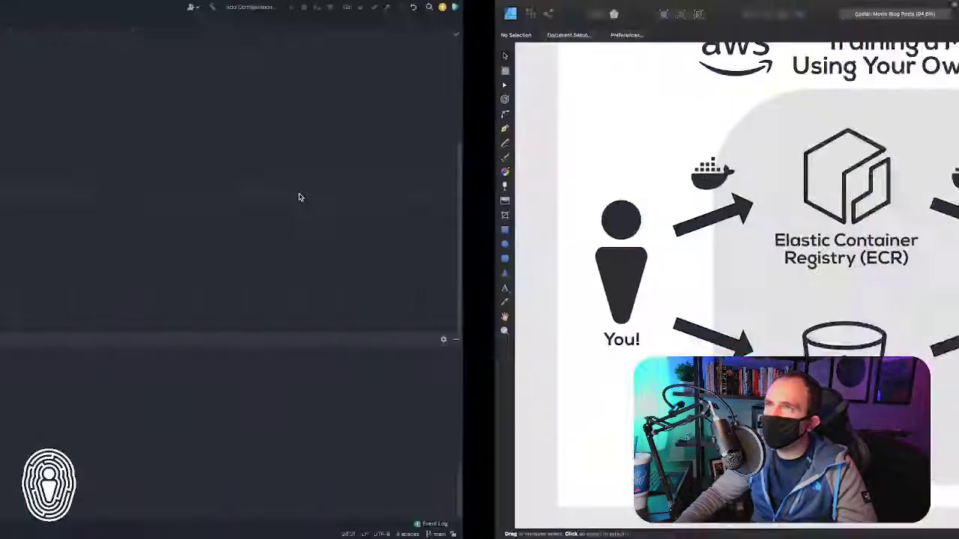
Switch to the architecture diagram, review the flow through the SageMaker training job, and return to the SageMaker form
scroll(299, 197, right, 3)
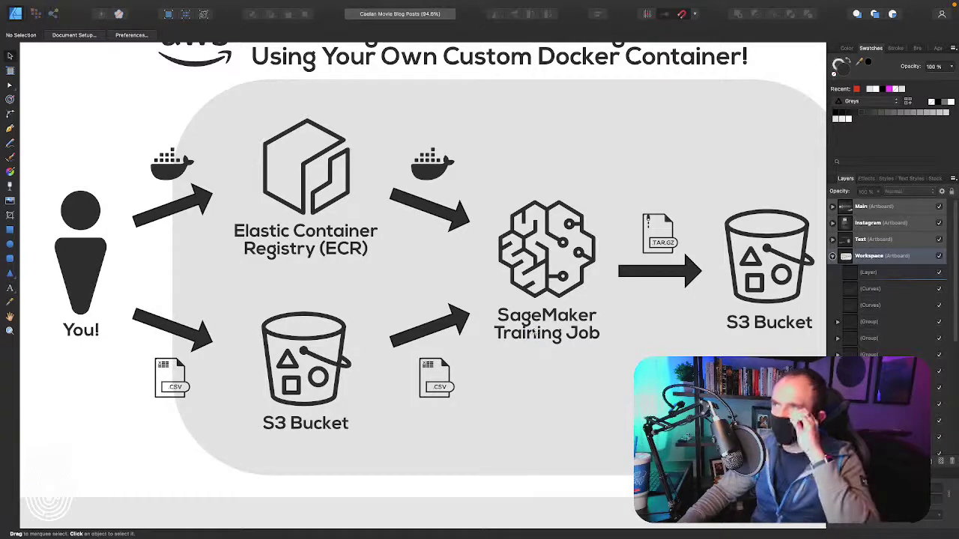
key(super+Tab)
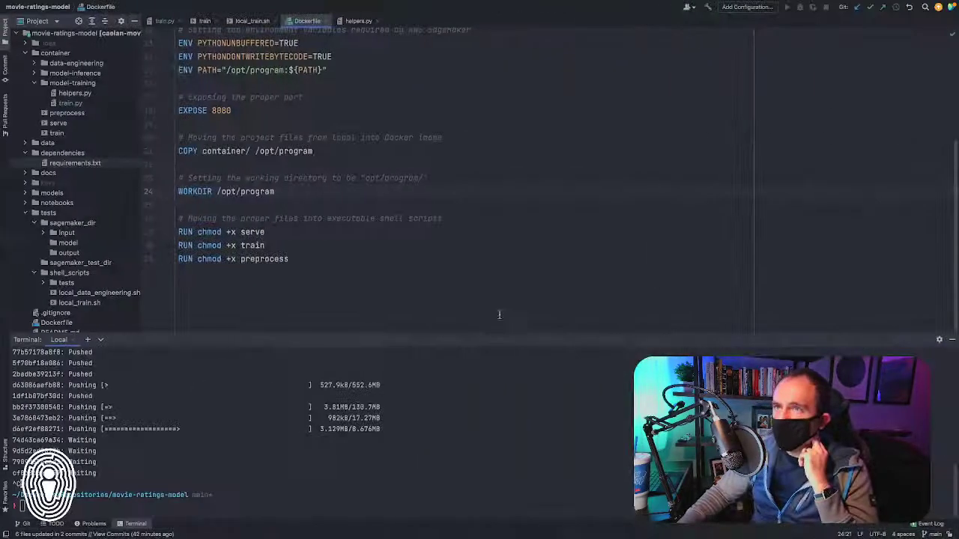
key(super+Tab)
Review the network and hyperparameter settings and the train channel in the input data configuration
scroll(499, 315, down, 2)
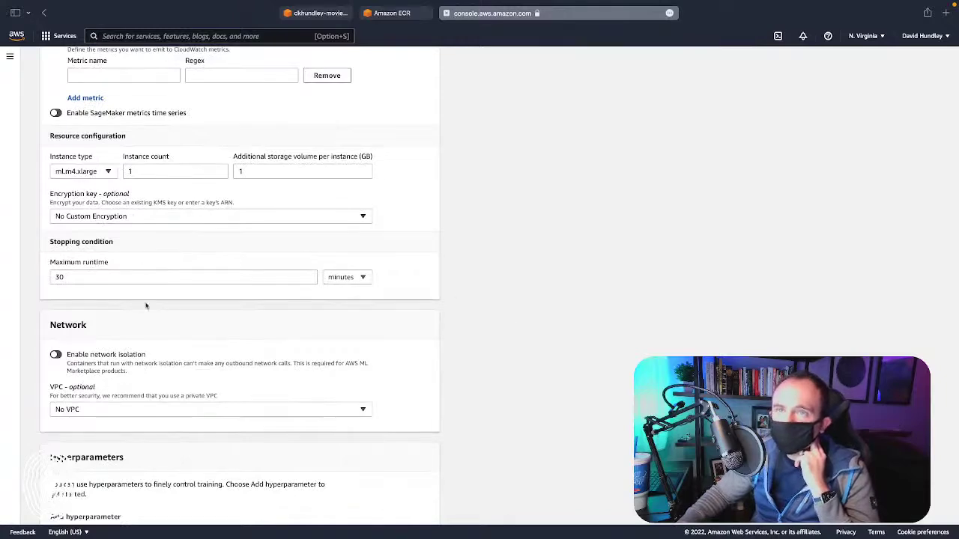
scroll(146, 306, down, 2)
scroll(111, 322, down, 2)
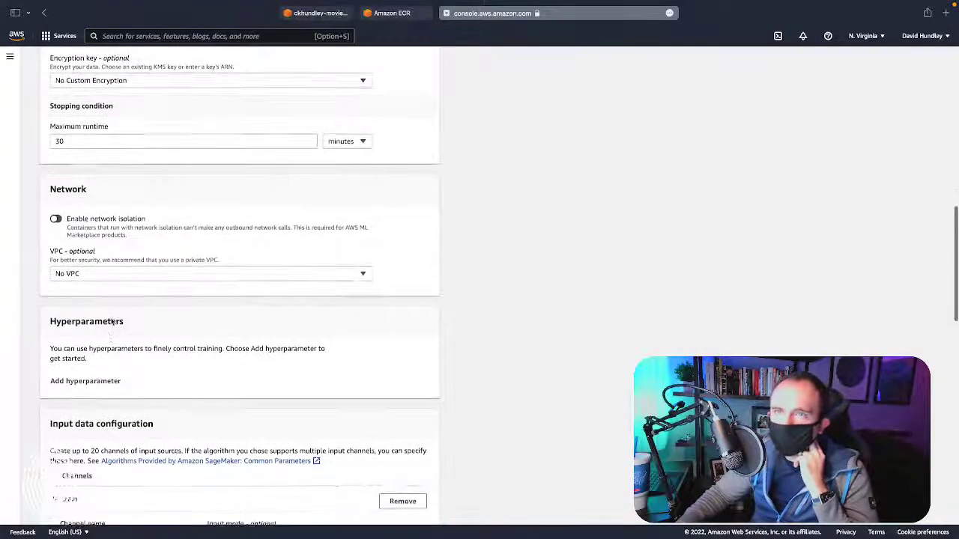
scroll(111, 322, down, 3)
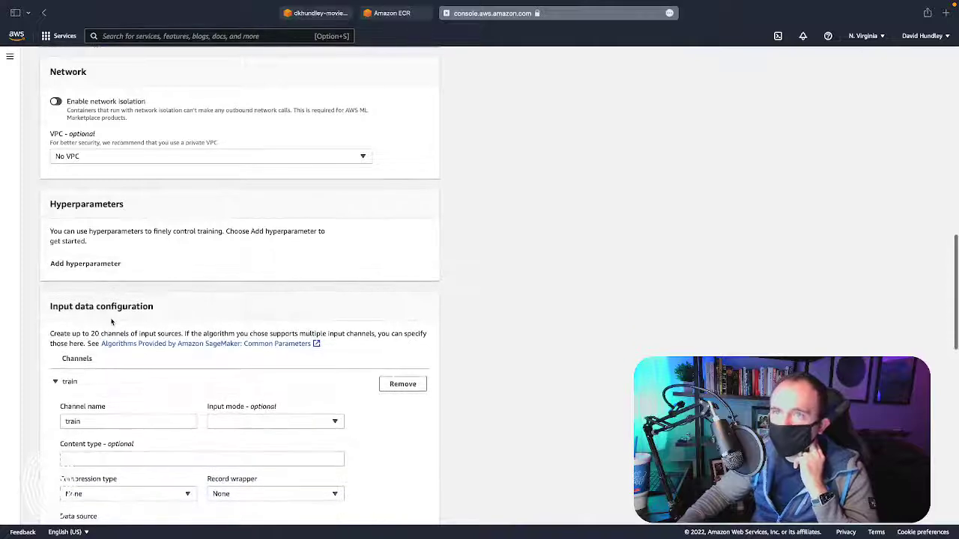
scroll(111, 322, down, 2)
scroll(111, 321, down, 2)
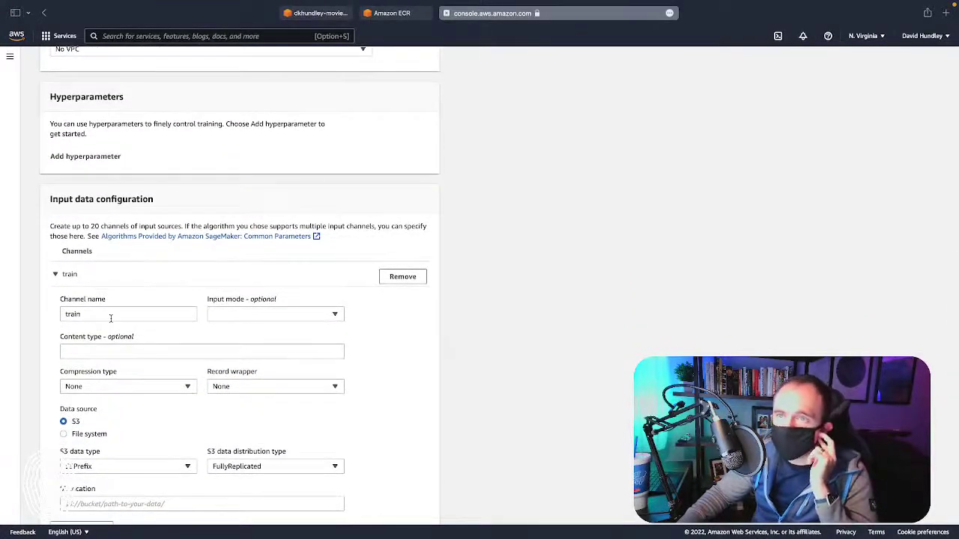
scroll(111, 318, down, 2)
Switch to the code editor, check the input, model and output paths in train.py, and return to the training job form
key(ctrl+Right)
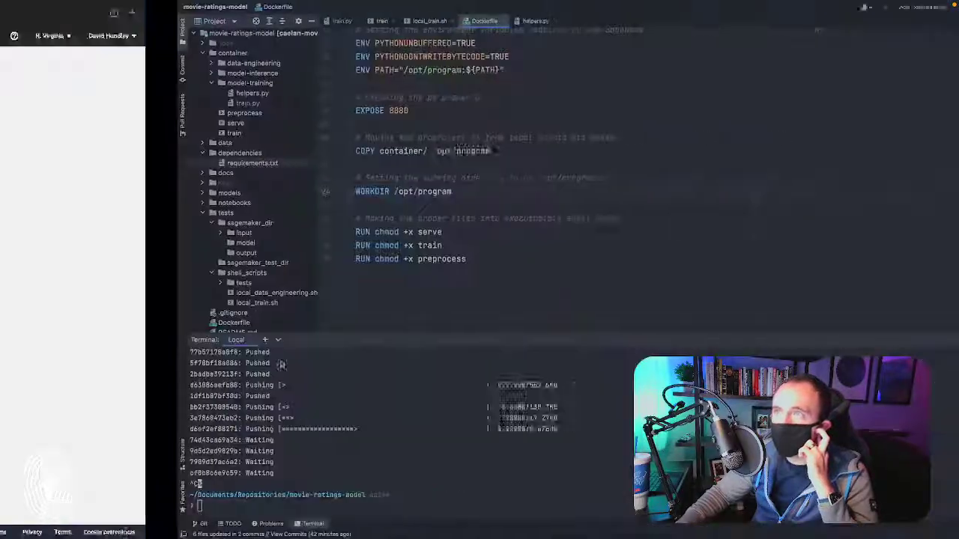
scroll(322, 281, up, 3)
key(ctrl+Right)
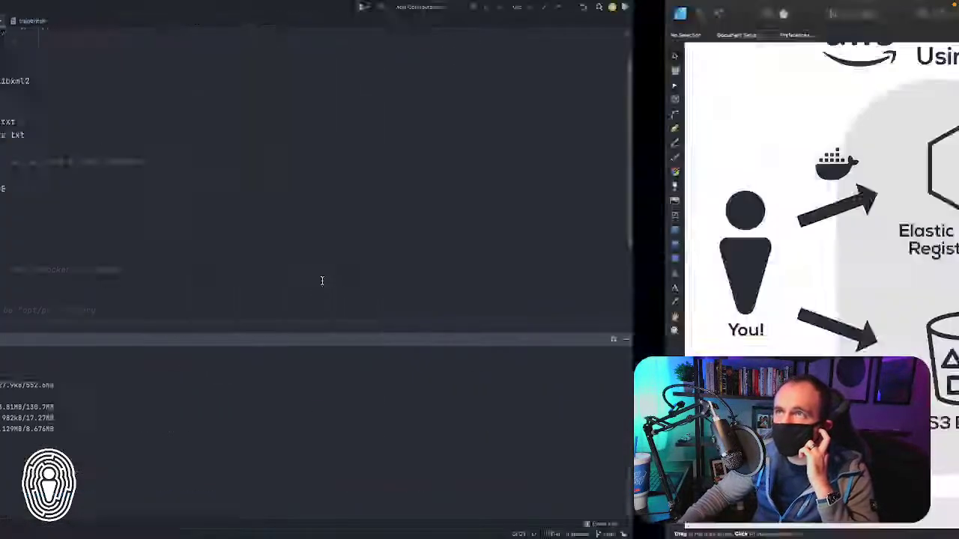
key(ctrl+Left)
scroll(305, 230, down, 3)
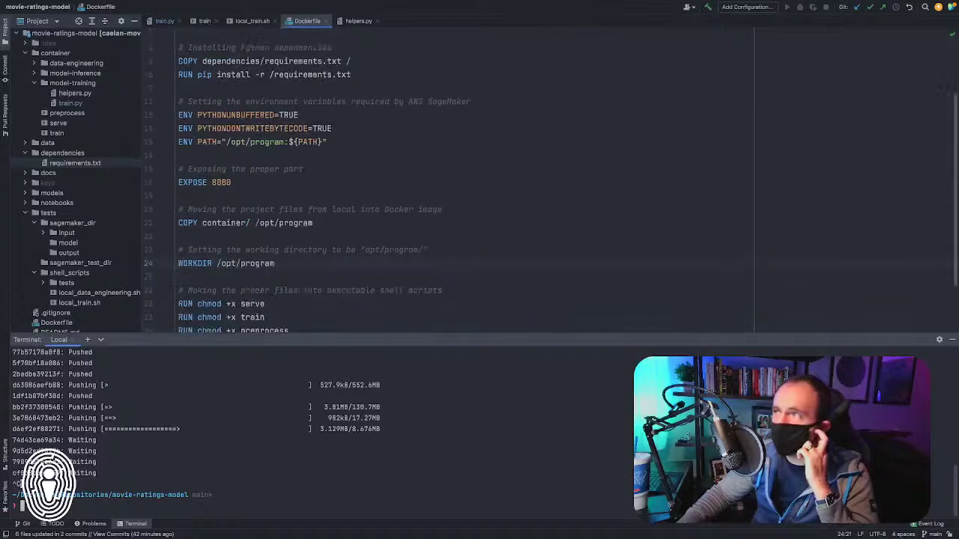
scroll(564, 244, up, 3)
click(564, 248)
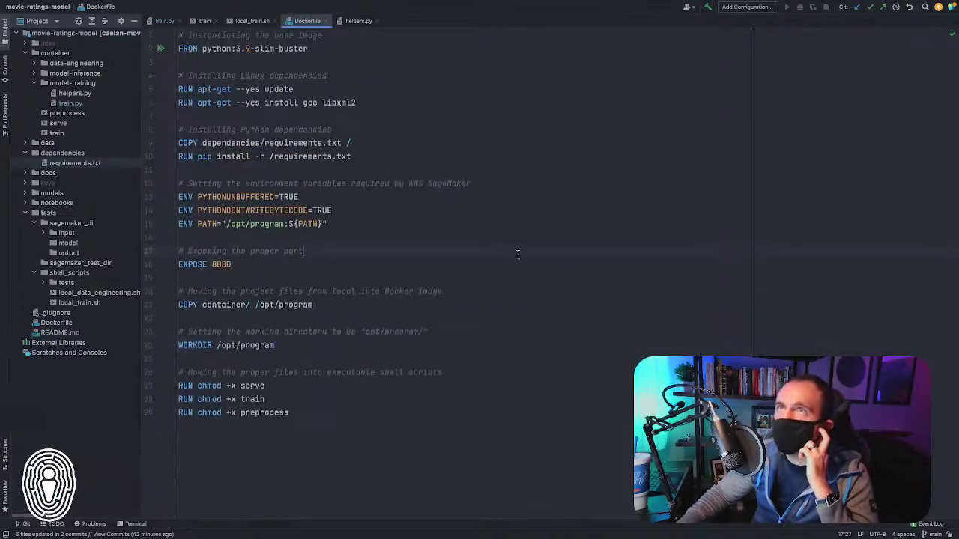
click(164, 21)
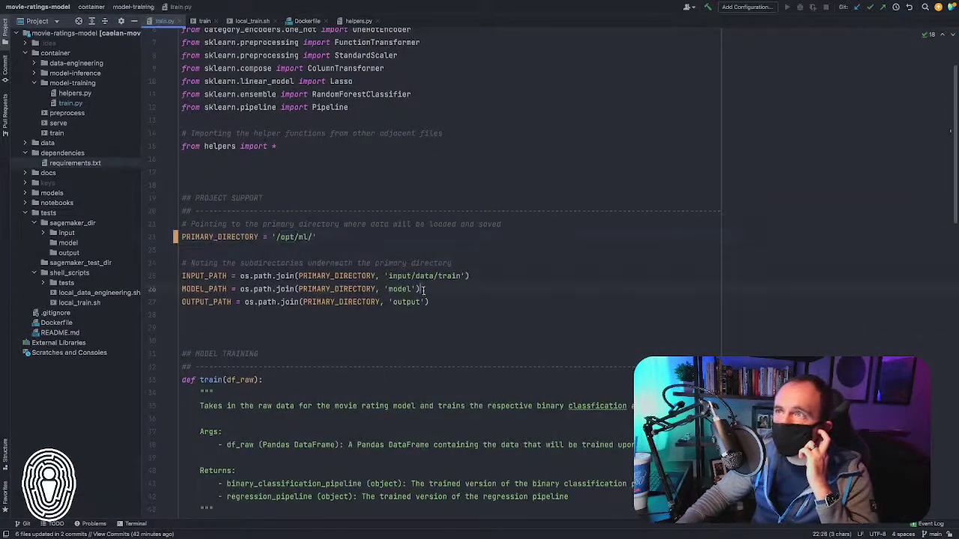
key(ctrl+a)
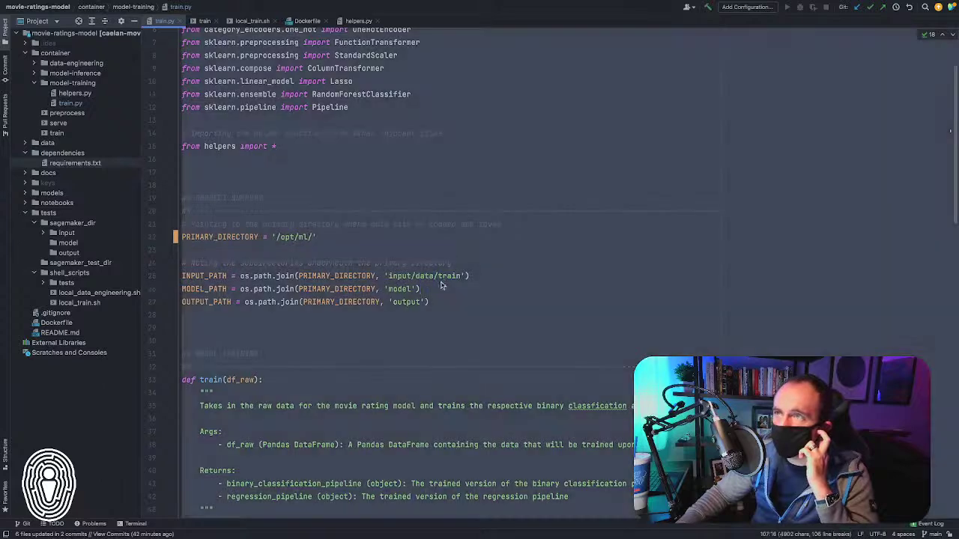
key(ctrl+Left)
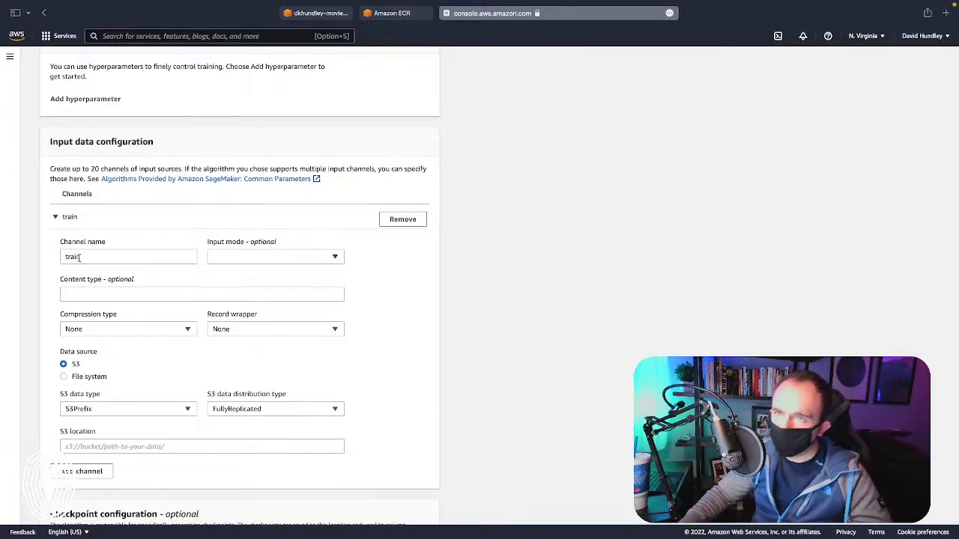
Copy the S3 URI of all_data.csv from the S3 tab and paste it as the train channel's S3 location
scroll(124, 257, down, 1)
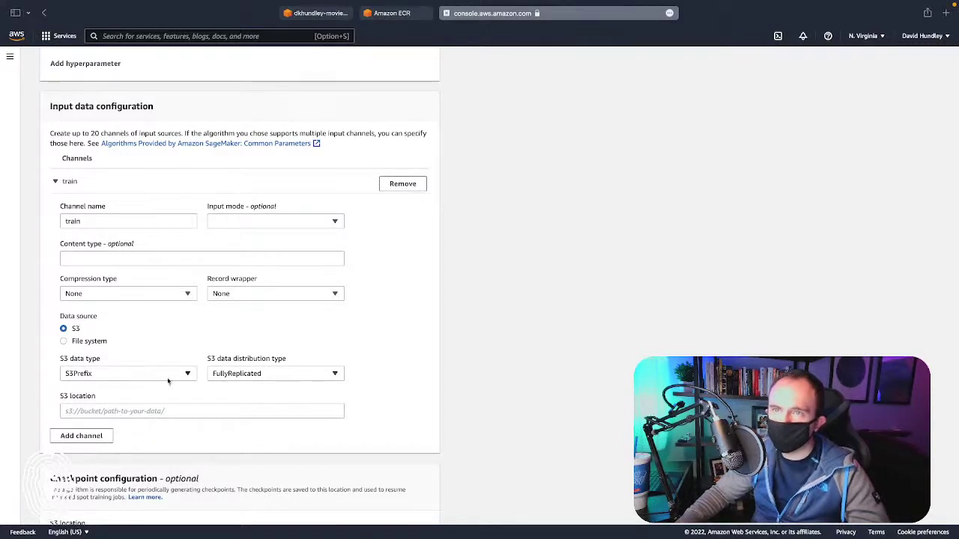
scroll(106, 386, down, 1)
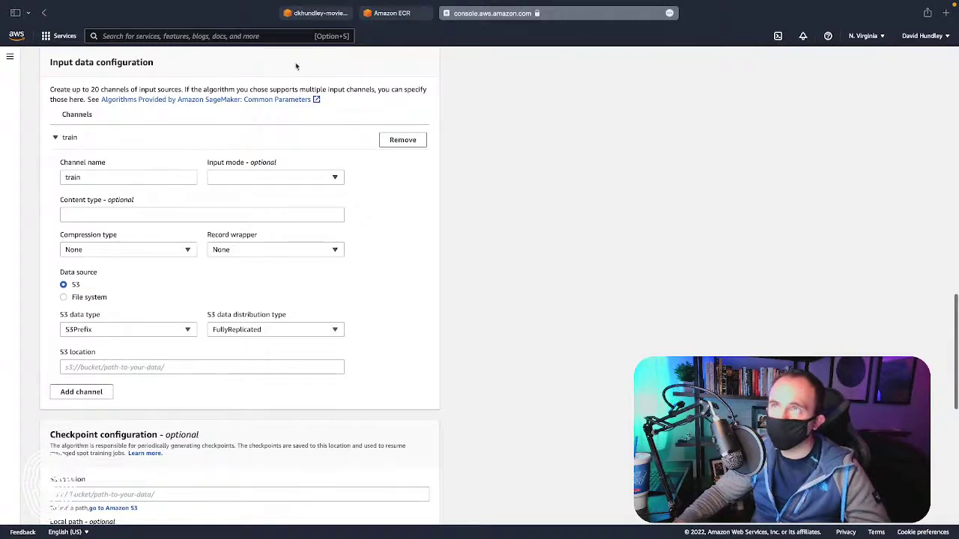
click(321, 13)
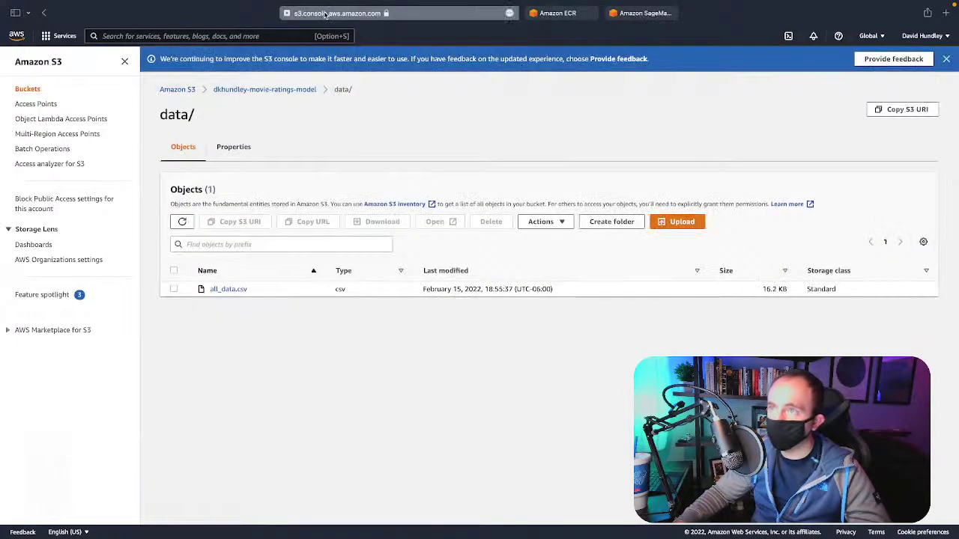
click(221, 289)
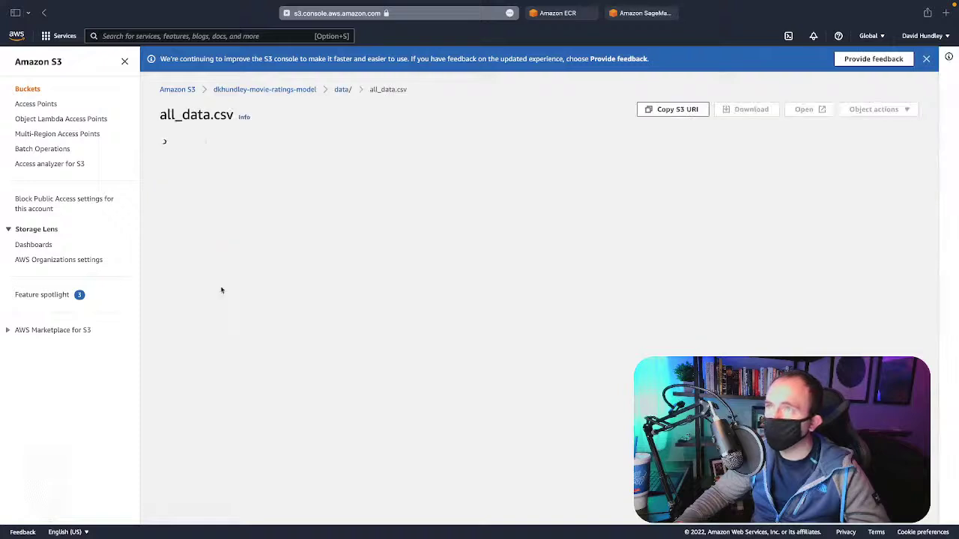
click(676, 113)
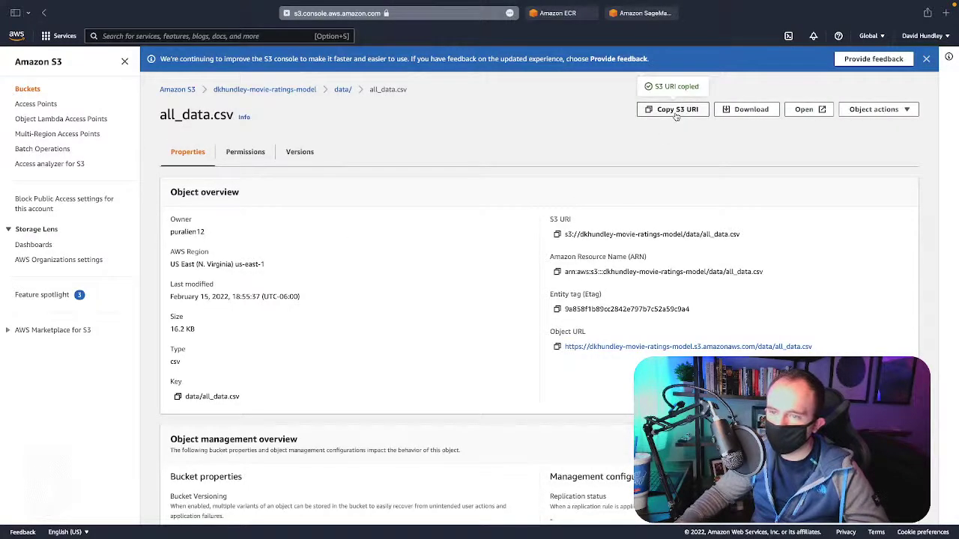
click(558, 235)
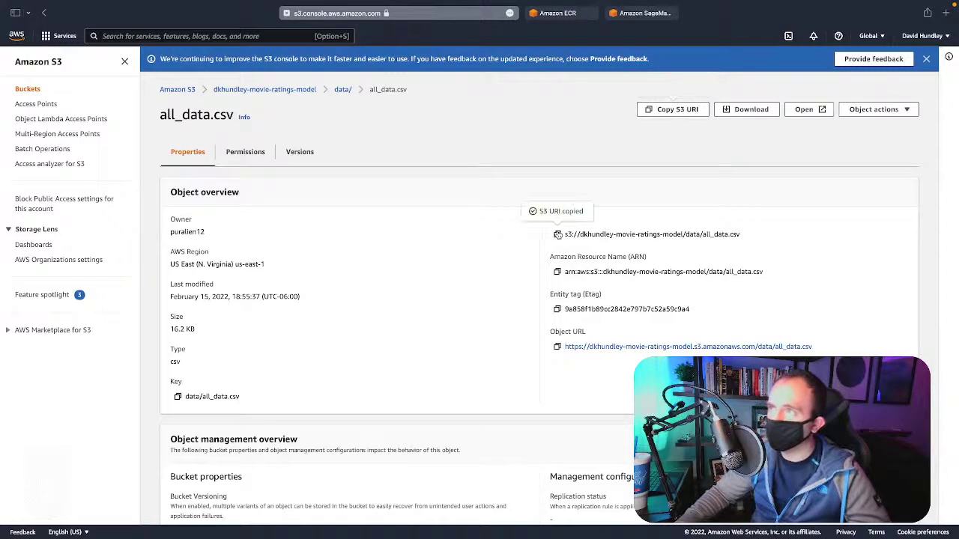
click(635, 15)
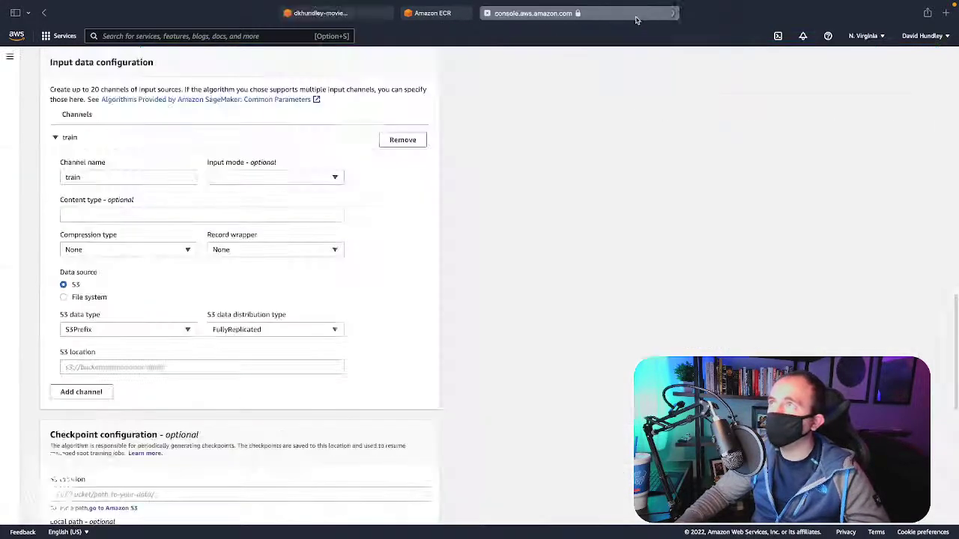
click(129, 367)
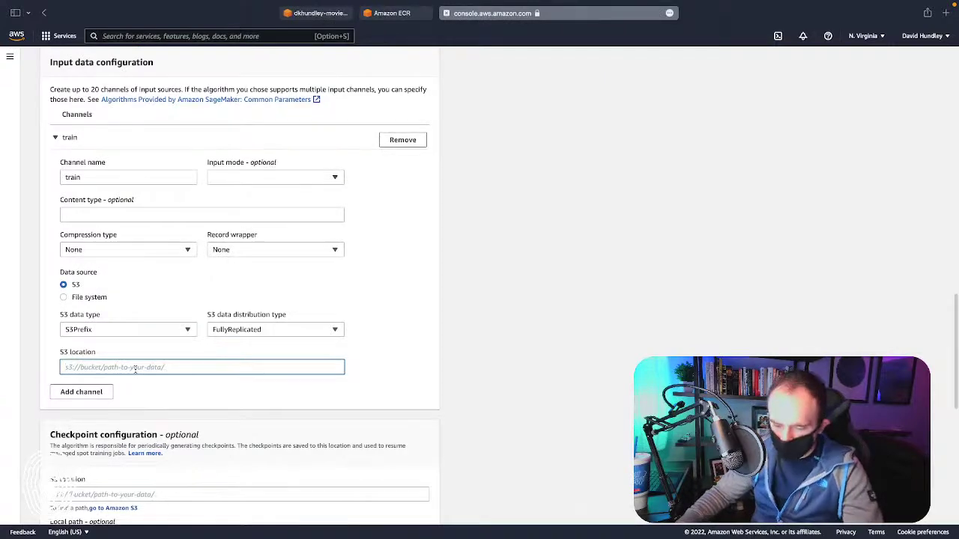
key(super+v)
Paste the copied S3 URI as the training job's S3 output path and remove its data/all_data.csv part
scroll(212, 401, down, 2)
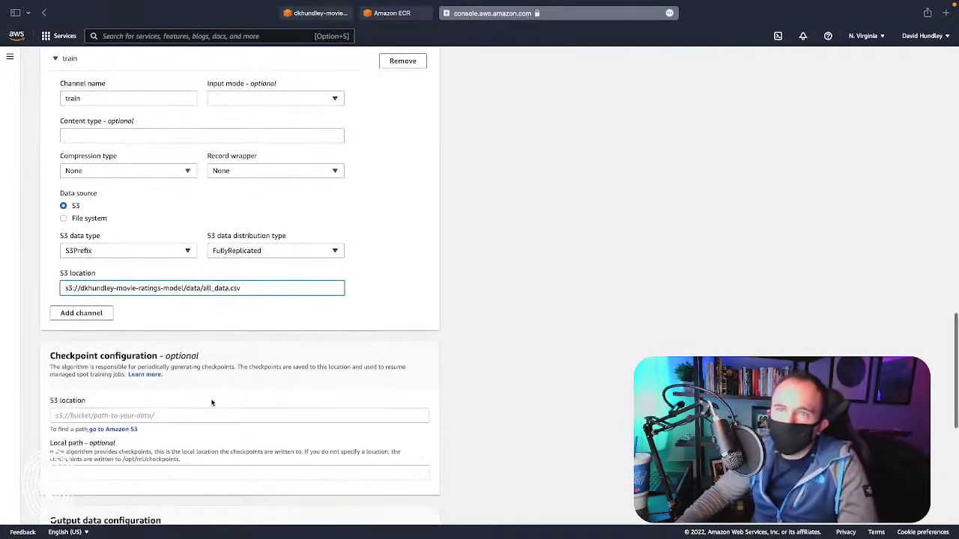
scroll(212, 399, down, 2)
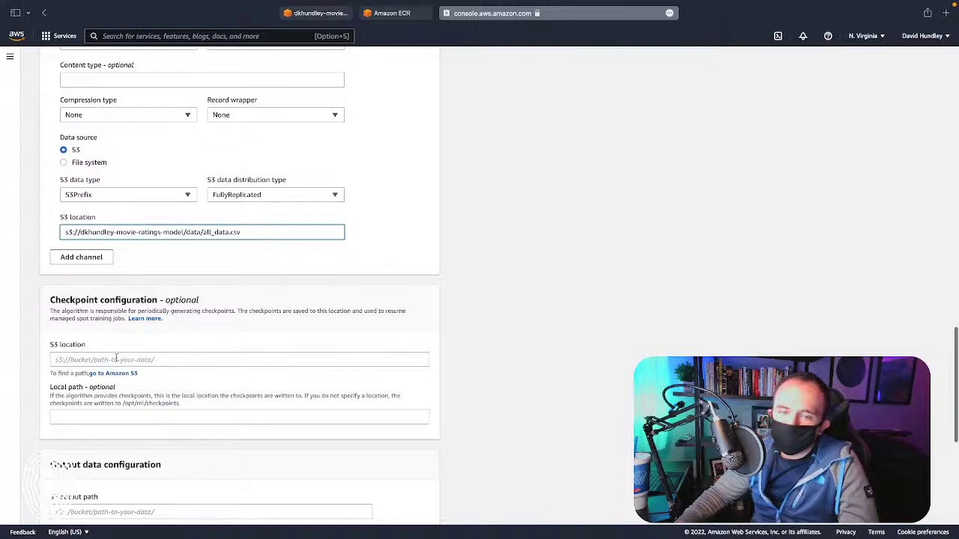
scroll(116, 358, down, 2)
scroll(116, 357, down, 3)
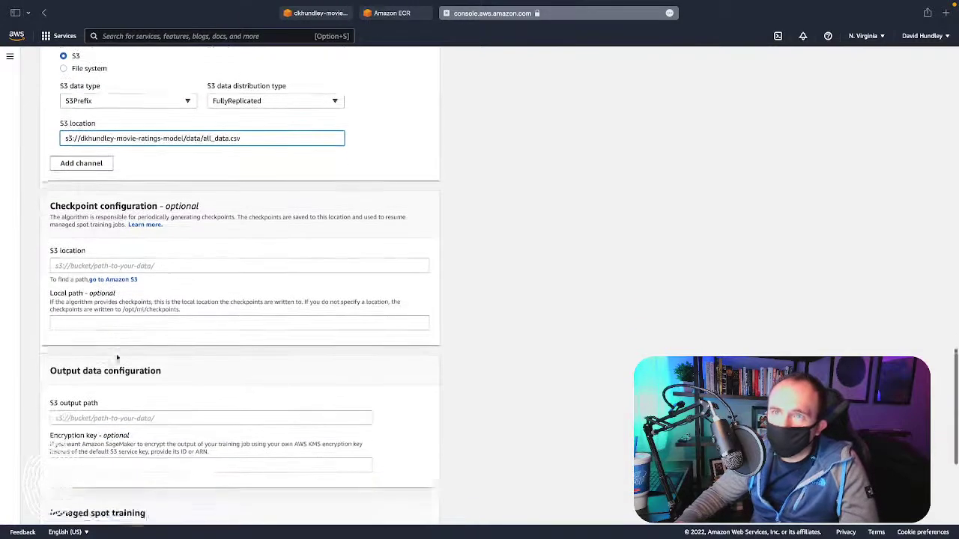
scroll(116, 357, down, 5)
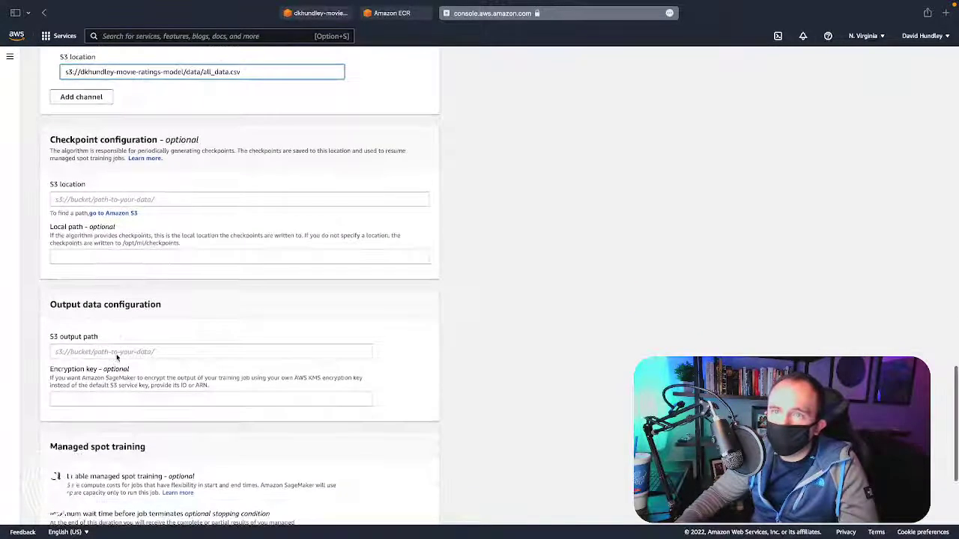
scroll(116, 358, up, 3)
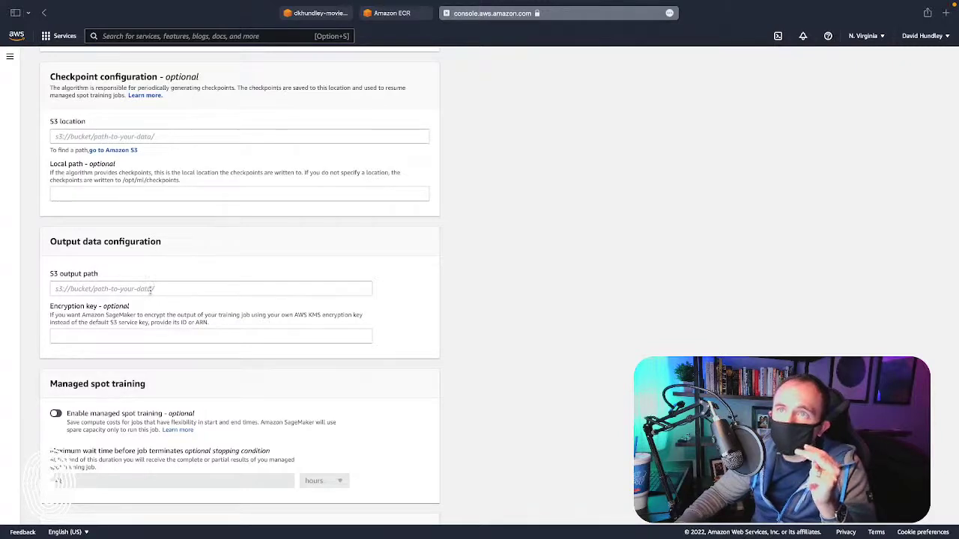
click(153, 290)
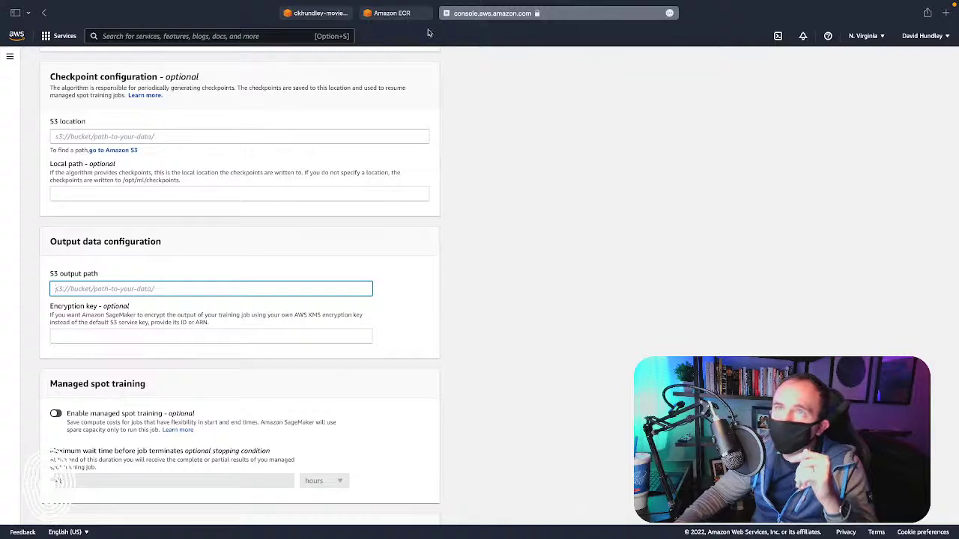
scroll(247, 215, up, 1)
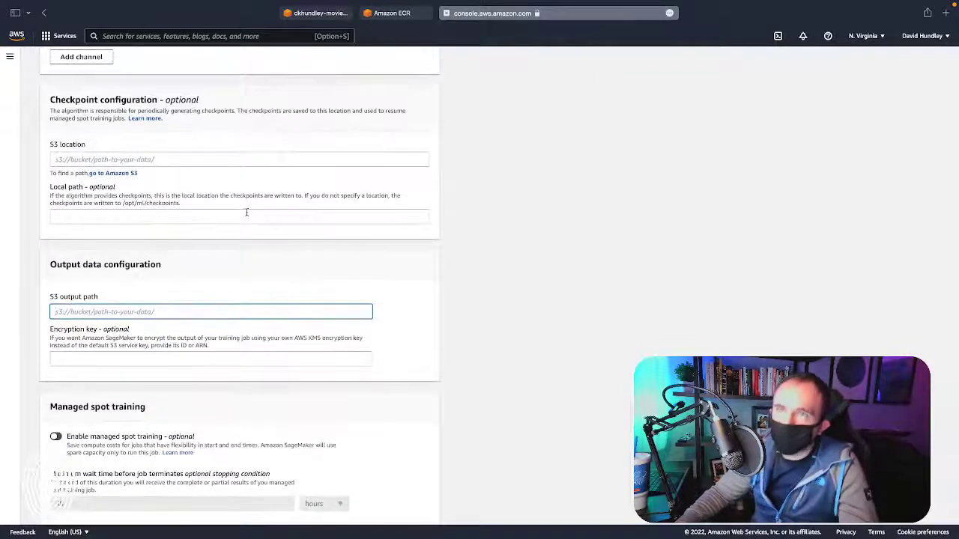
key(super+v)
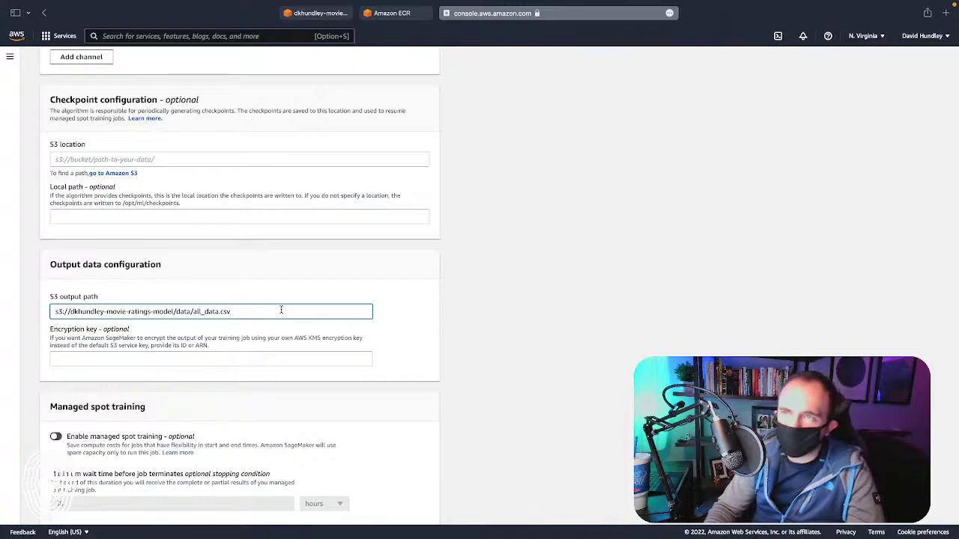
key(BackSpace)
key(BackSpace)
key(BackSpace)
key(BackSpace)
key(BackSpace)
key(BackSpace)
key(BackSpace)
key(BackSpace)
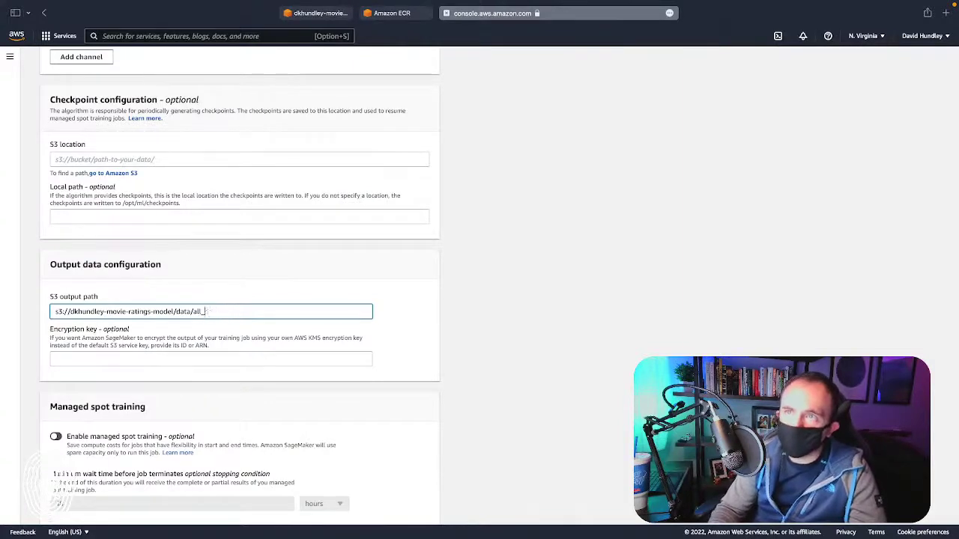
key(BackSpace)
key(BackSpace)
key(BackSpace)
key(BackSpace)
key(BackSpace)
key(BackSpace)
key(BackSpace)
key(BackSpace)
key(BackSpace)
key(BackSpace)
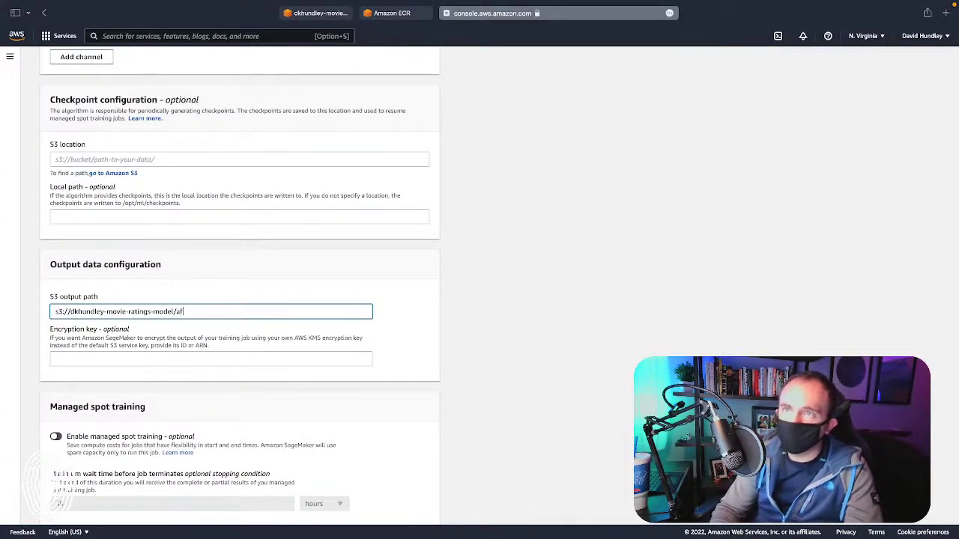
Check the artifacts folder's name in the S3 bucket and complete the training job's S3 output path with artifacts/
click(318, 12)
scroll(399, 241, left, 5)
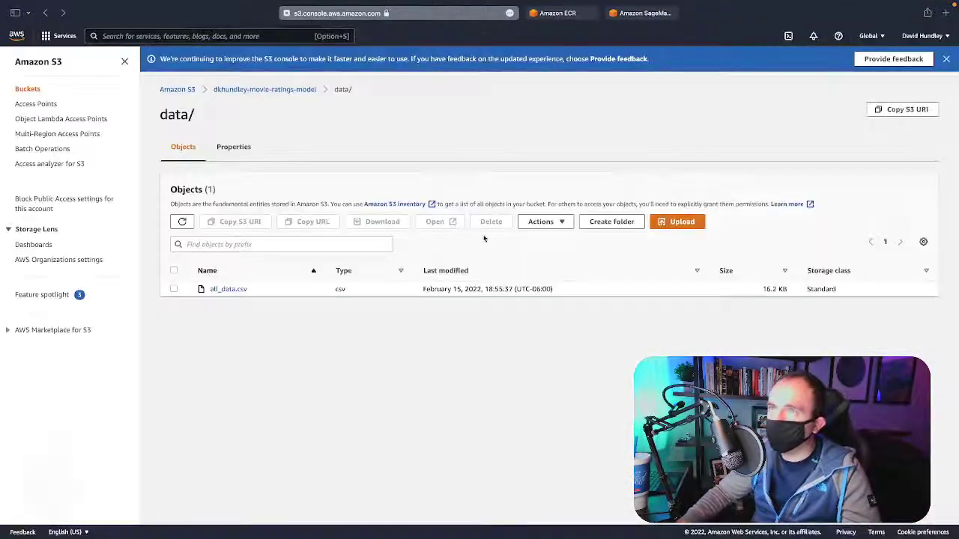
scroll(484, 238, left, 5)
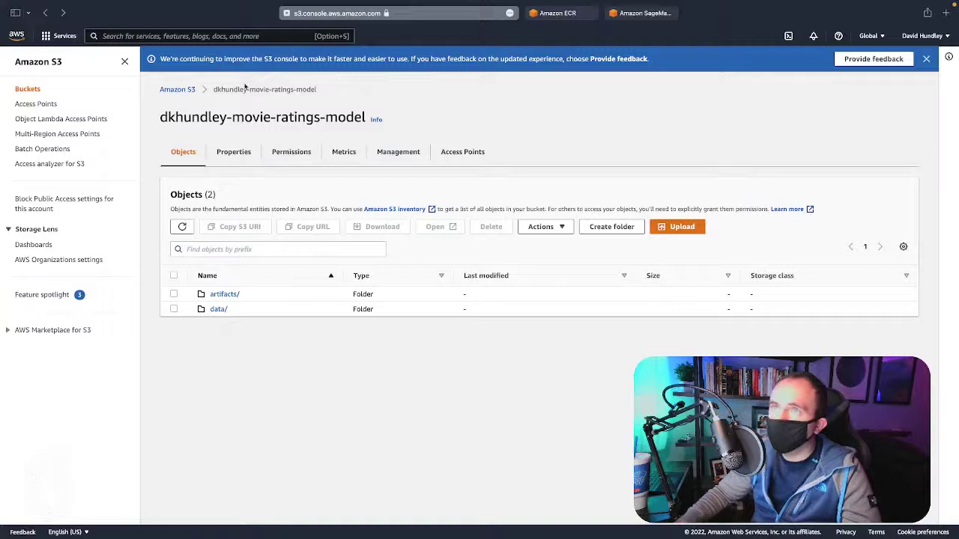
click(632, 15)
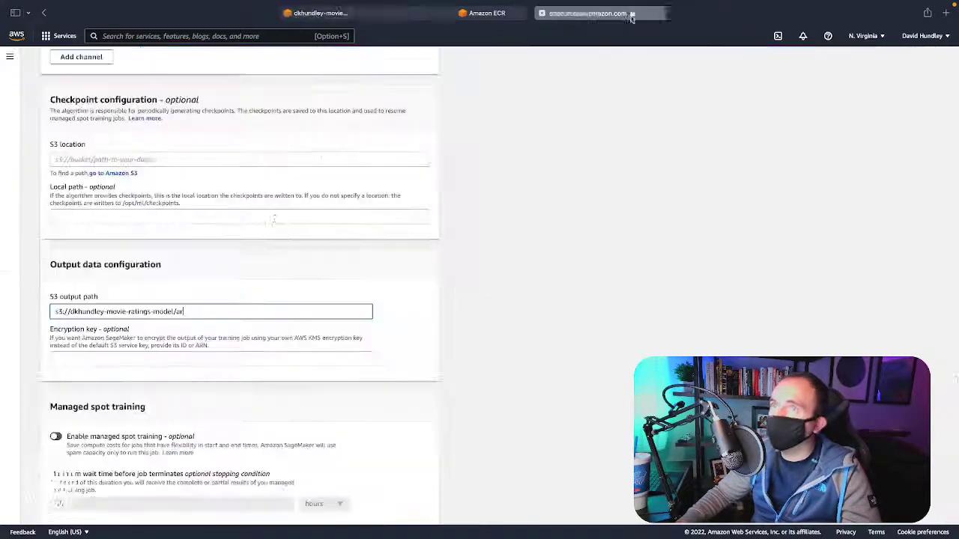
text(ti)
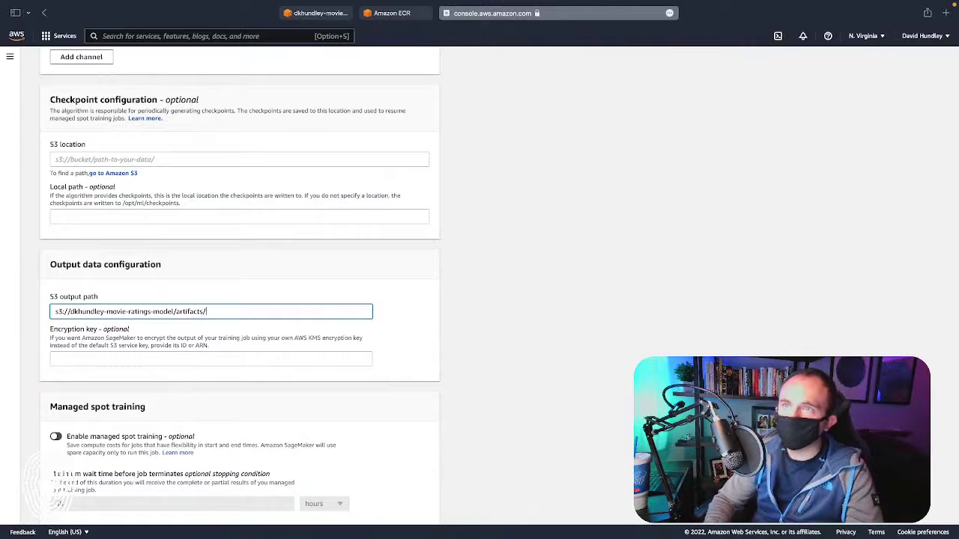
text(facts/)
Create the training job and open the details of movie-ratings-model-training-job
scroll(206, 304, down, 4)
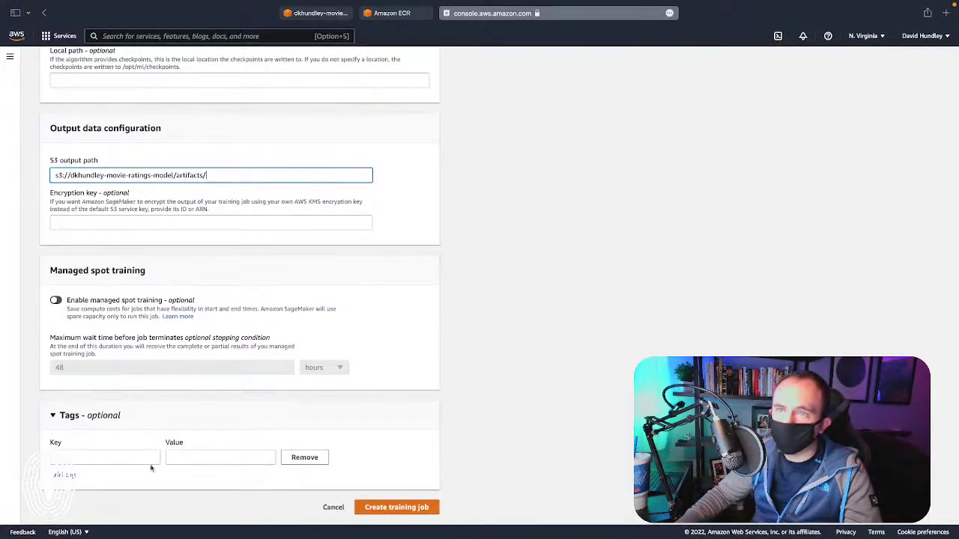
click(398, 514)
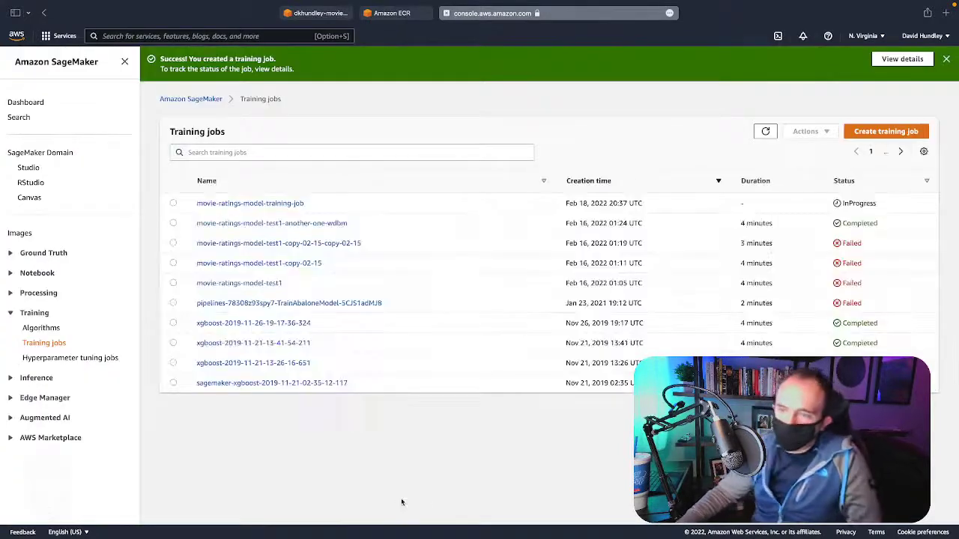
click(288, 204)
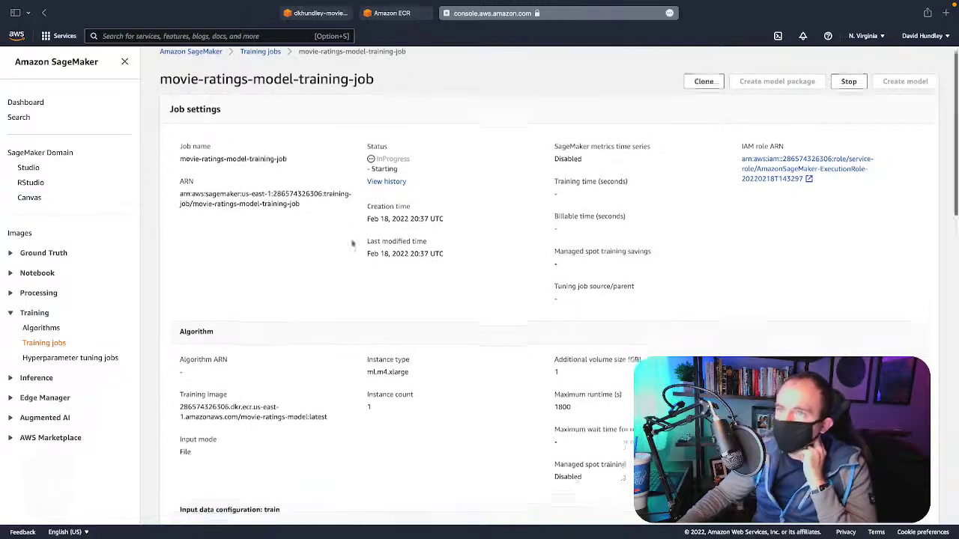
Review the new job's settings, including its training image, the train channel's input URI and the S3 output path
scroll(352, 243, down, 3)
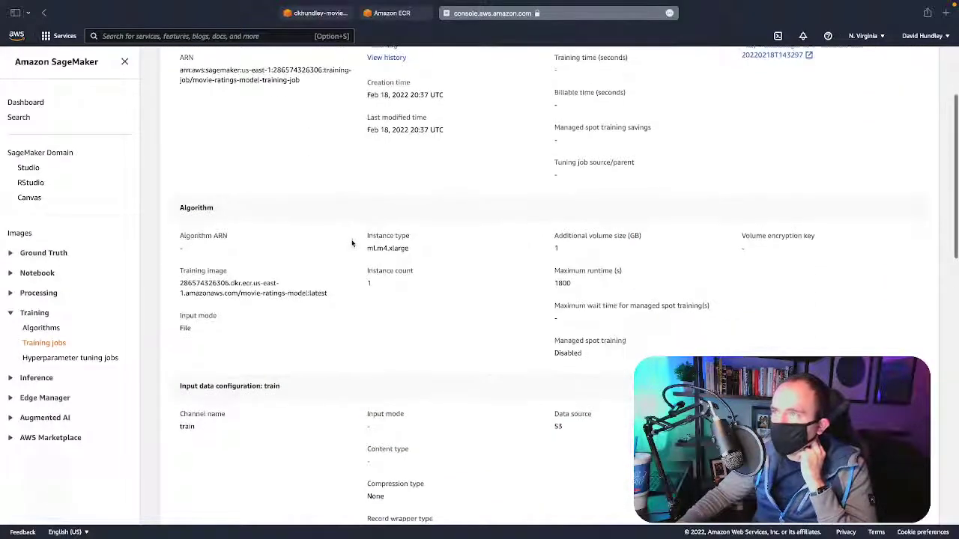
scroll(352, 243, up, 3)
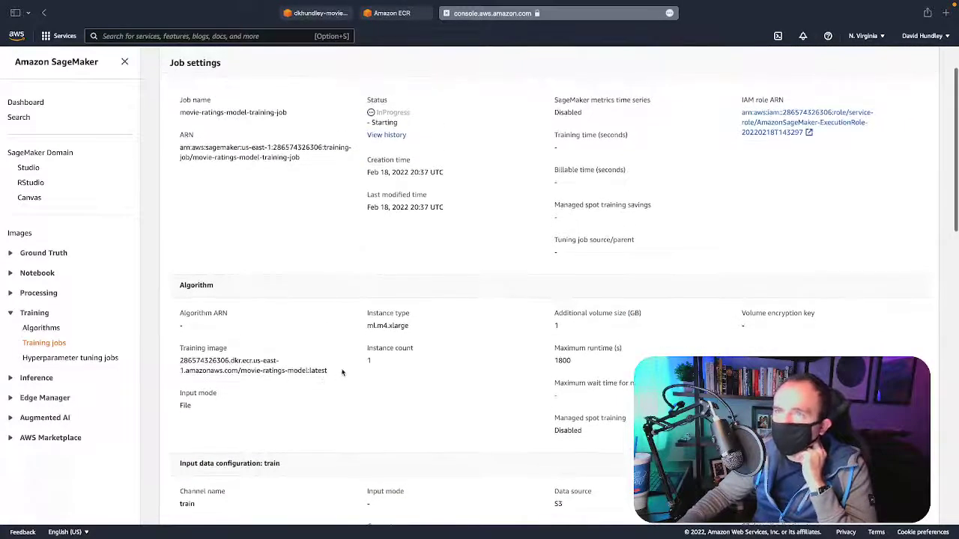
triple_click(341, 372)
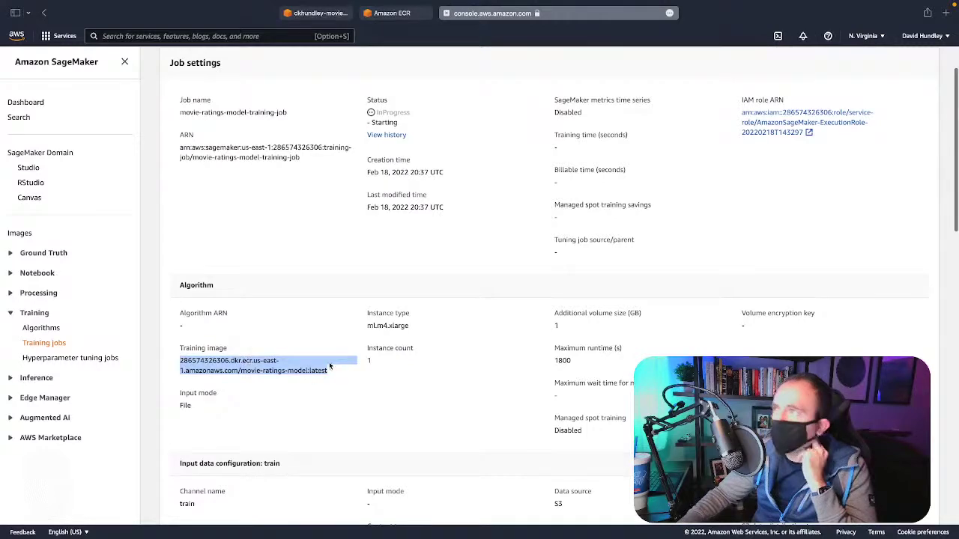
click(810, 215)
scroll(810, 216, up, 2)
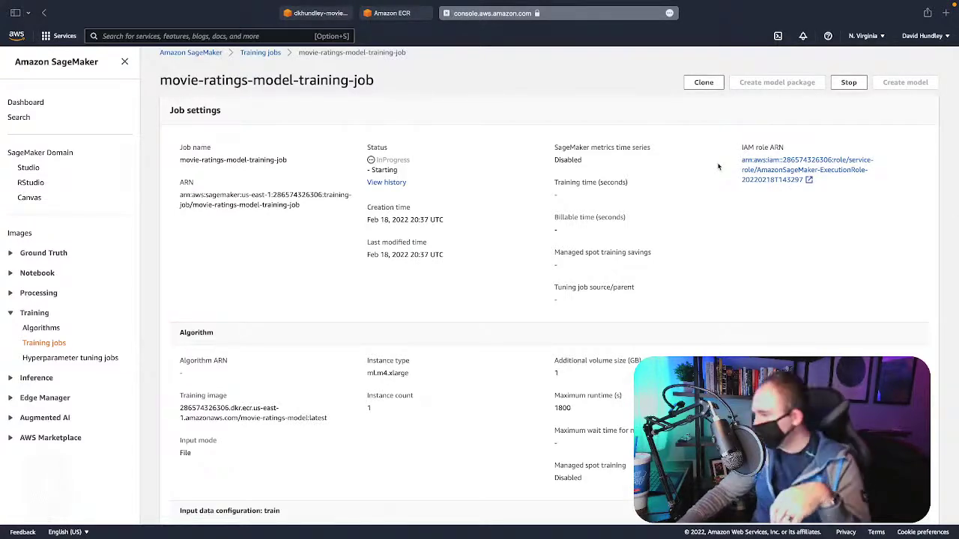
scroll(718, 166, down, 5)
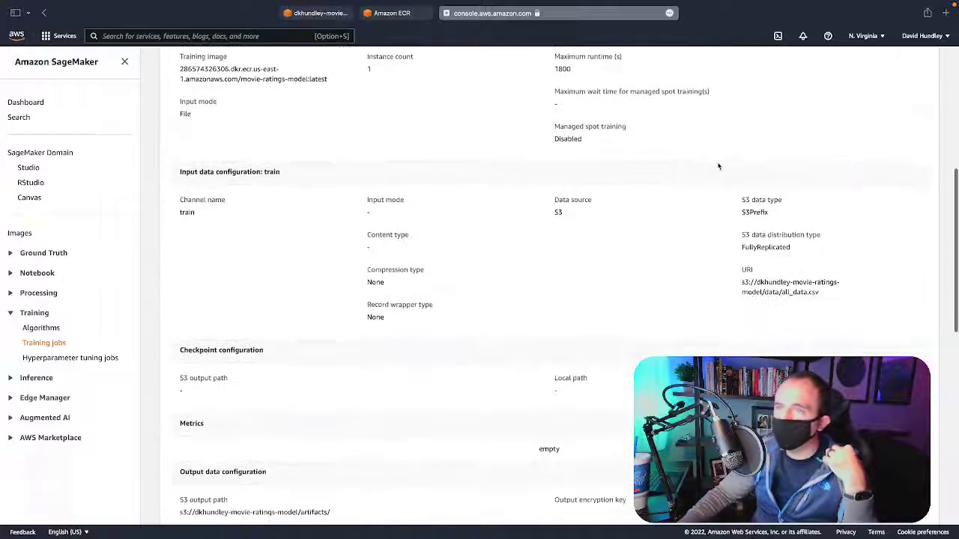
scroll(675, 180, up, 1)
drag(817, 316, 753, 304)
click(753, 304)
scroll(613, 295, down, 5)
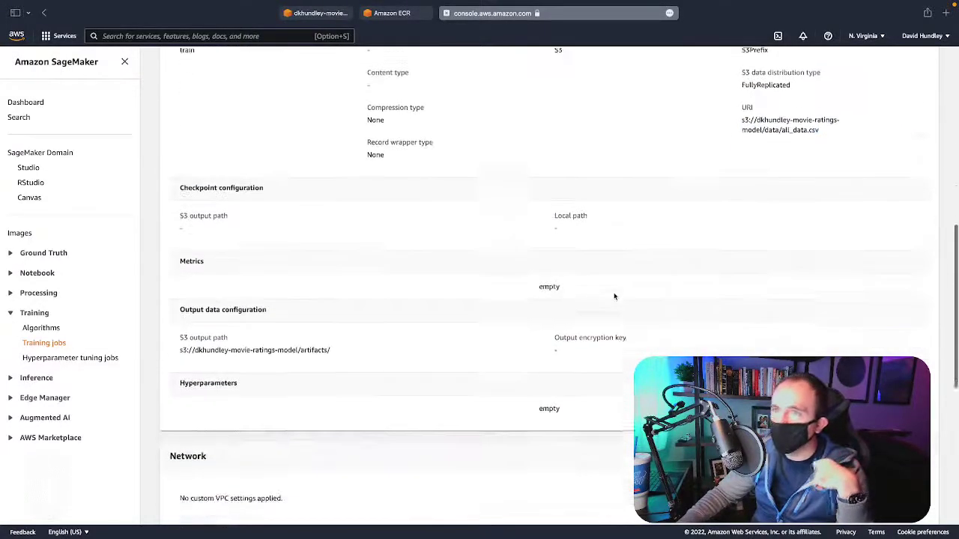
scroll(613, 297, down, 1)
drag(344, 333, 178, 328)
click(332, 345)
scroll(334, 345, up, 5)
scroll(334, 347, up, 3)
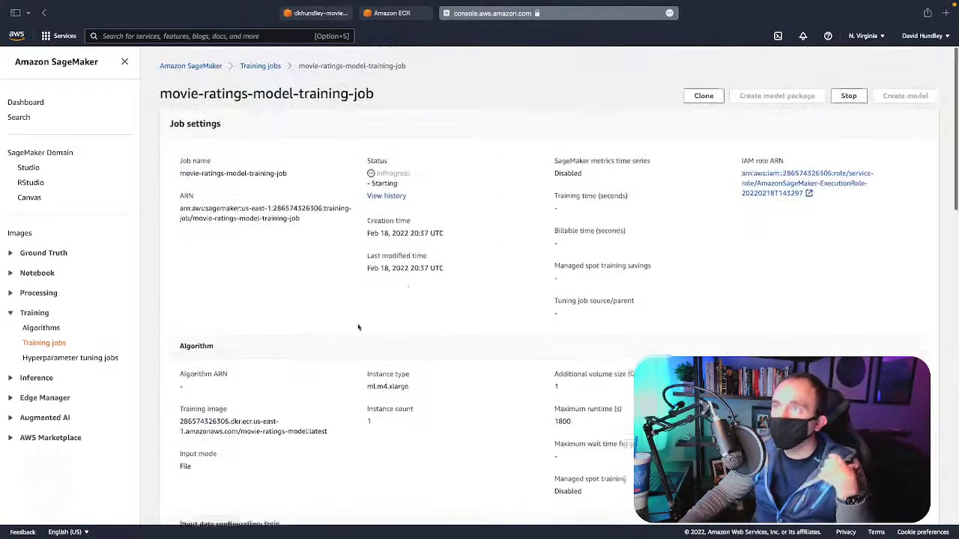
View the new job's status history, close it and return to the list of training jobs
click(380, 196)
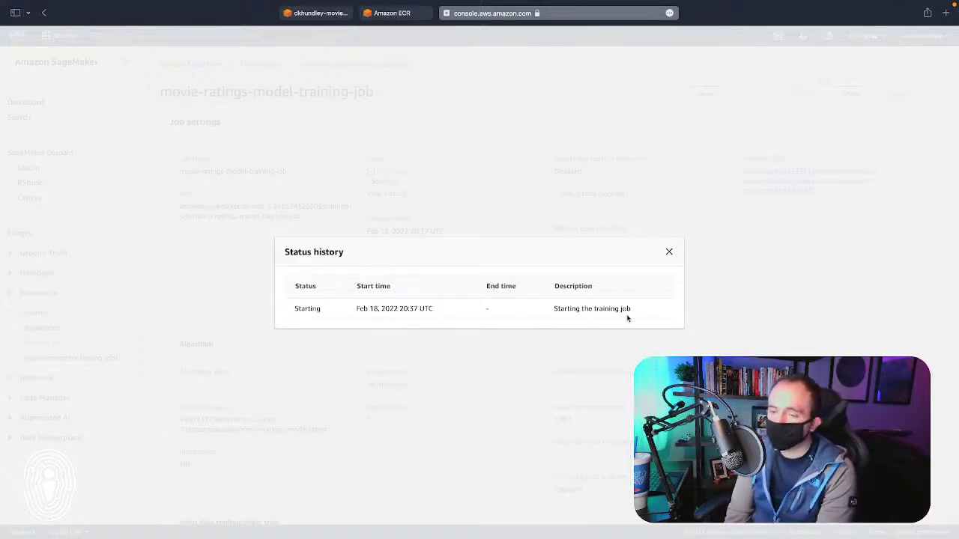
click(669, 252)
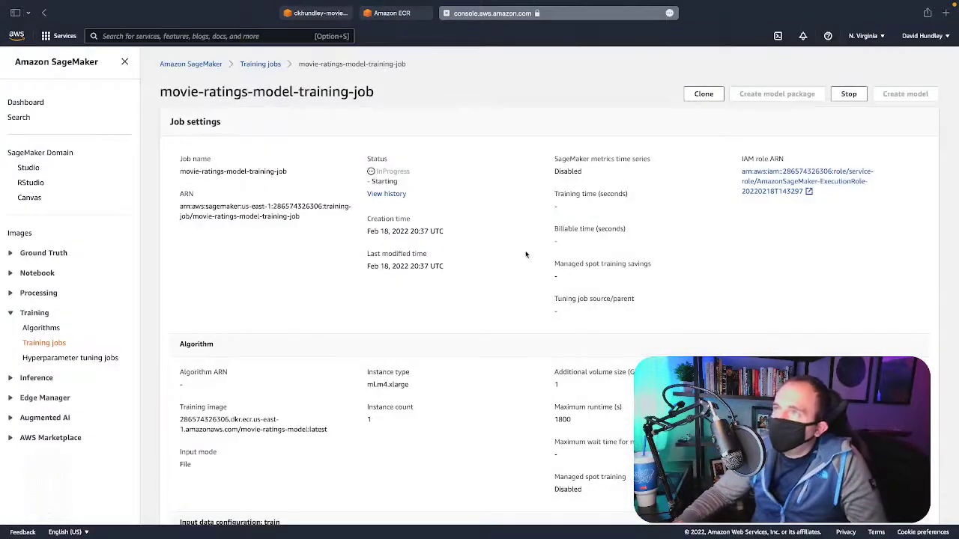
click(273, 66)
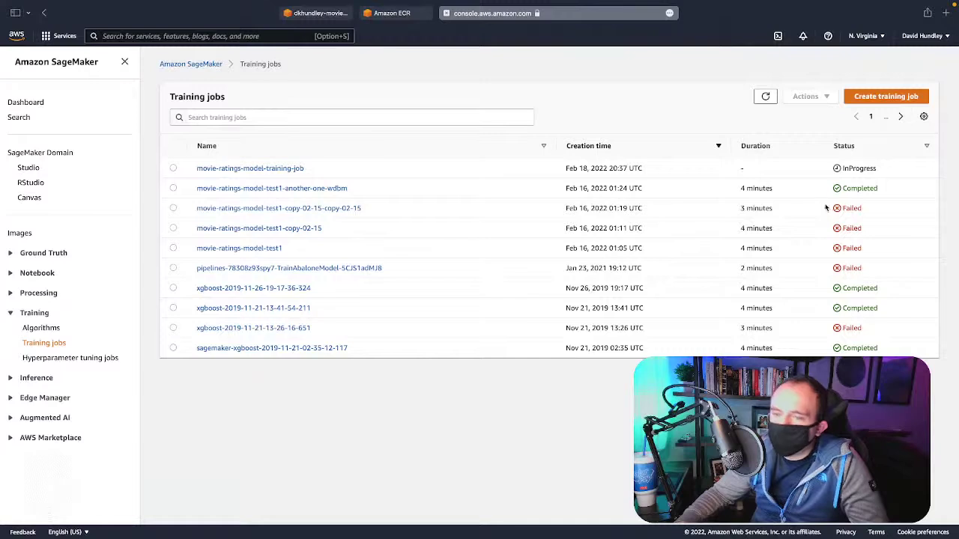
Open the failed job movie-ratings-model-test1, check its failure reason and open its logs in CloudWatch
click(272, 250)
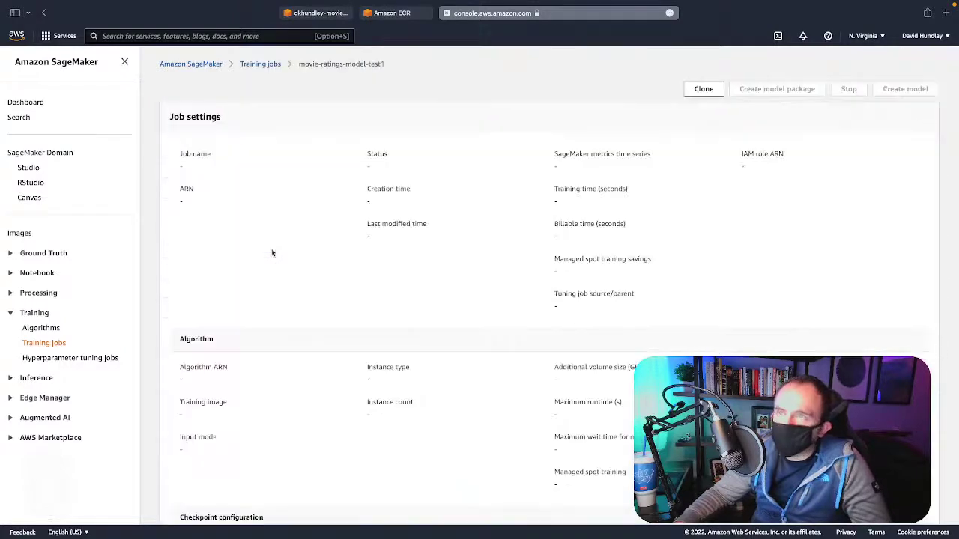
scroll(299, 242, down, 5)
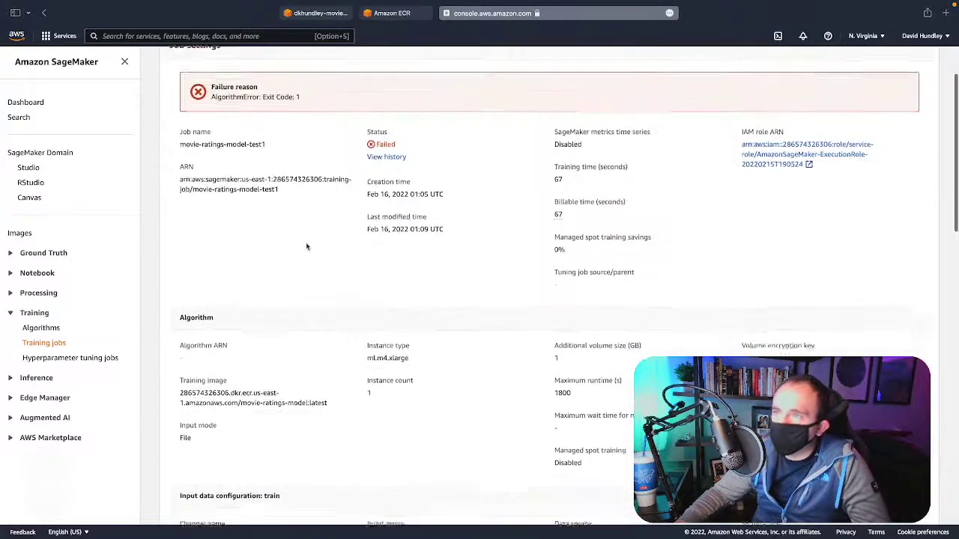
scroll(307, 247, up, 5)
scroll(307, 247, down, 15)
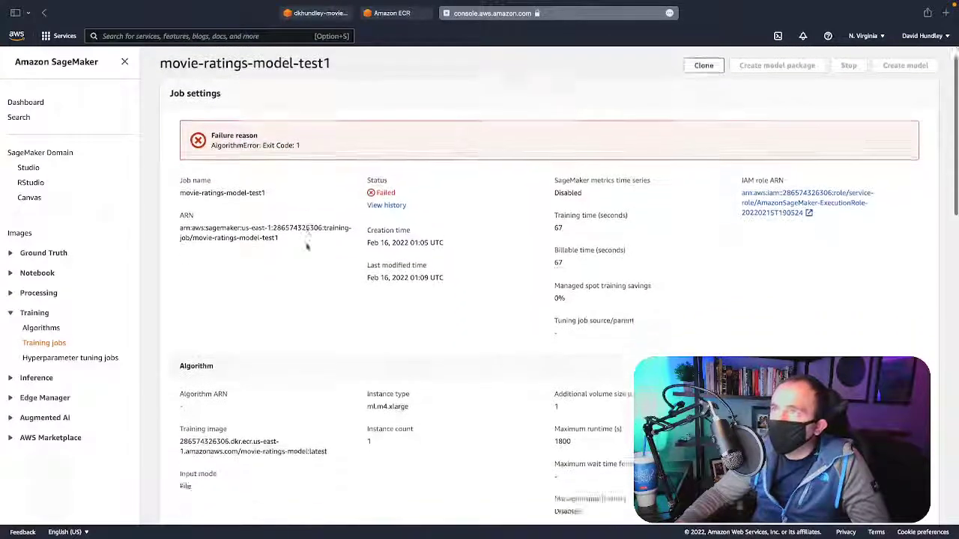
scroll(309, 244, down, 4)
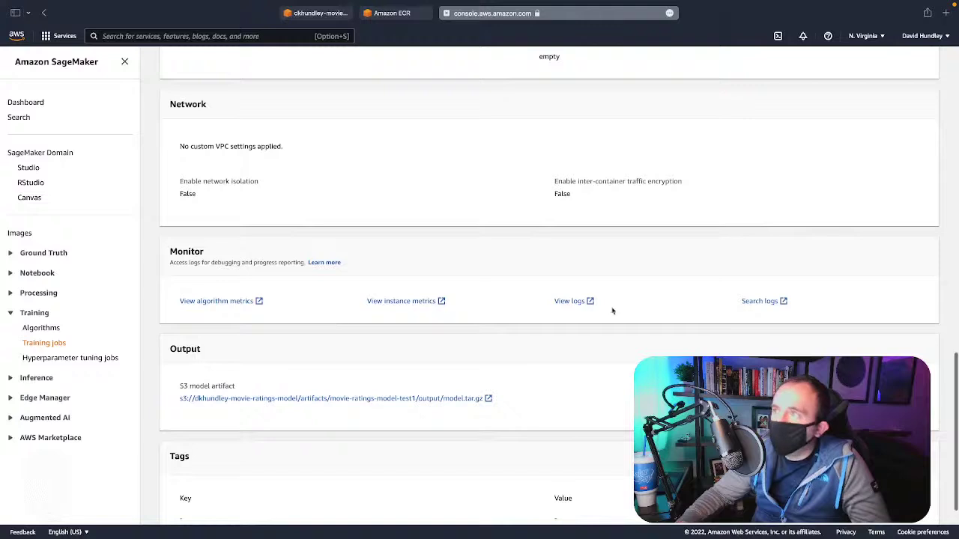
click(567, 302)
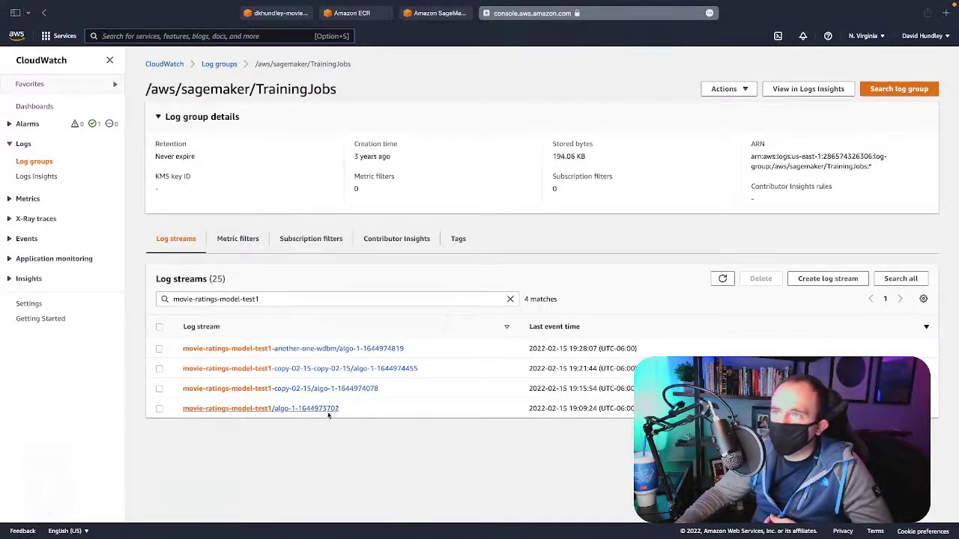
scroll(328, 413, down, 1)
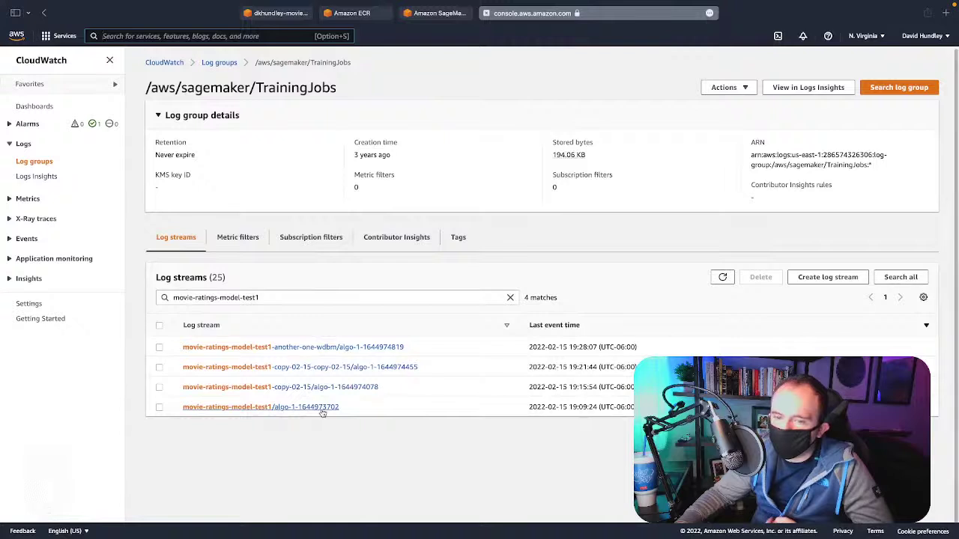
click(322, 409)
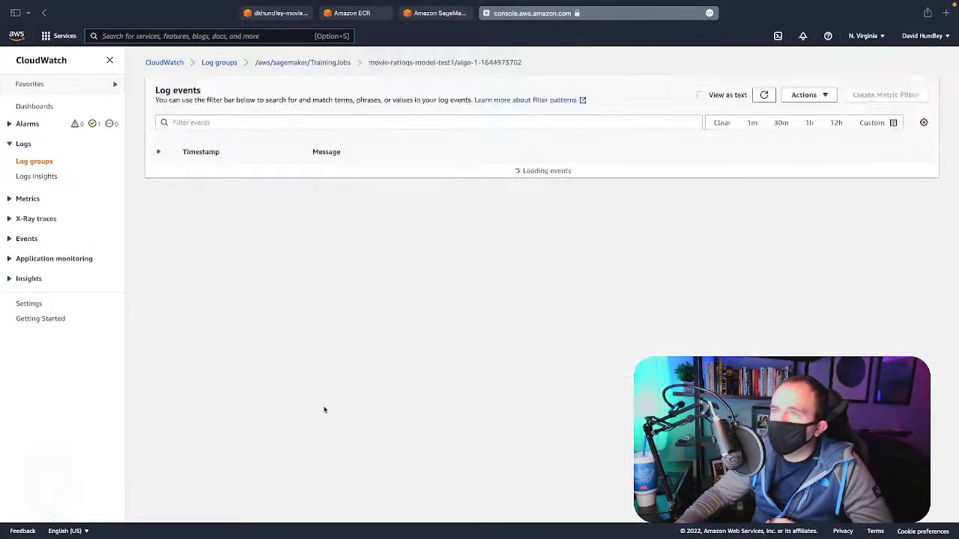
scroll(344, 352, down, 1)
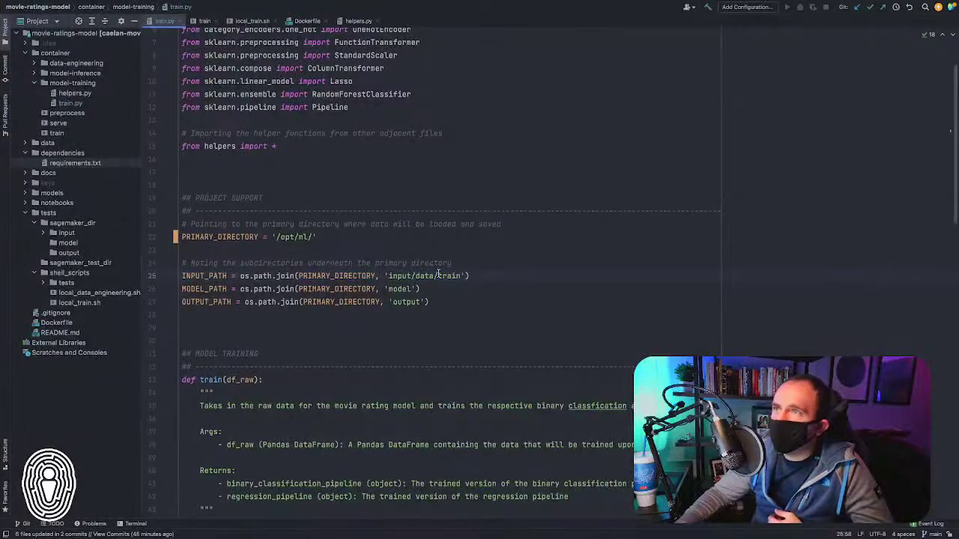
double_click(439, 275)
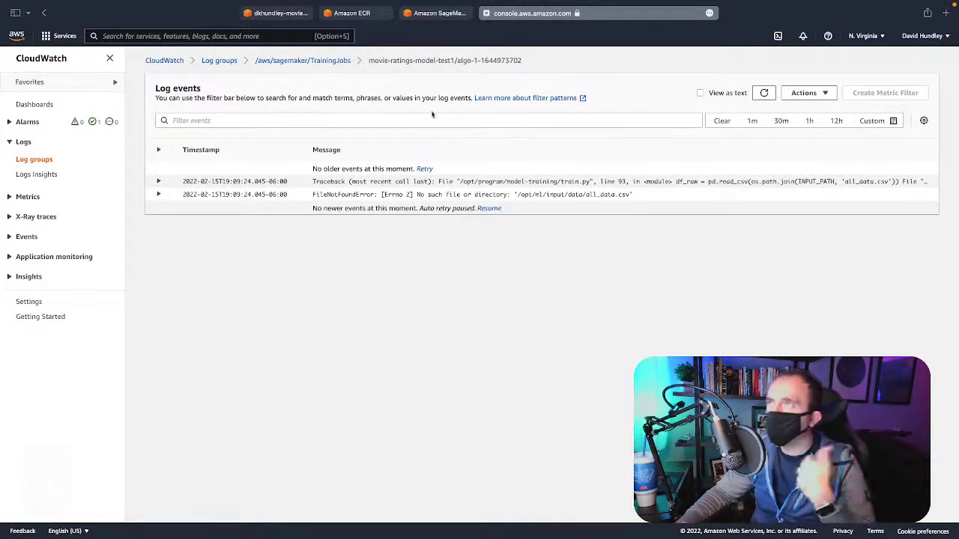
scroll(304, 305, left, 5)
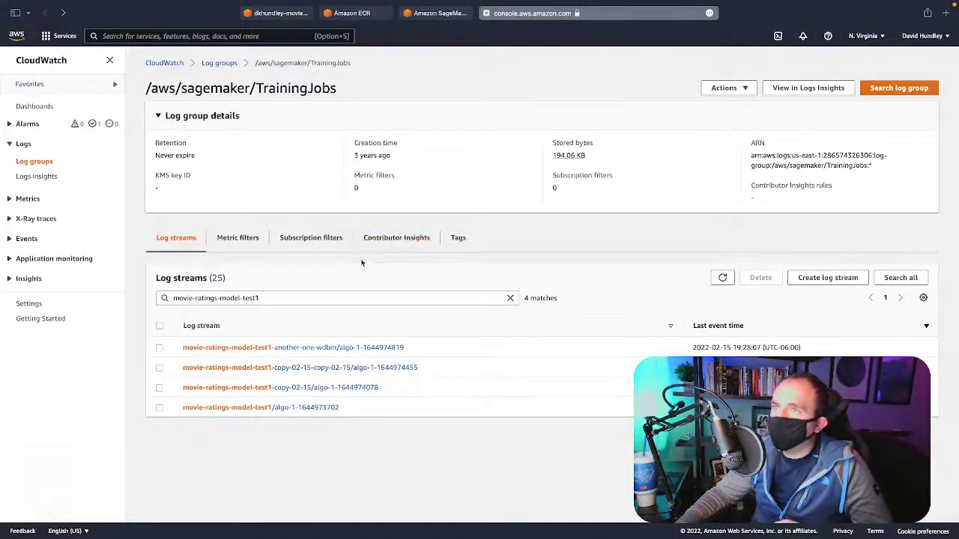
click(329, 387)
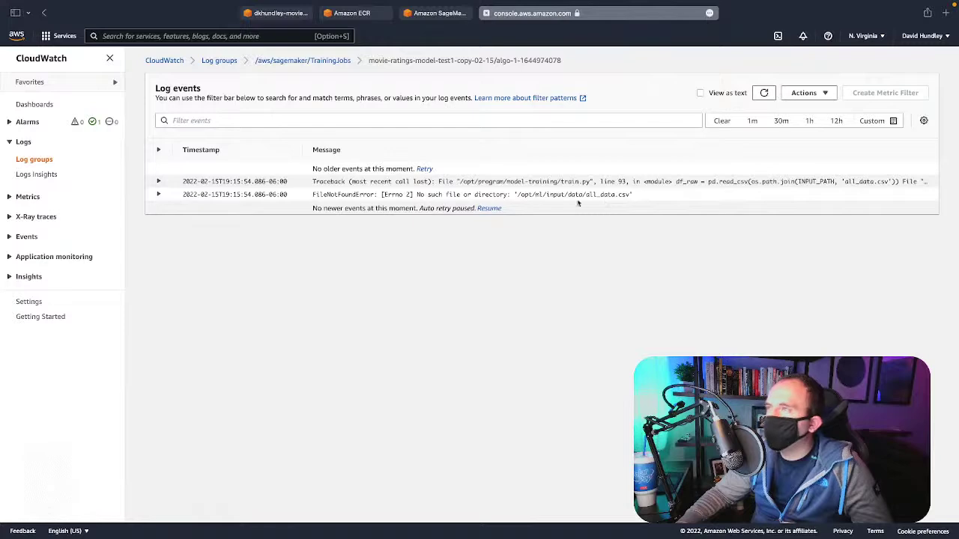
scroll(474, 227, left, 5)
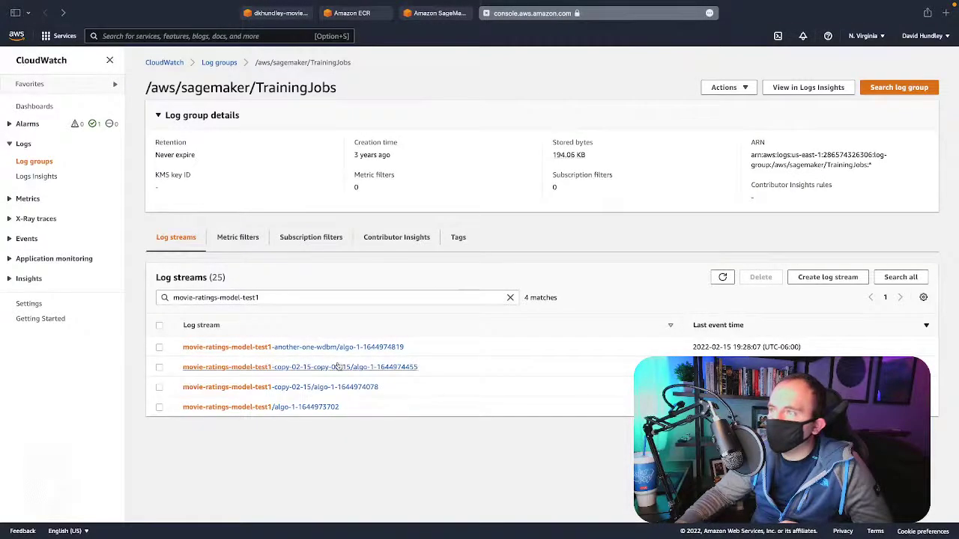
click(337, 366)
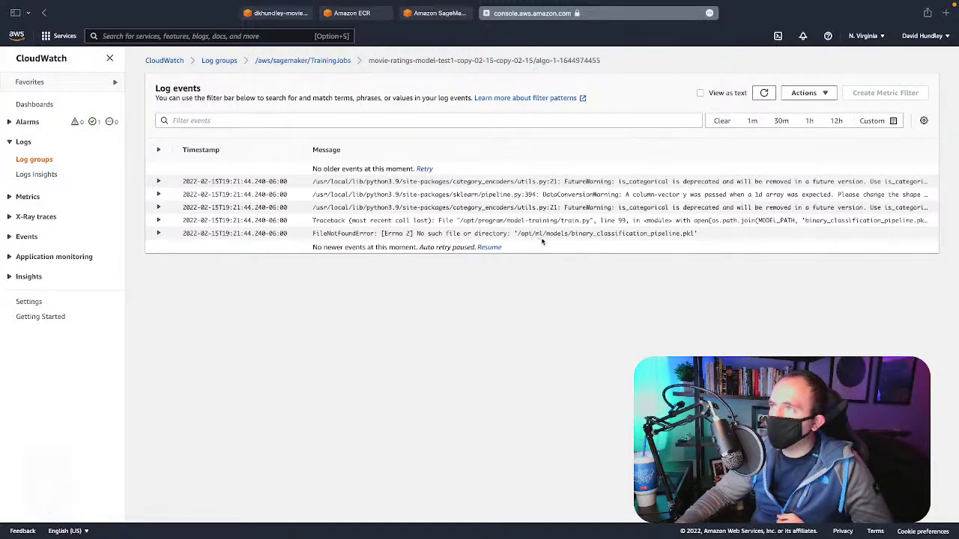
key(super+Tab)
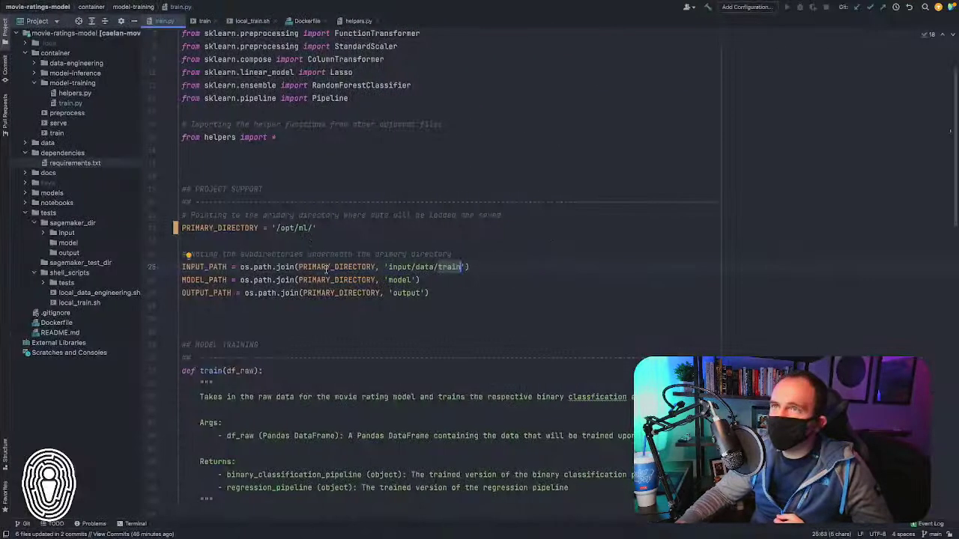
click(338, 308)
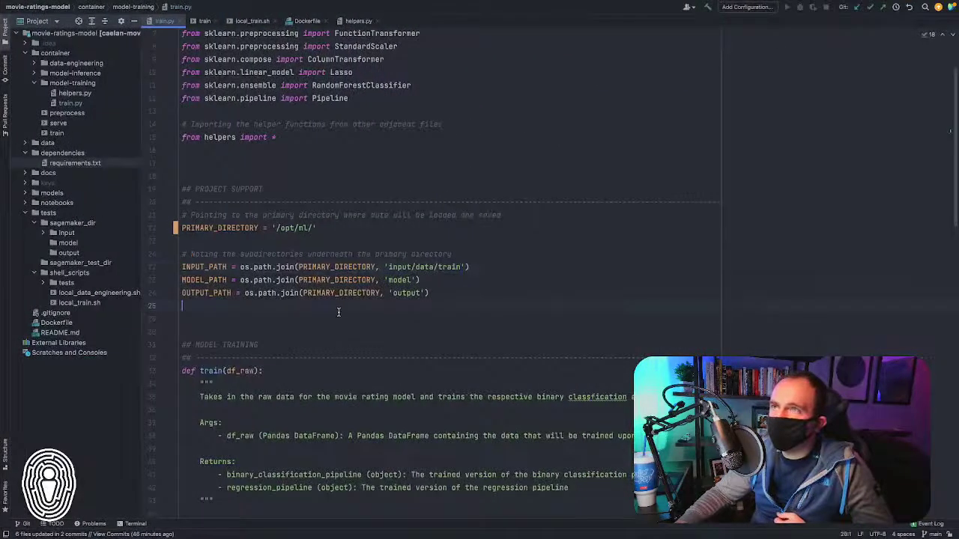
click(410, 280)
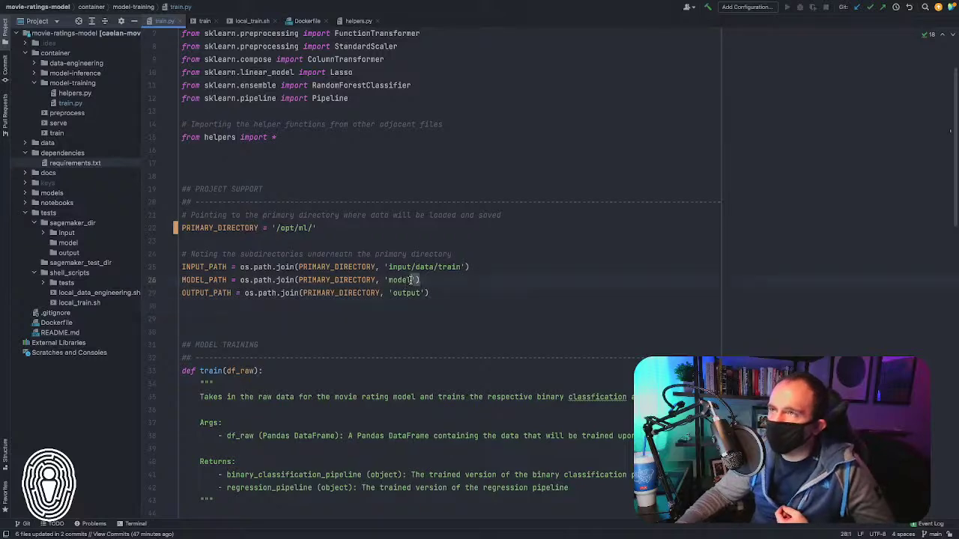
click(402, 295)
key(super+Tab)
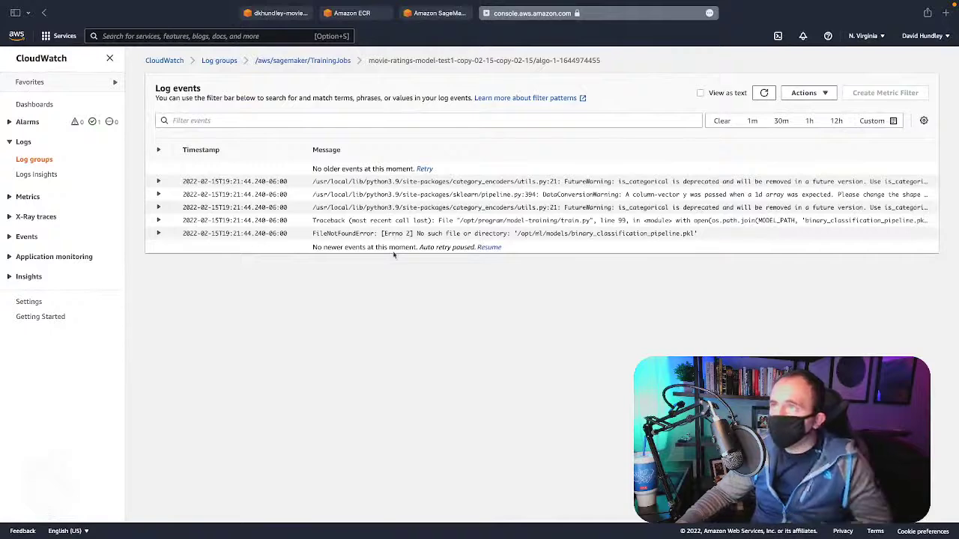
key(super+bracketleft)
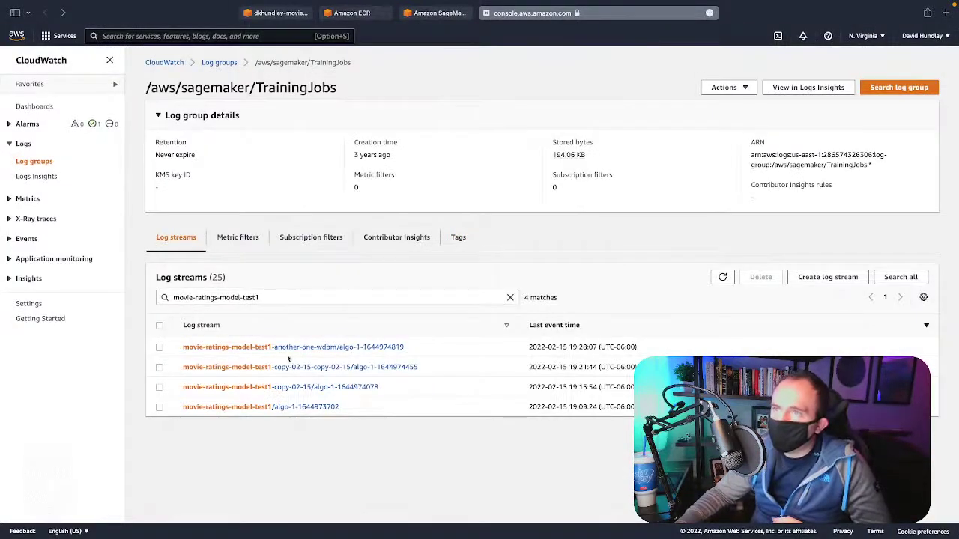
click(329, 348)
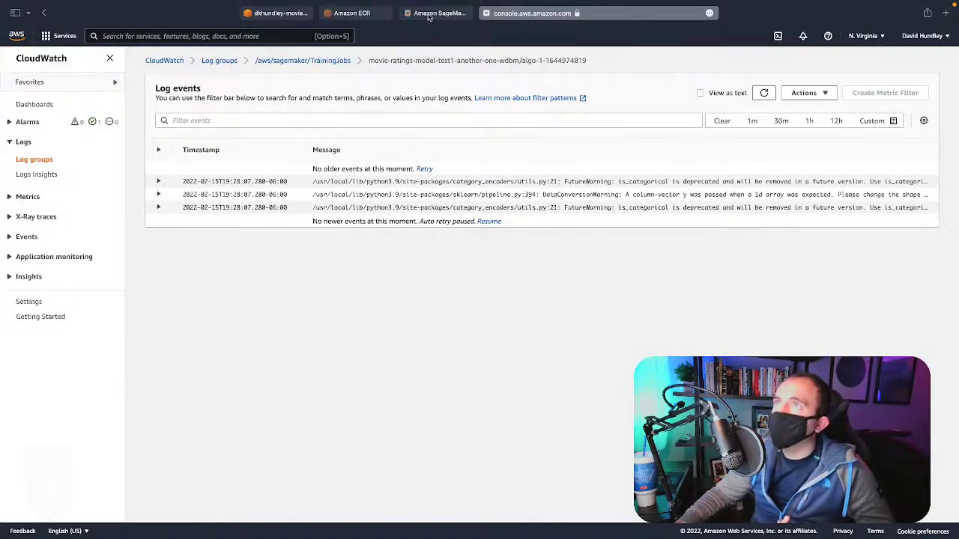
Return to the SageMaker training jobs list and open movie-ratings-model-training-job
click(451, 17)
scroll(377, 201, up, 15)
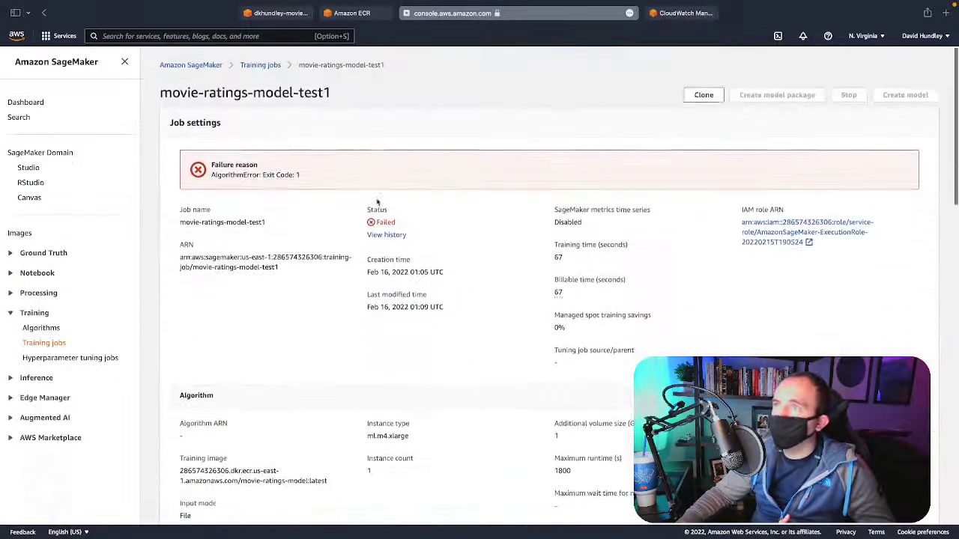
scroll(377, 202, left, 5)
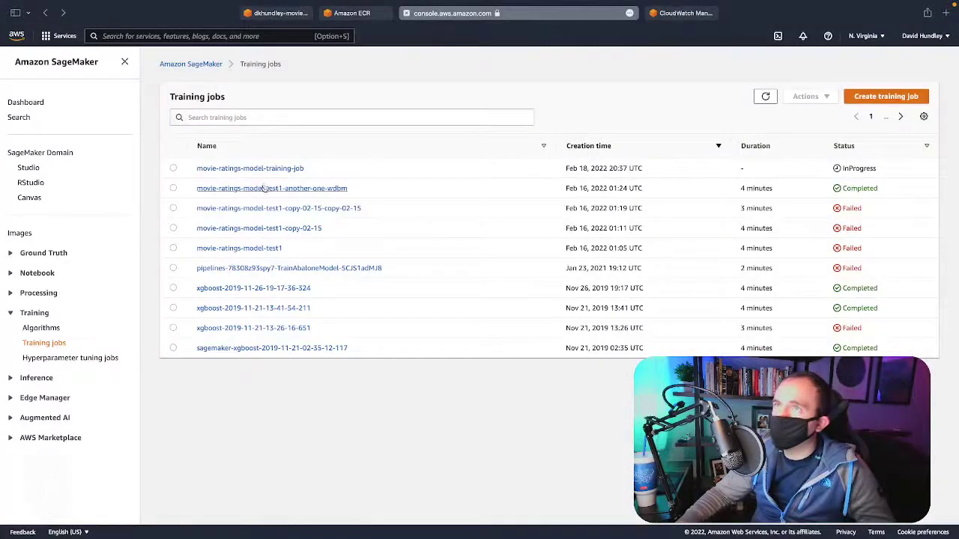
click(261, 169)
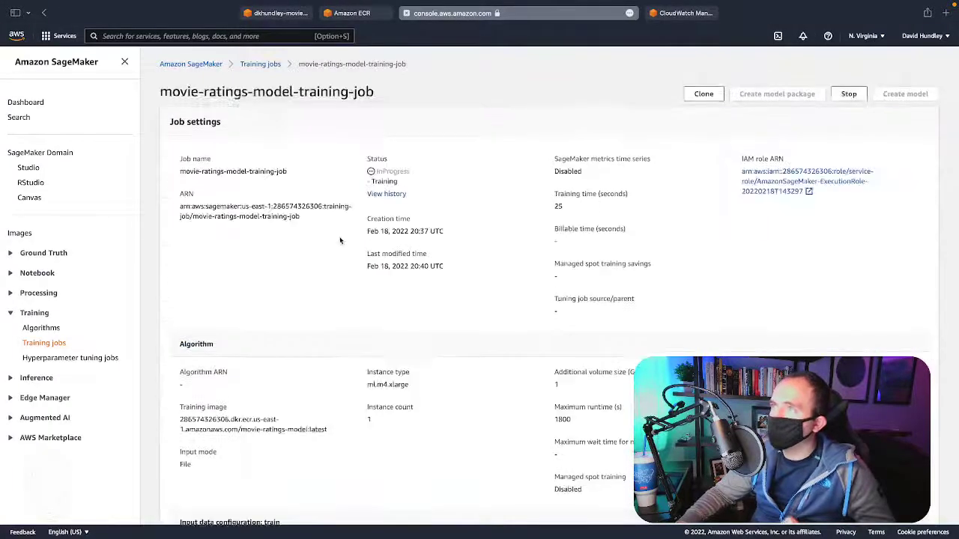
View the job's status history, follow its phases until training finishes, and close the history
click(385, 194)
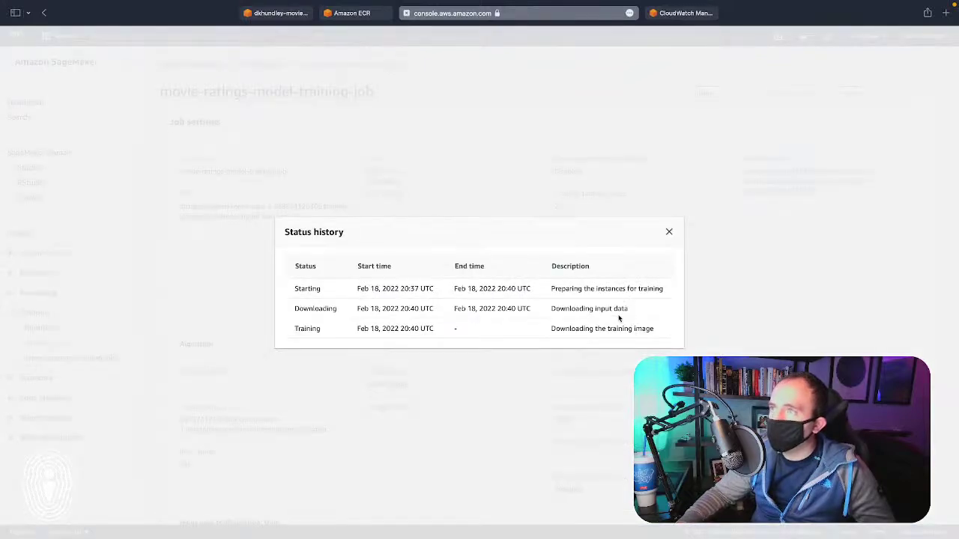
drag(553, 293, 664, 289)
click(562, 316)
double_click(564, 309)
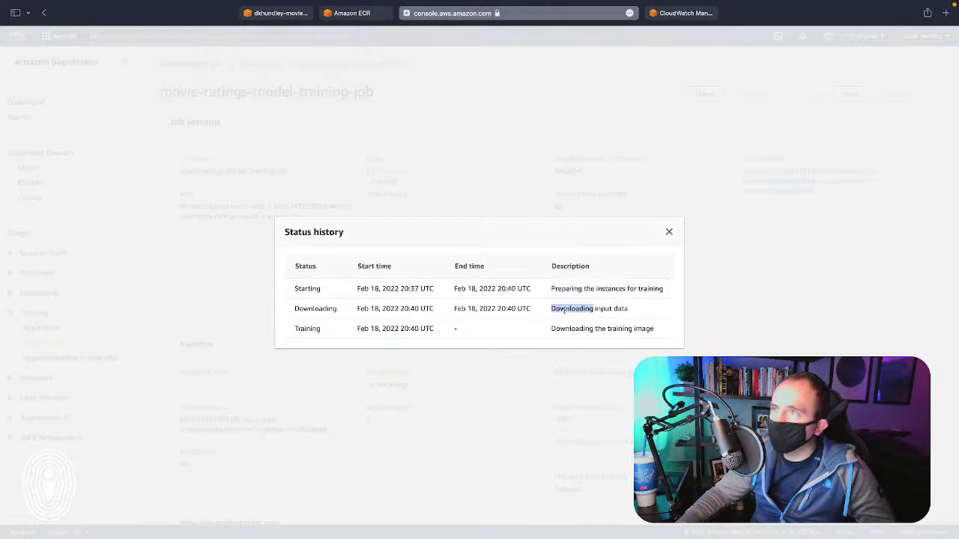
double_click(578, 330)
double_click(600, 329)
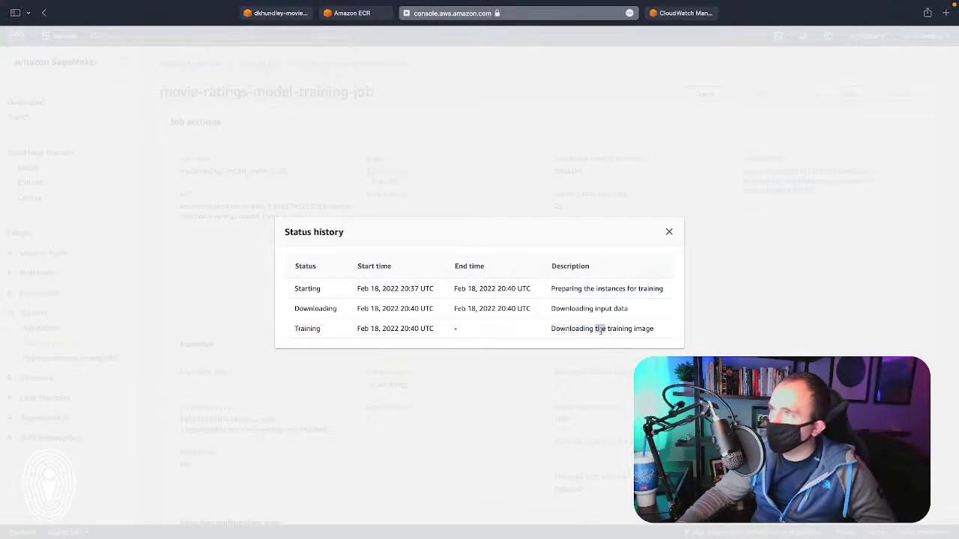
click(672, 244)
click(669, 233)
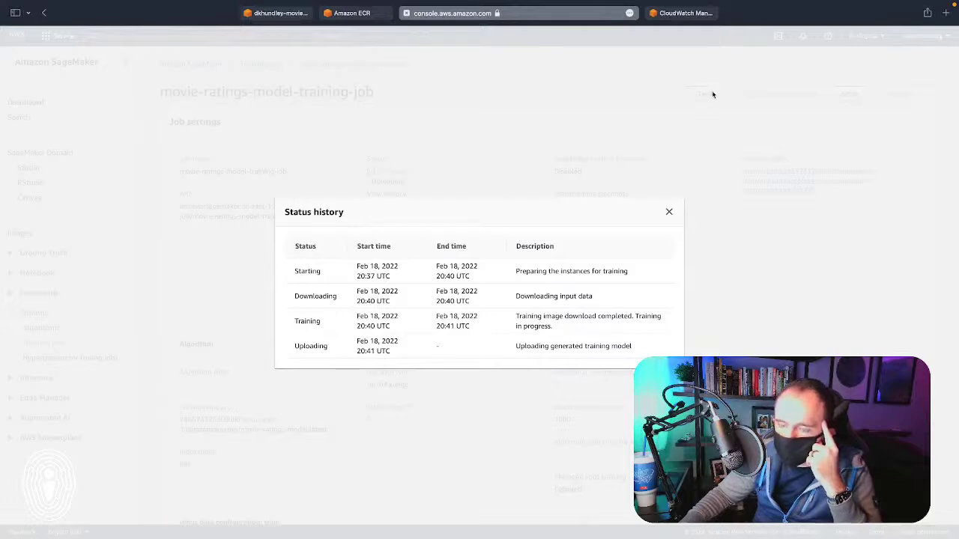
click(670, 213)
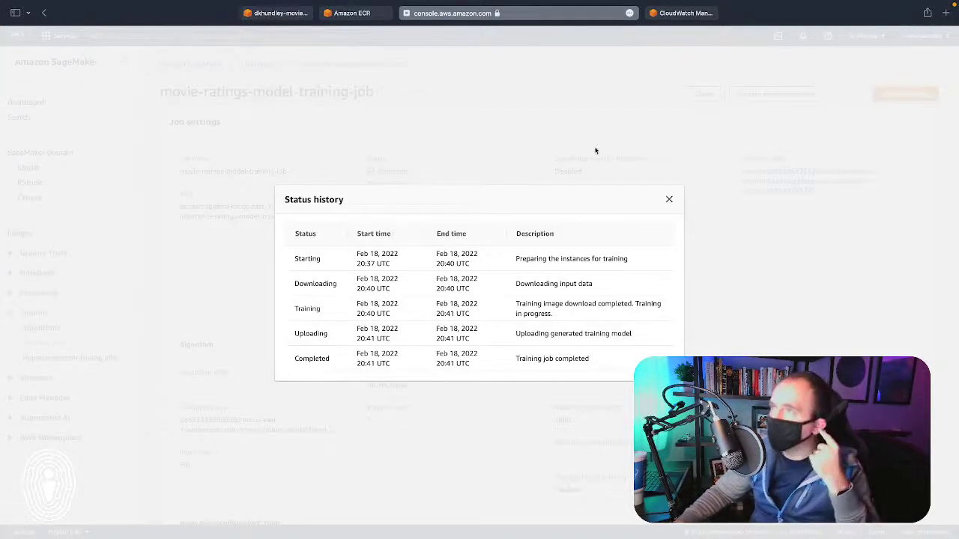
click(670, 199)
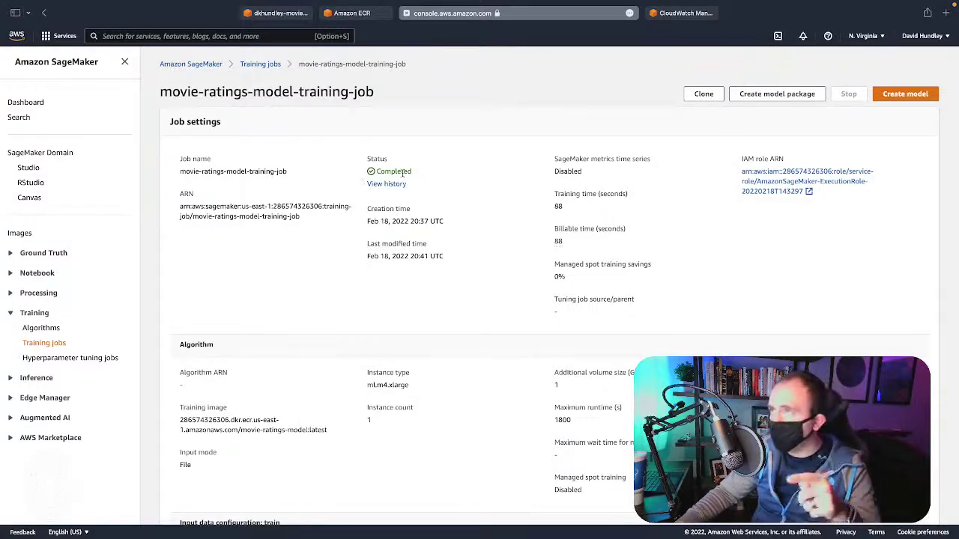
Open the finished training job's logs in CloudWatch and close the older CloudWatch page
scroll(404, 235, down, 15)
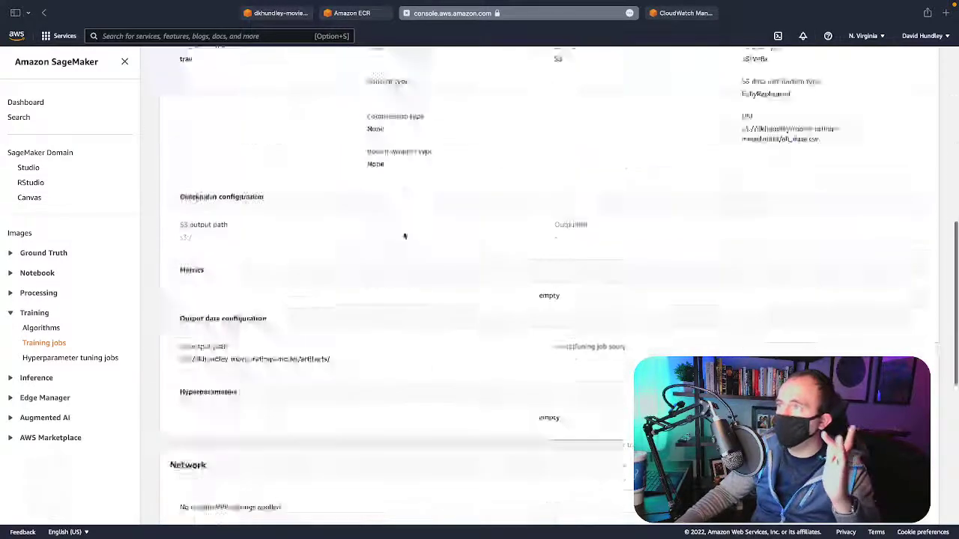
click(569, 264)
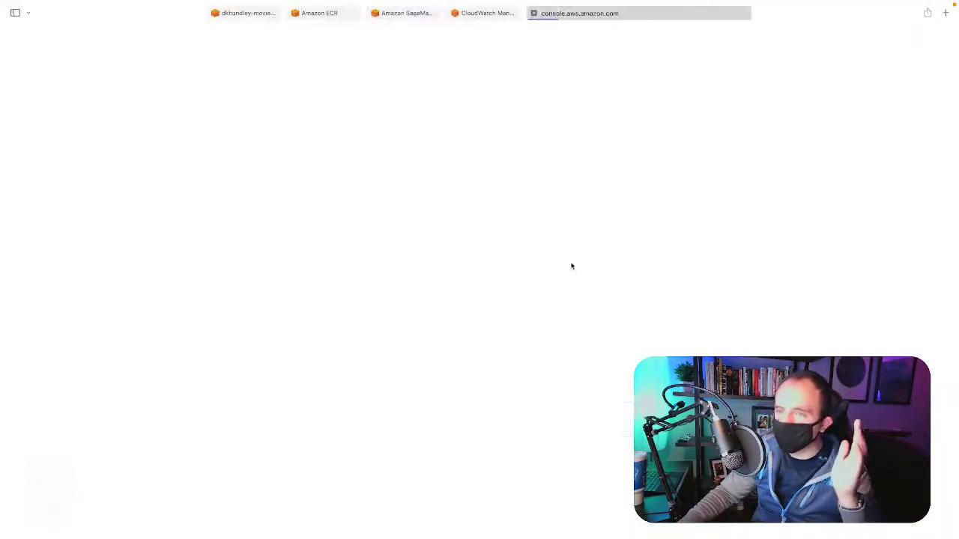
click(454, 13)
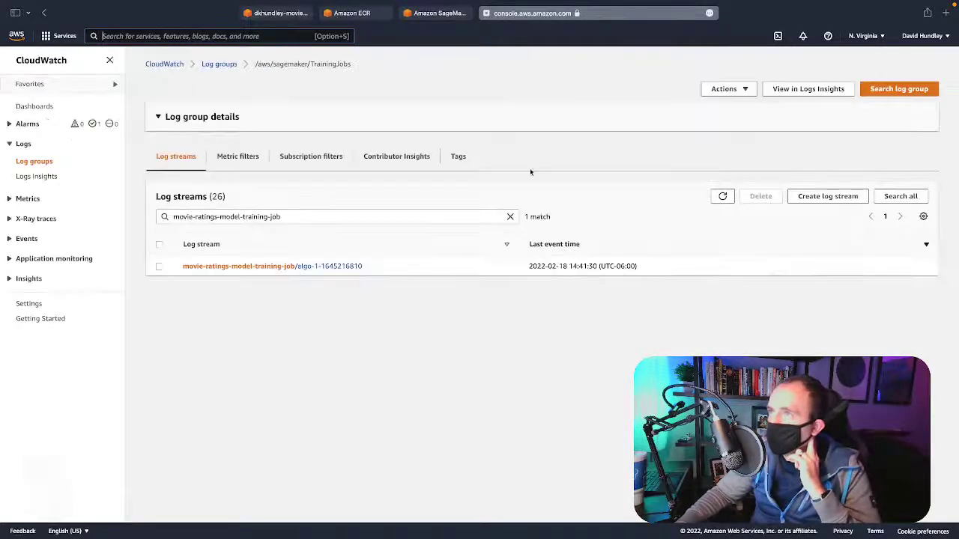
click(341, 348)
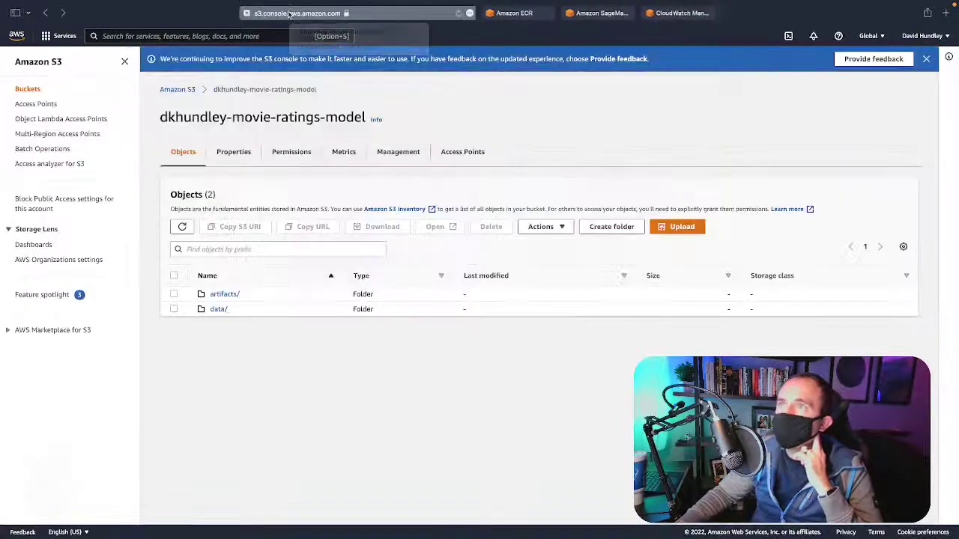
In the movie ratings S3 bucket, open artifacts/movie-ratings-model-training-job/output/ and select model.tar.gz
click(291, 14)
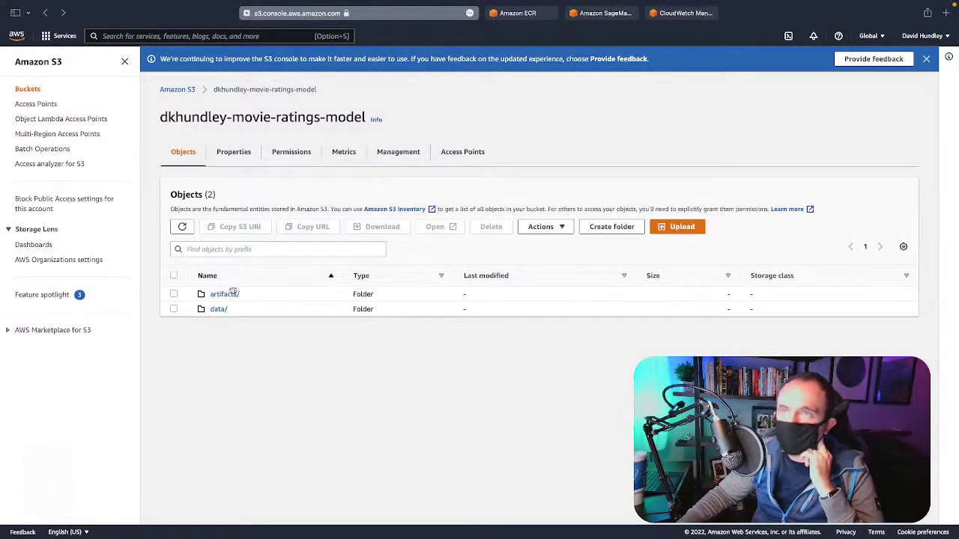
click(226, 295)
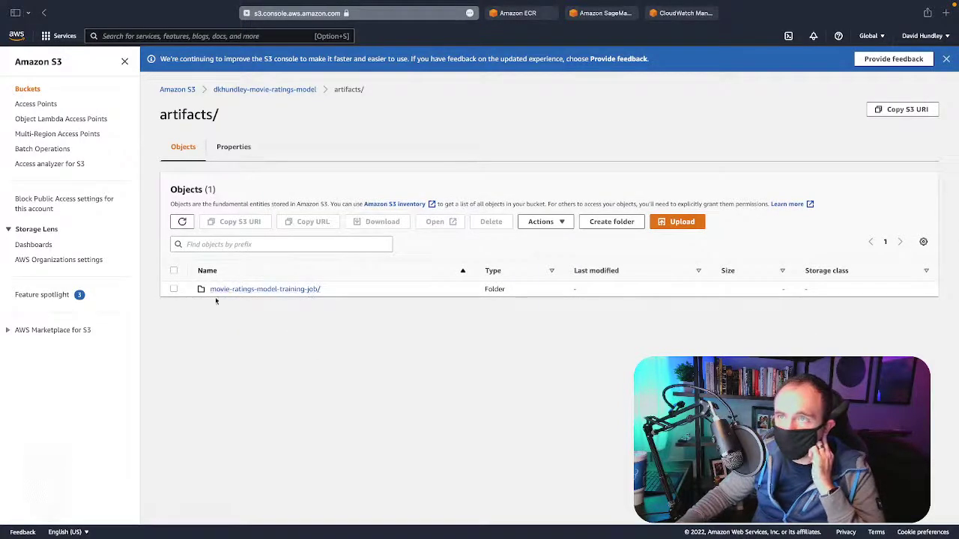
click(289, 290)
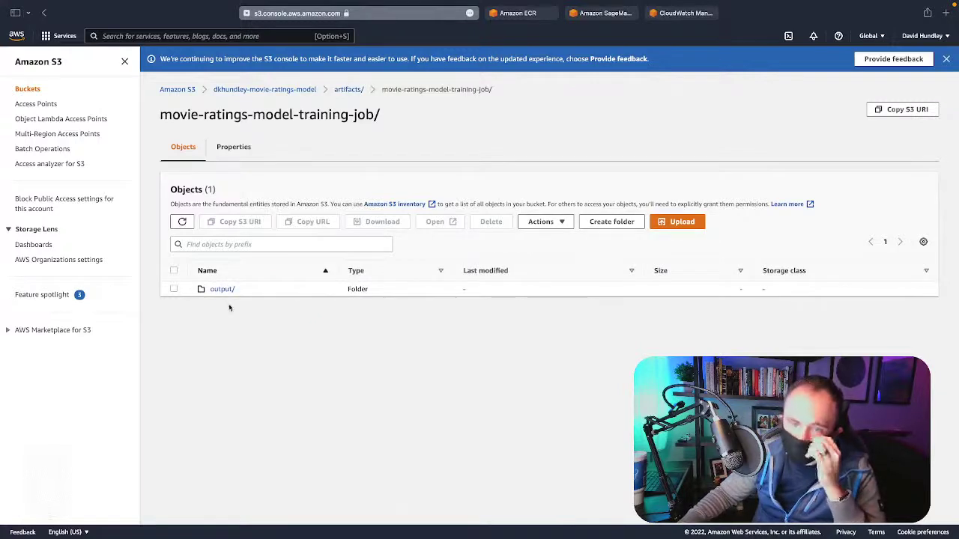
click(218, 291)
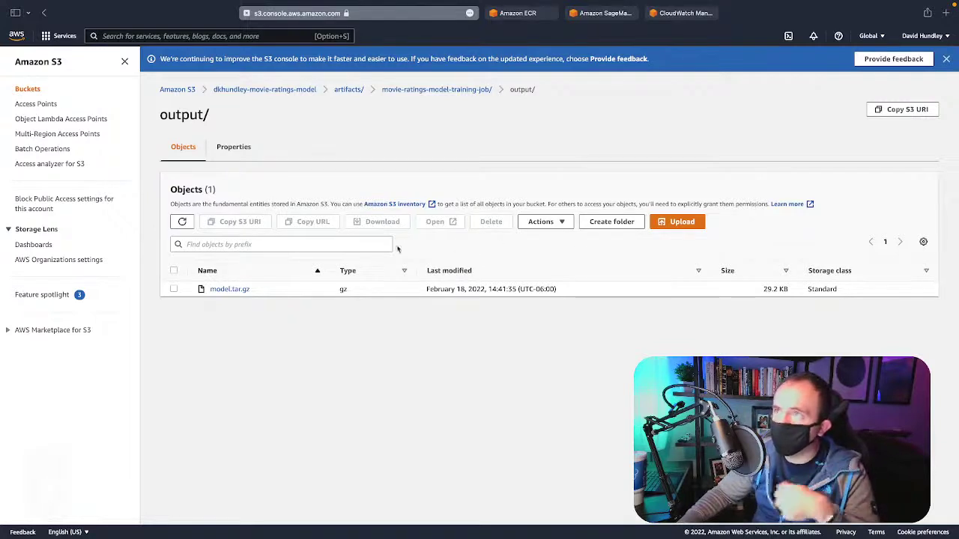
click(172, 290)
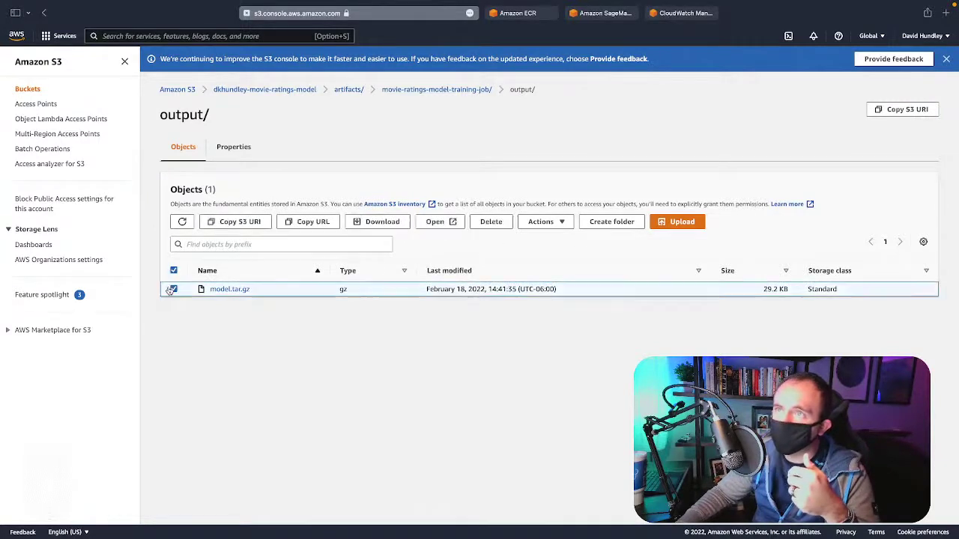
click(541, 222)
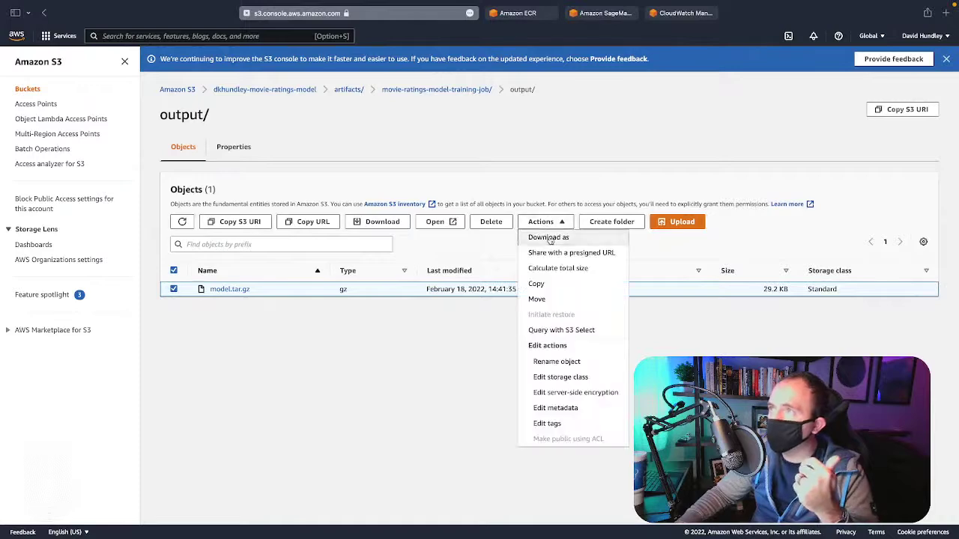
click(549, 236)
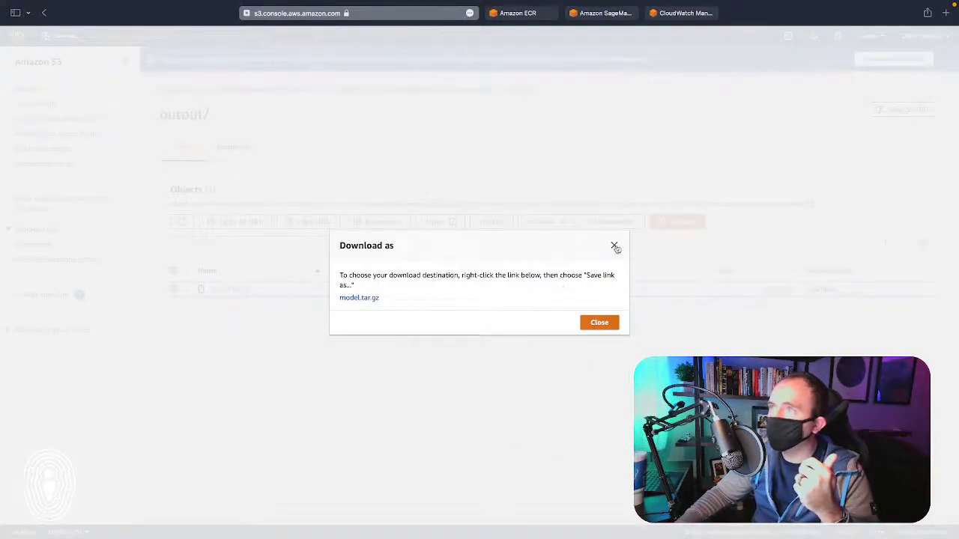
click(614, 246)
Download the selected model.tar.gz and allow downloads from s3.console.aws.amazon.com
click(382, 223)
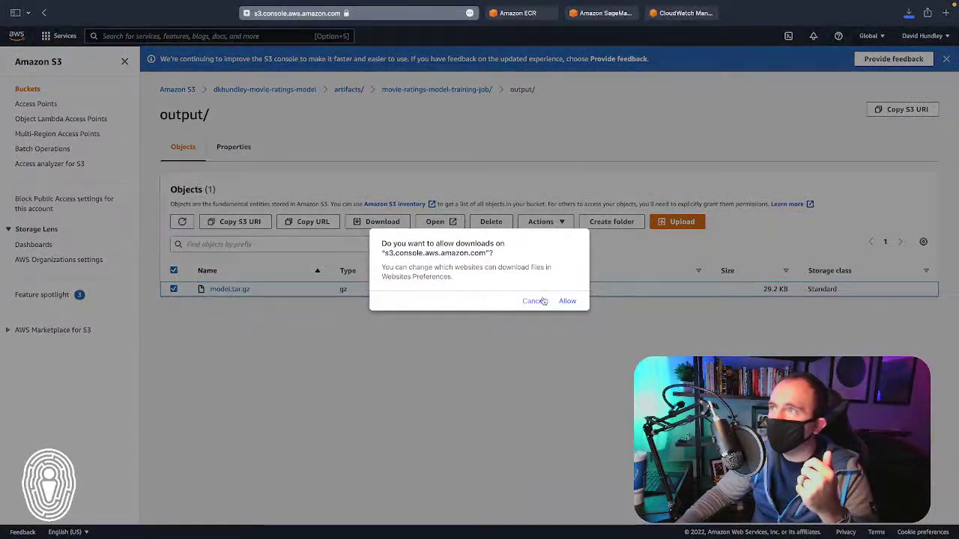
click(544, 300)
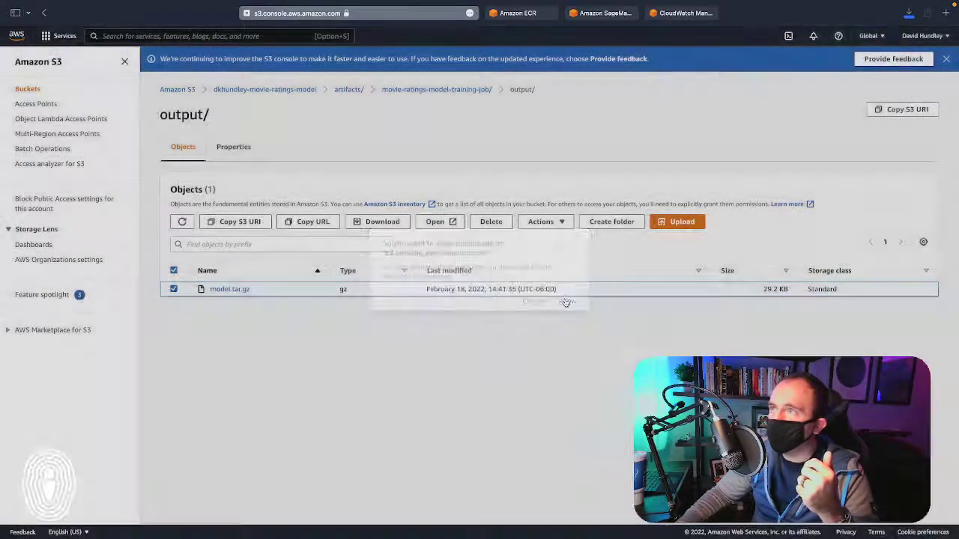
Switch to the Finder desktop and move the two Movie Model livestream PNG images to the Trash
key(ctrl+Left)
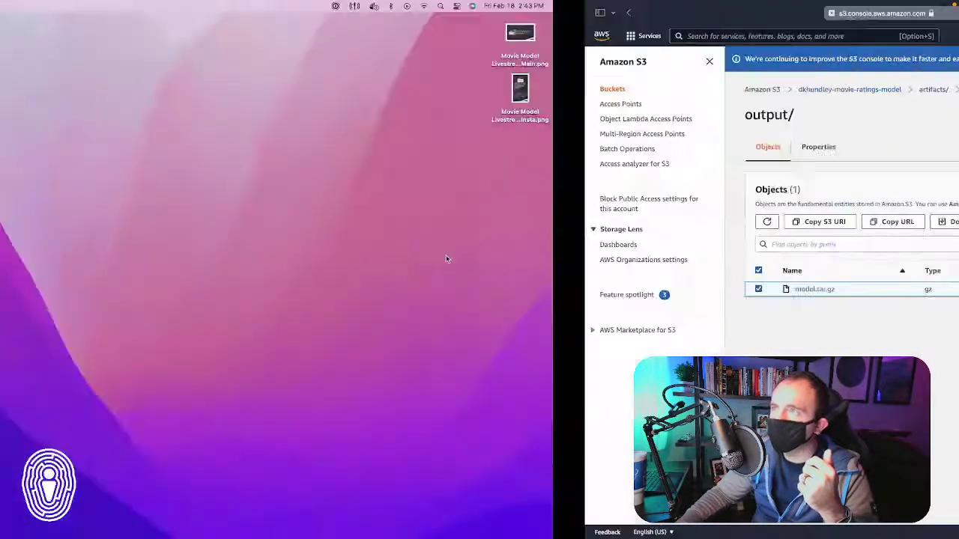
drag(721, 345, 957, 14)
key(super+BackSpace)
click(829, 6)
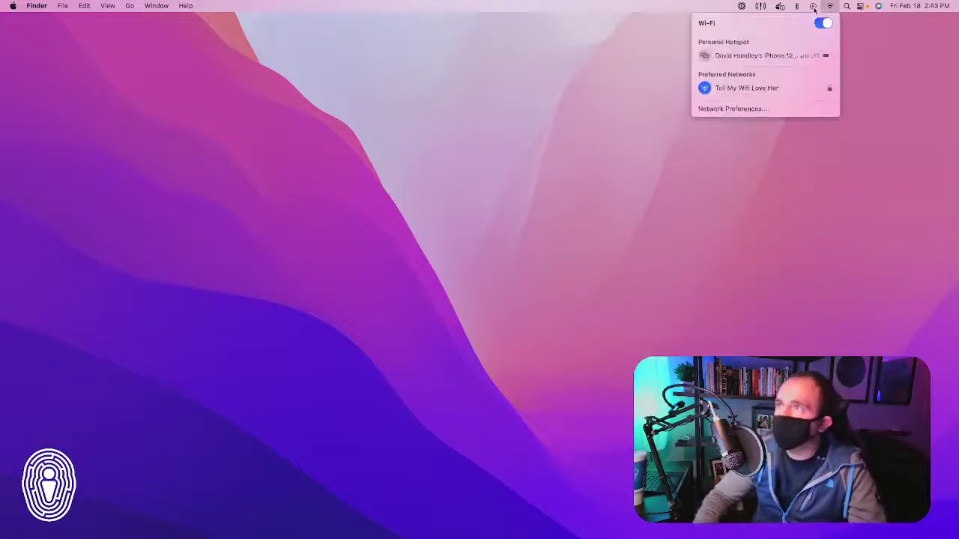
Open iTerm, run cd downloads and open . to show the folder in Finder, and quit iTerm
key(super+space)
text(i)
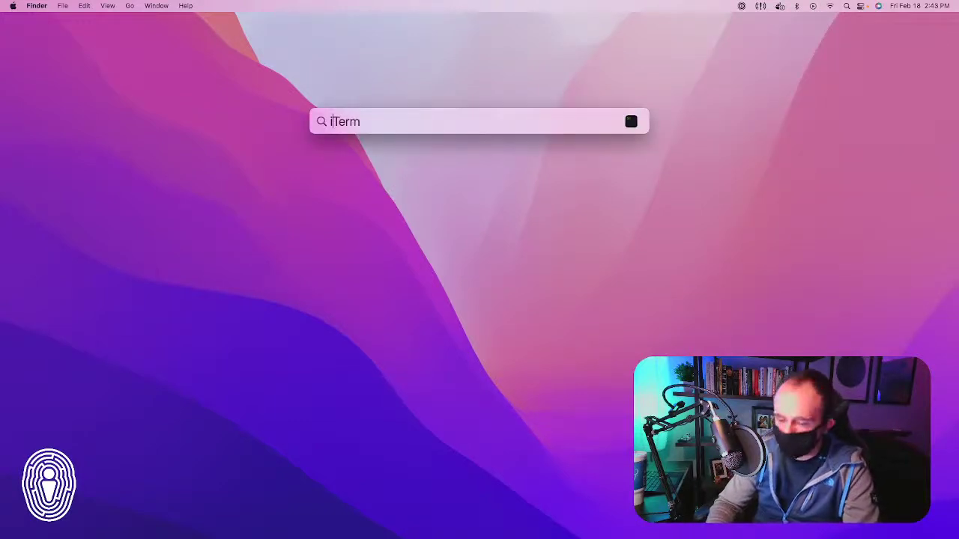
key(Return)
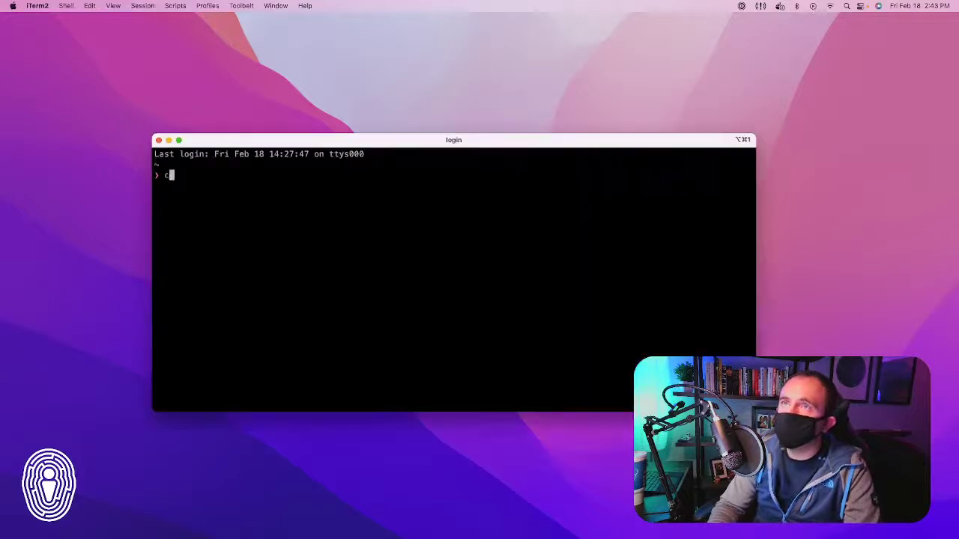
text(cd downloads)
key(Return)
text(open .)
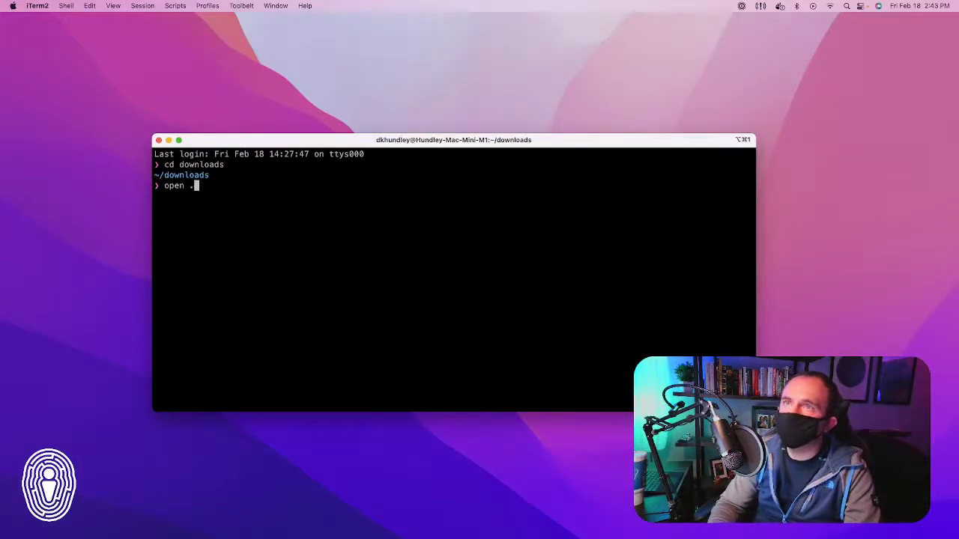
key(Return)
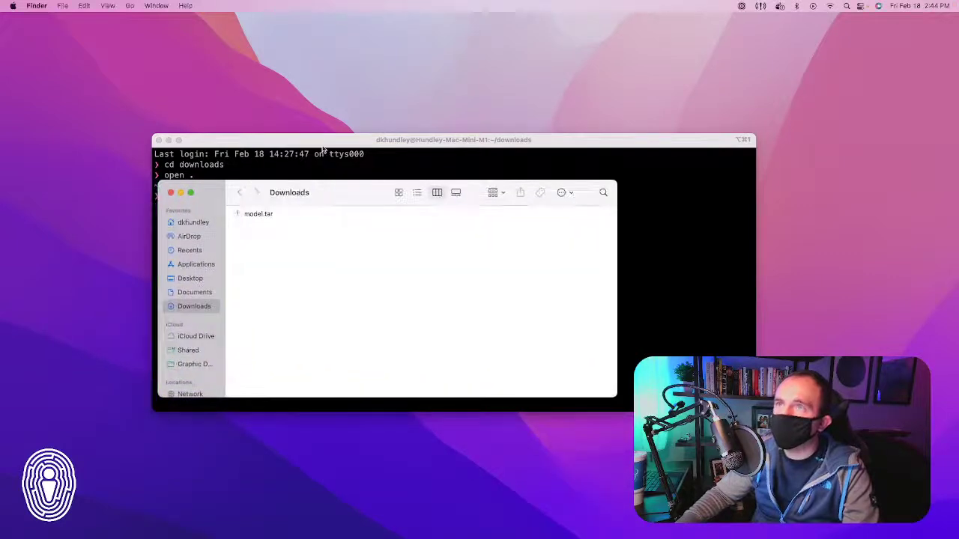
click(165, 141)
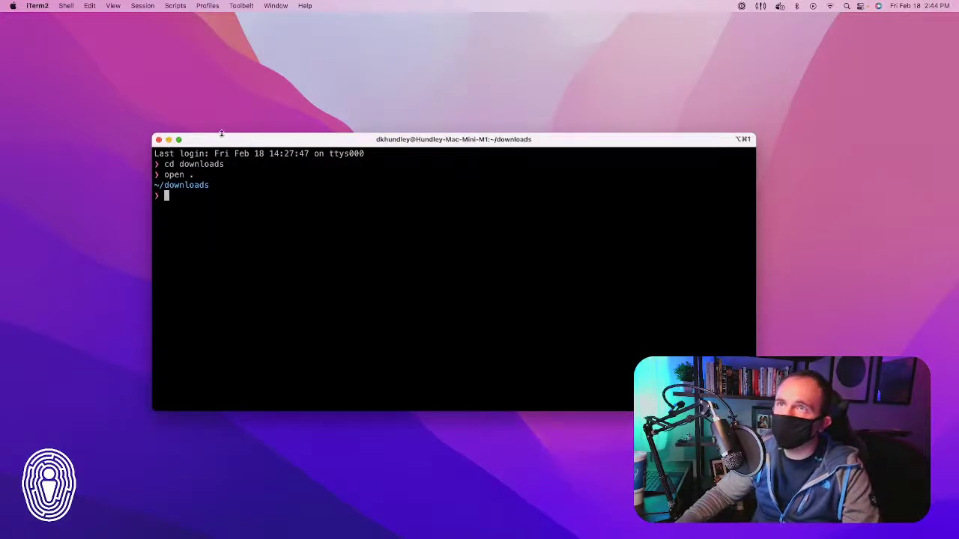
key(super+q)
key(Return)
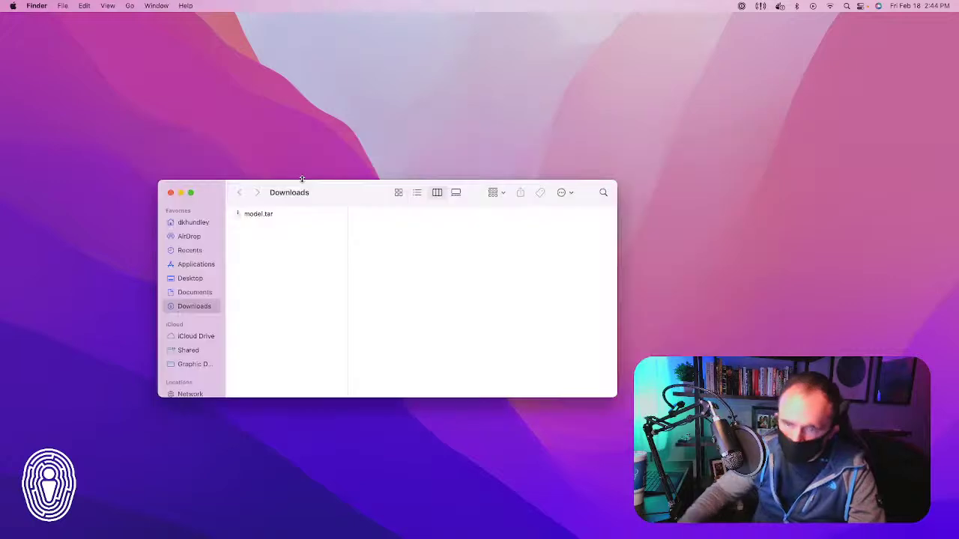
Extract model.tar in the Downloads folder with Archive Utility
drag(359, 185, 412, 181)
click(335, 212)
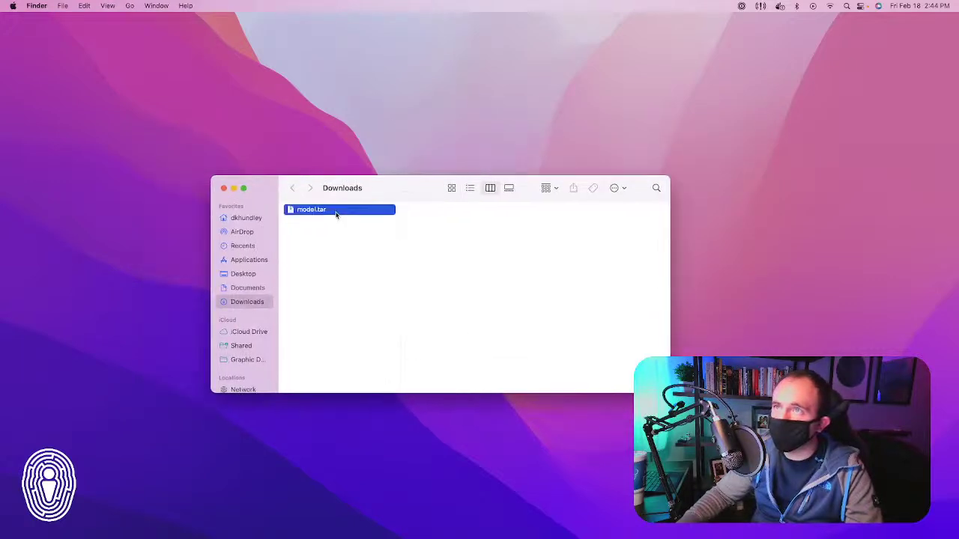
right_click(336, 213)
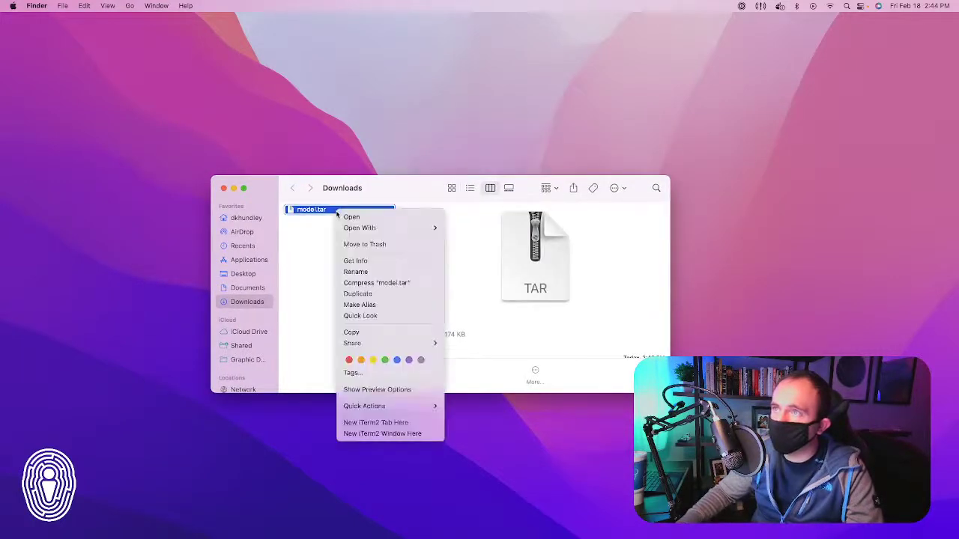
mouse_move(411, 232)
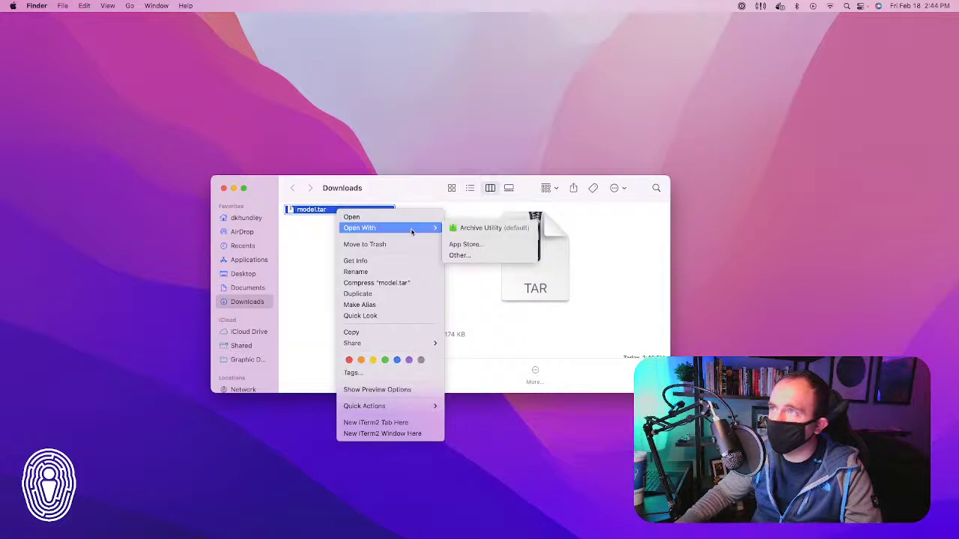
click(491, 228)
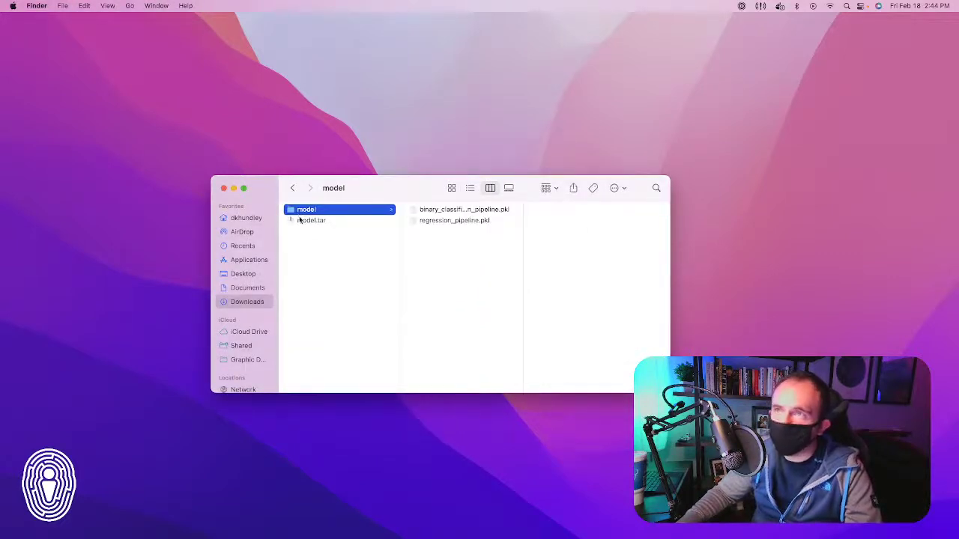
Inspect binary_classification_pipeline.pkl and regression_pipeline.pkl in the extracted model folder
click(472, 214)
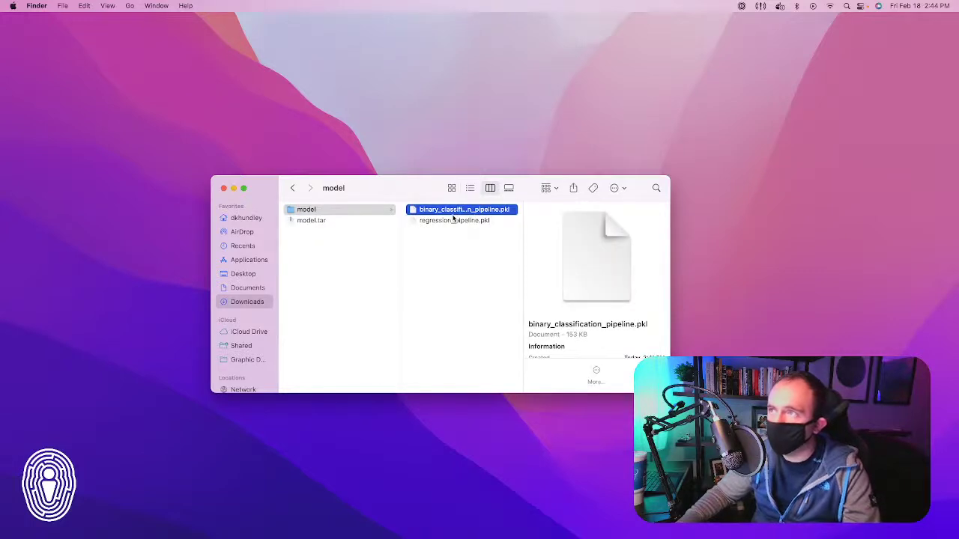
shift+click(454, 219)
click(464, 233)
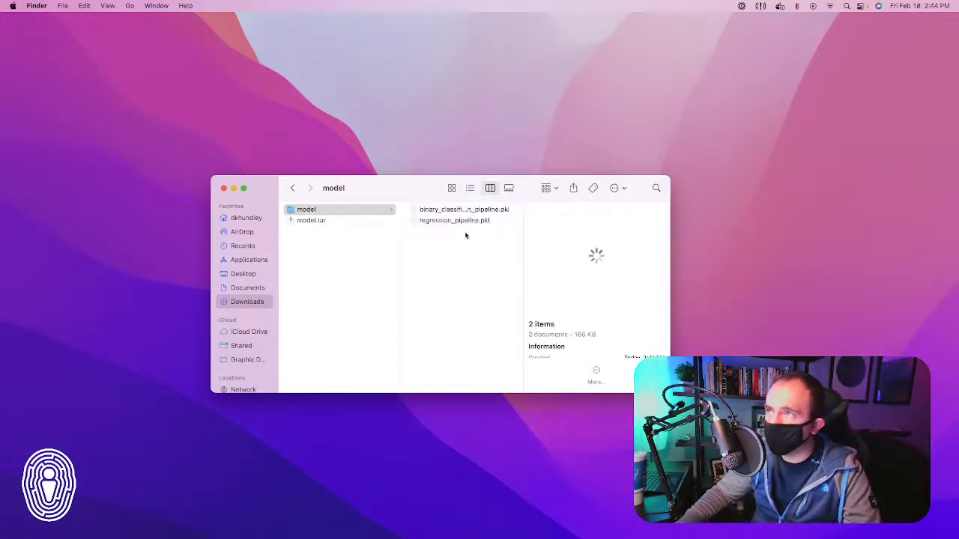
click(466, 221)
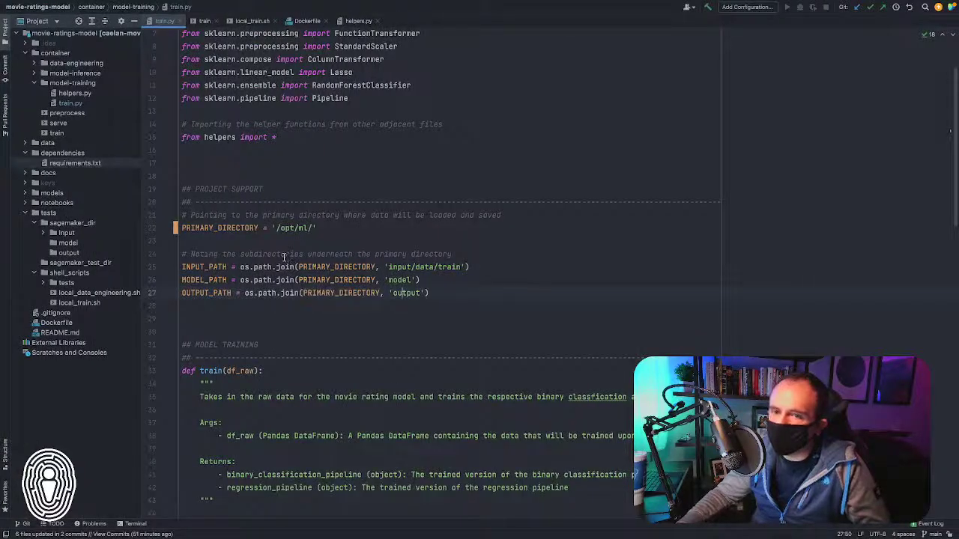
In PyCharm, review train.py from the directory paths through the training pipelines to the pickle saving and the closing sys.exit(0) call
scroll(284, 257, down, 8)
scroll(285, 259, up, 3)
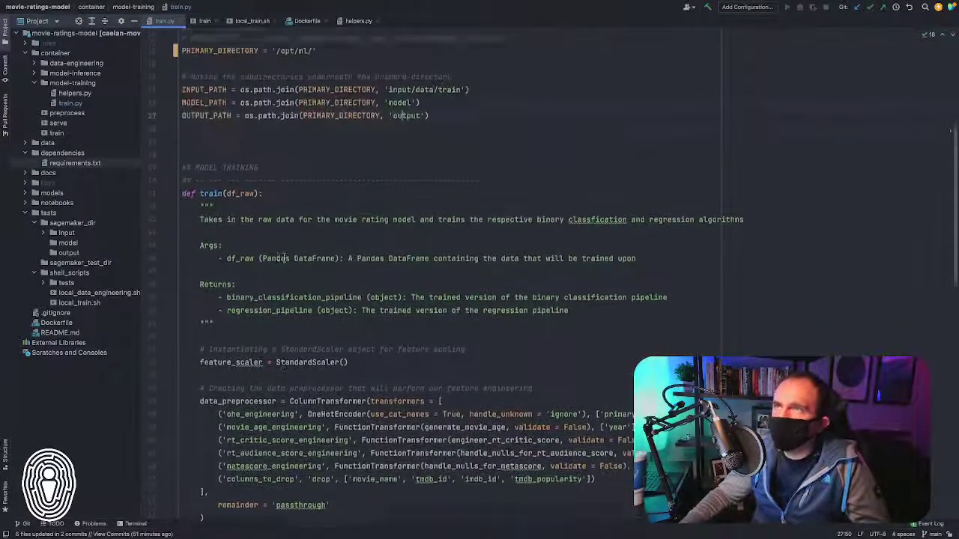
scroll(284, 257, up, 2)
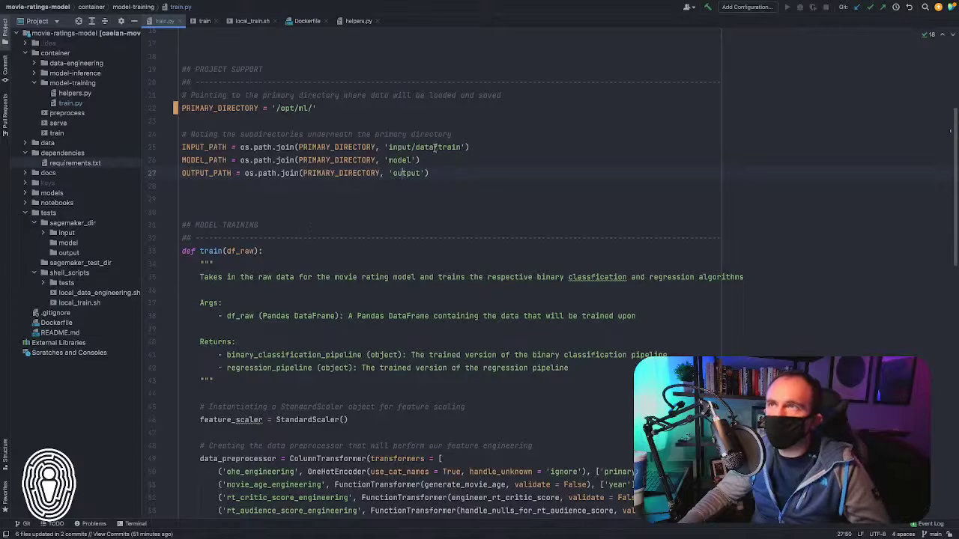
scroll(439, 161, down, 15)
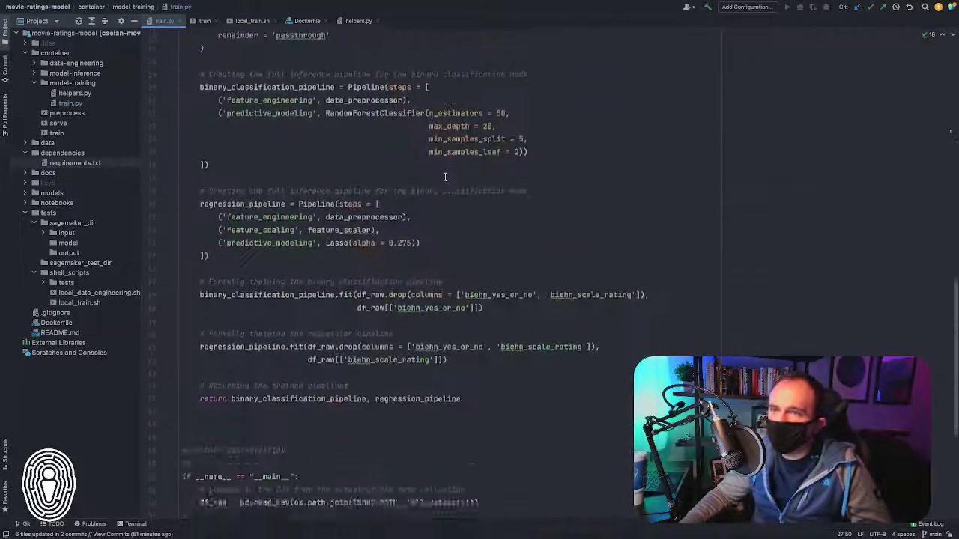
scroll(444, 177, down, 6)
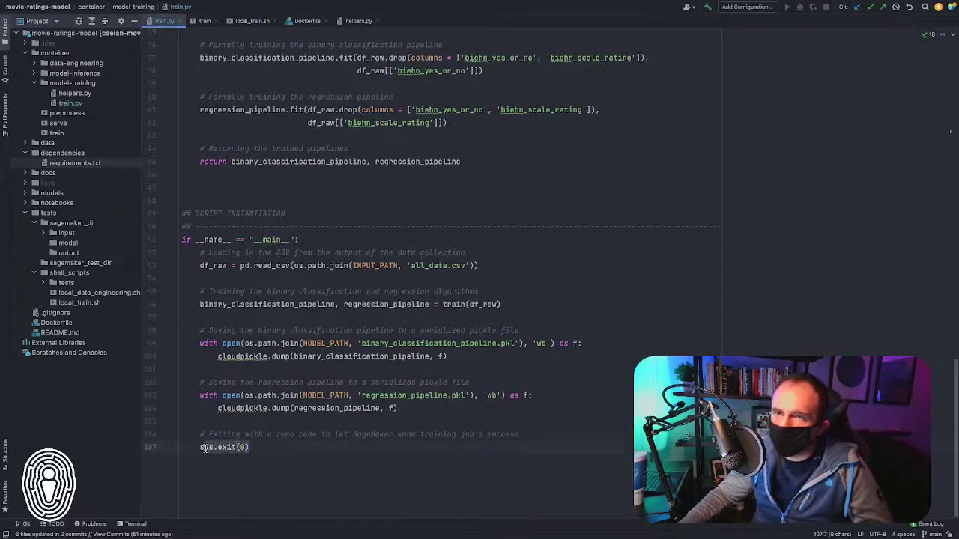
click(284, 435)
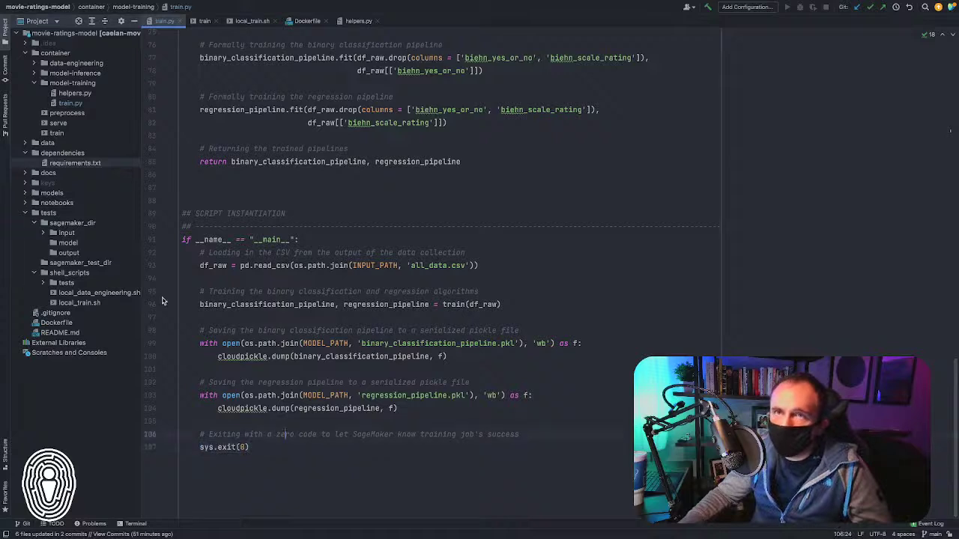
Open the Dockerfile and examine the SageMaker environment variables, the WORKDIR line and the chmod lines for serve, train and preprocess
click(307, 21)
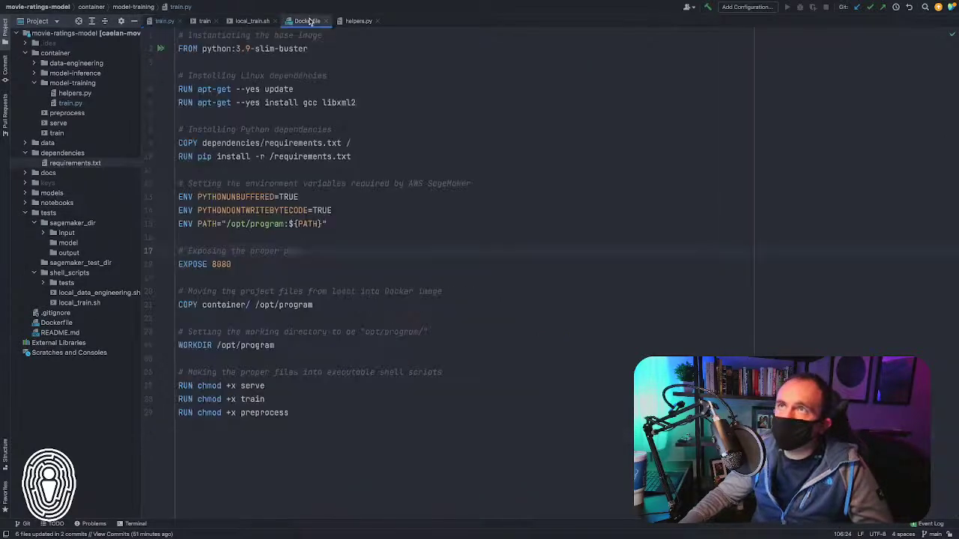
drag(341, 224, 107, 196)
drag(276, 346, 179, 346)
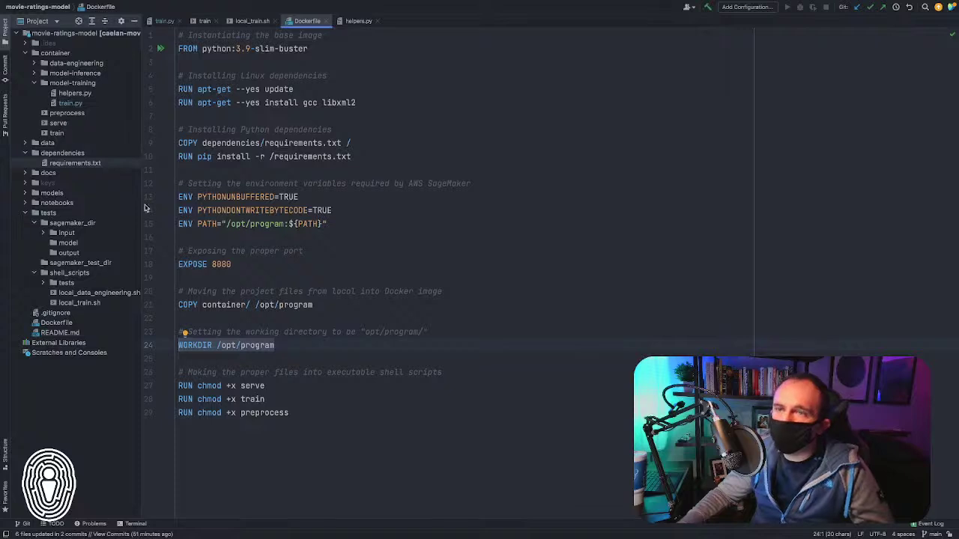
double_click(258, 399)
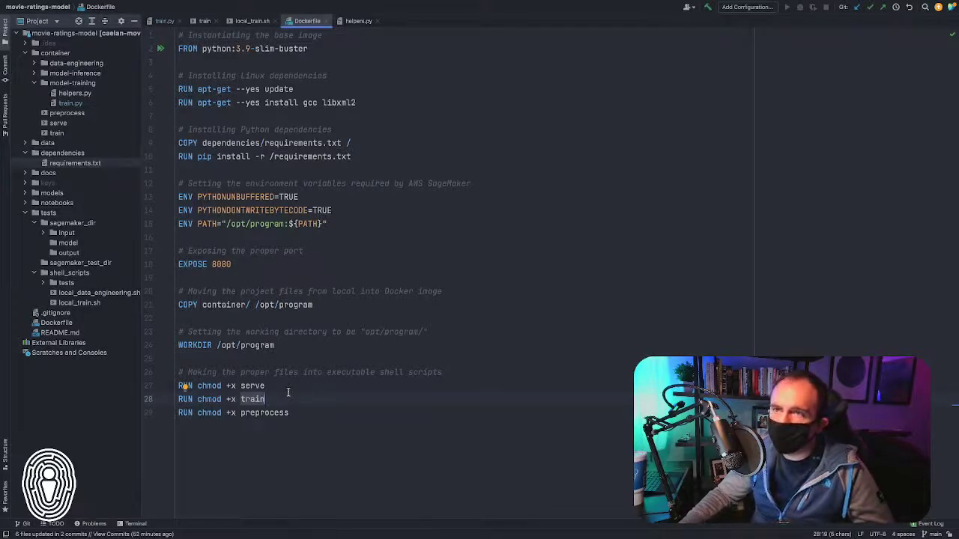
double_click(258, 399)
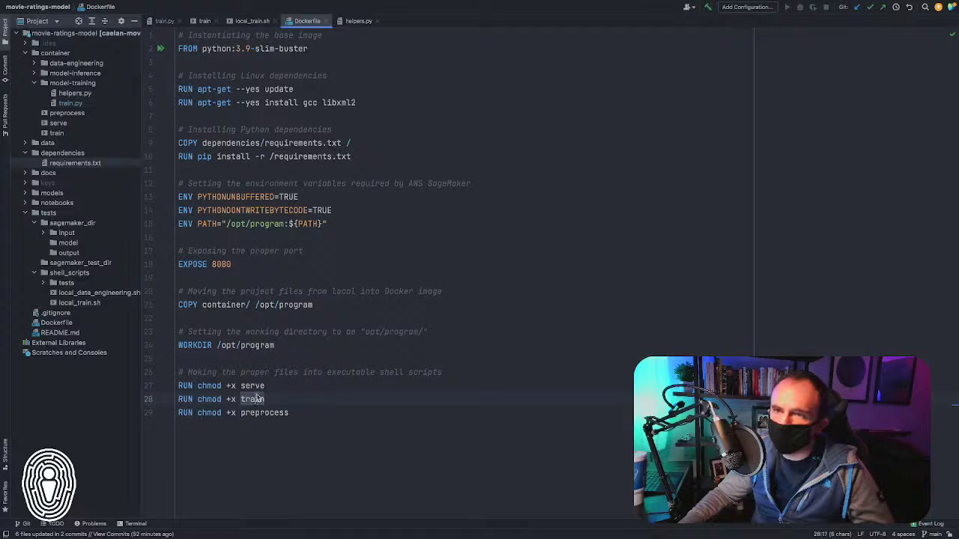
double_click(252, 386)
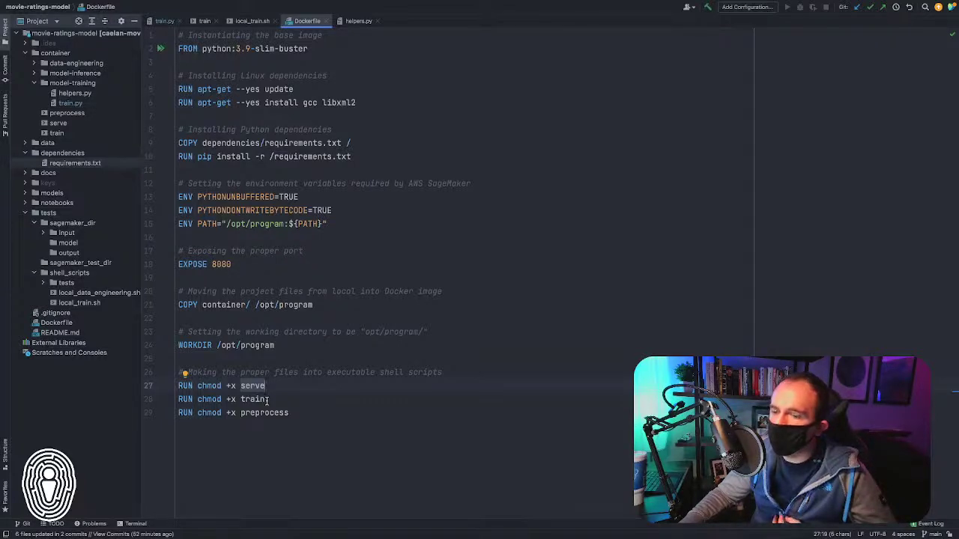
double_click(270, 412)
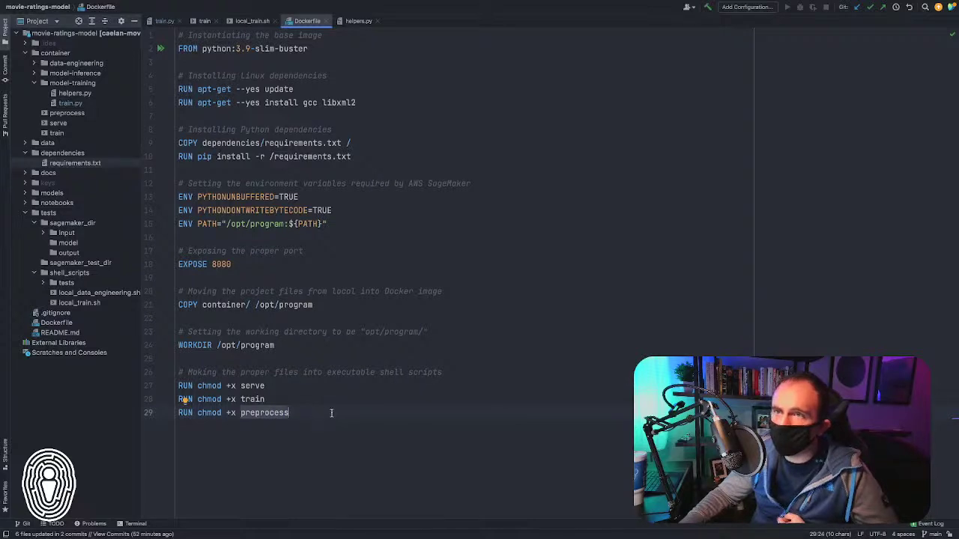
Open the preprocess script and data-engineering/main.py, and examine main.py's project support and script instantiation sections
double_click(66, 113)
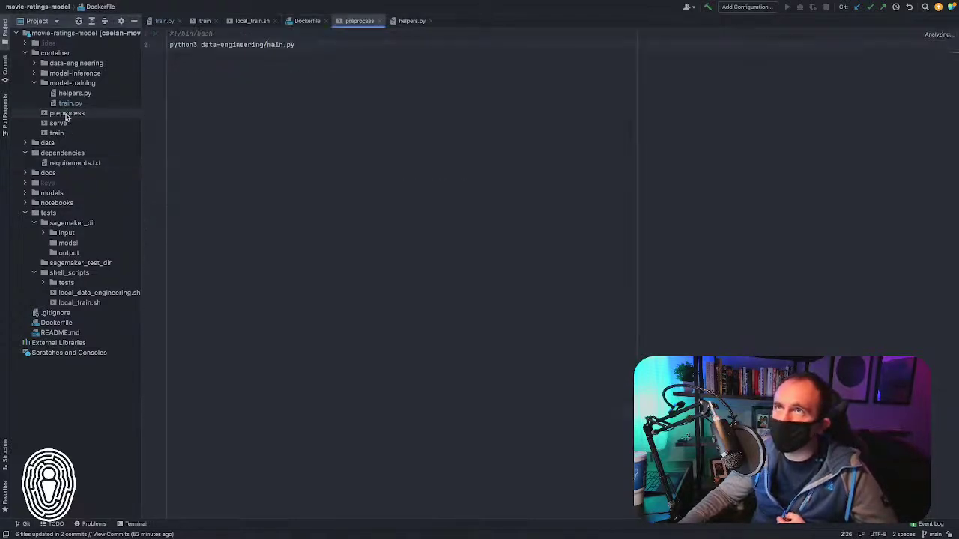
scroll(263, 78, up, 3)
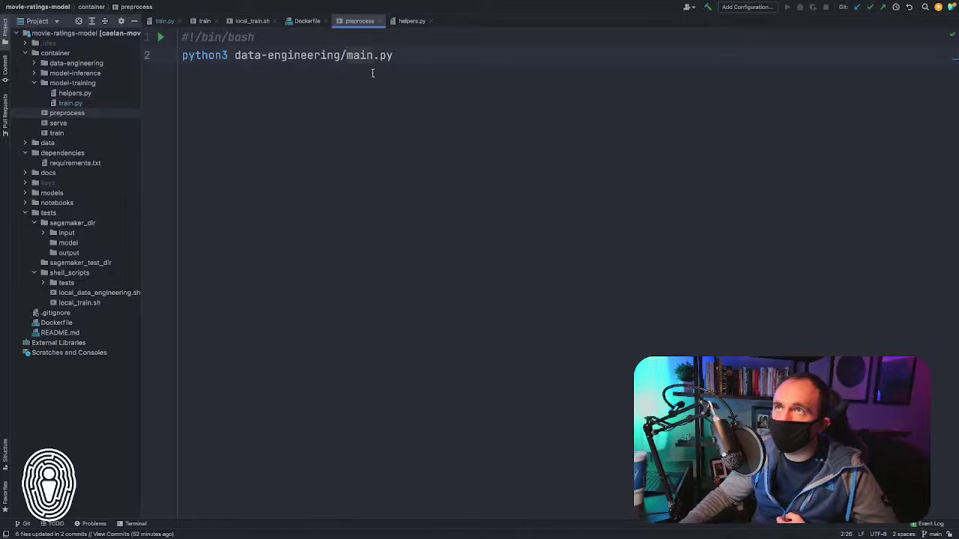
click(34, 63)
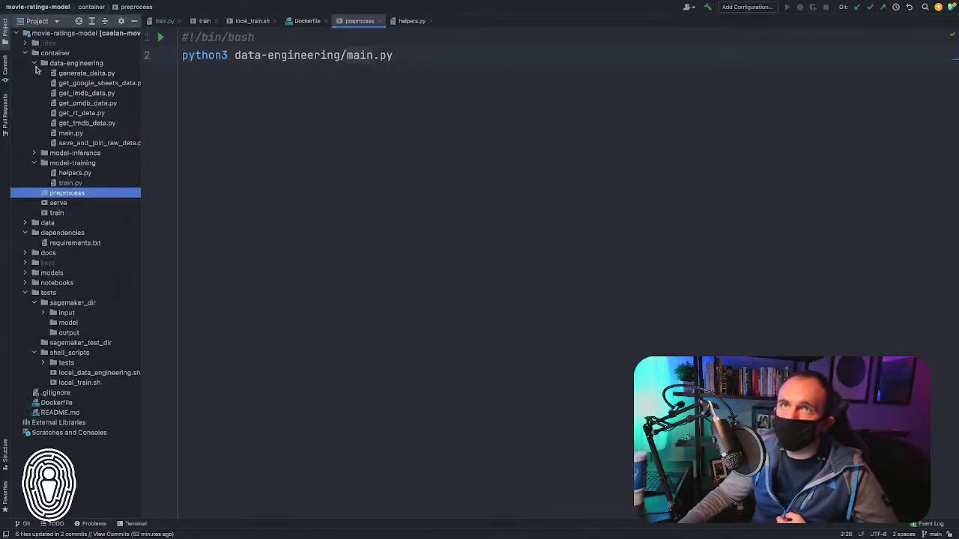
double_click(72, 133)
scroll(312, 218, down, 5)
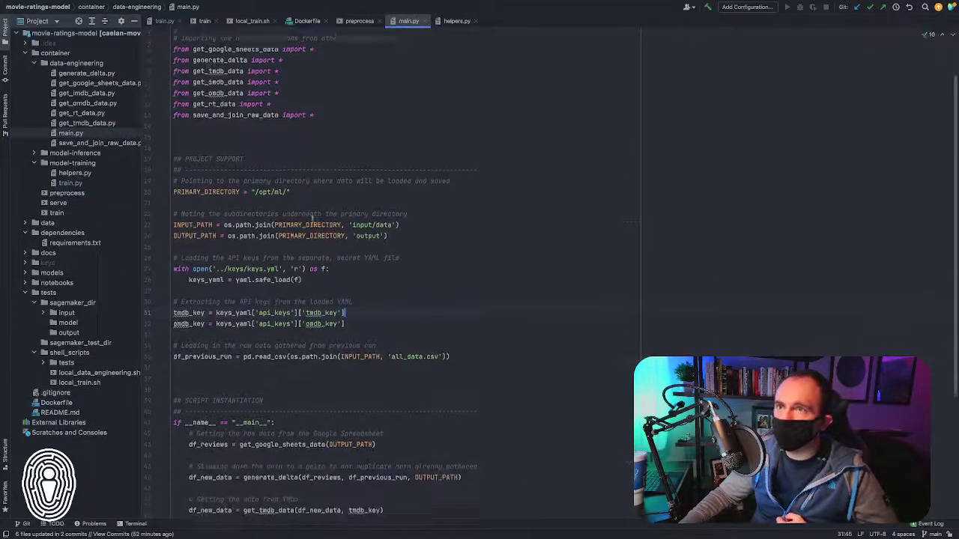
scroll(311, 217, down, 5)
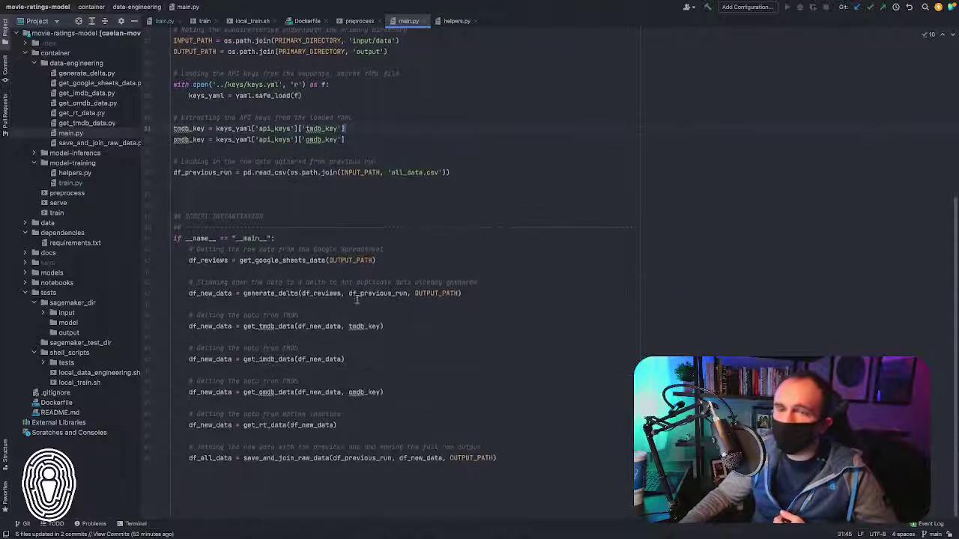
drag(520, 450, 174, 215)
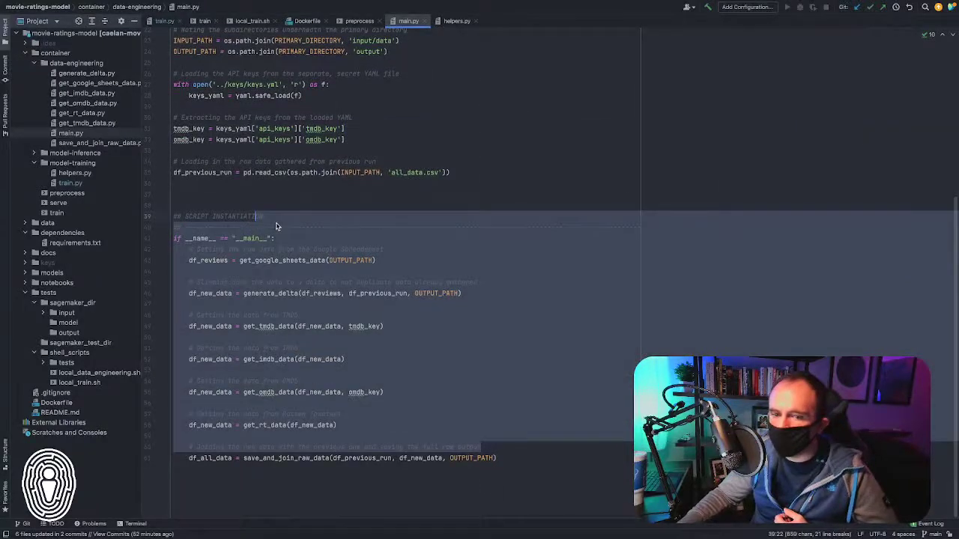
click(490, 293)
Switch to the S3 console in Safari, deselect model.tar.gz and go back to the root of the movie ratings model bucket
key(ctrl+Left)
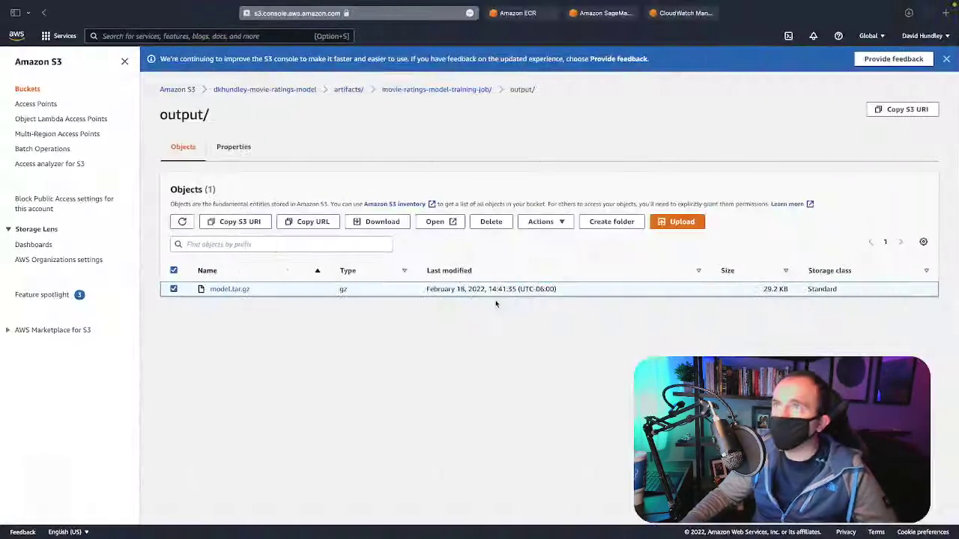
click(174, 289)
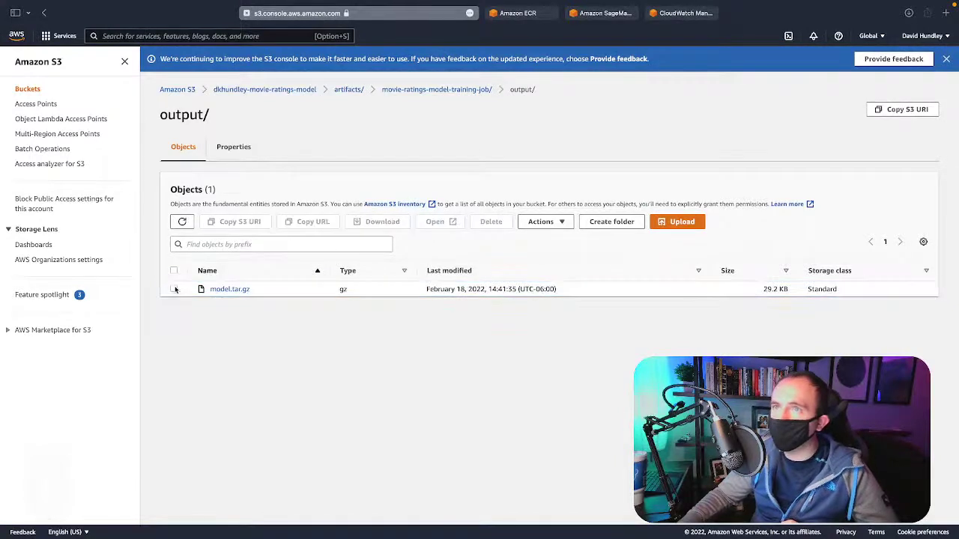
click(307, 89)
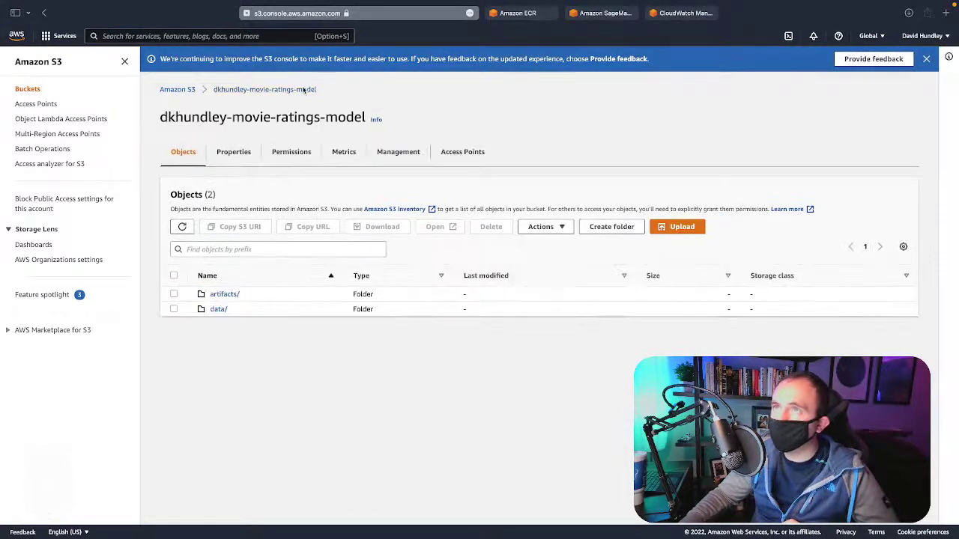
Permanently delete the artifacts/ and data/ folders from the bucket, confirming with "permanently delete"
click(174, 293)
click(173, 308)
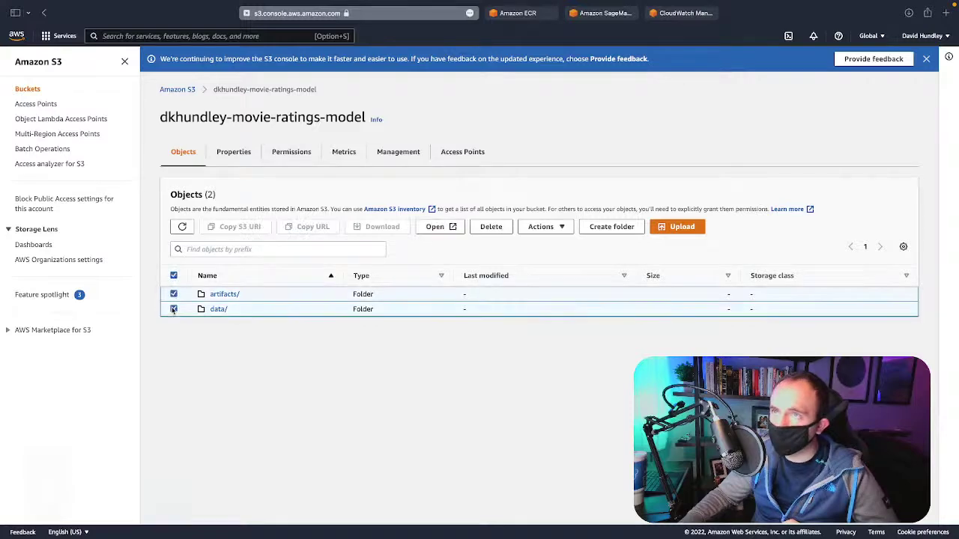
click(492, 228)
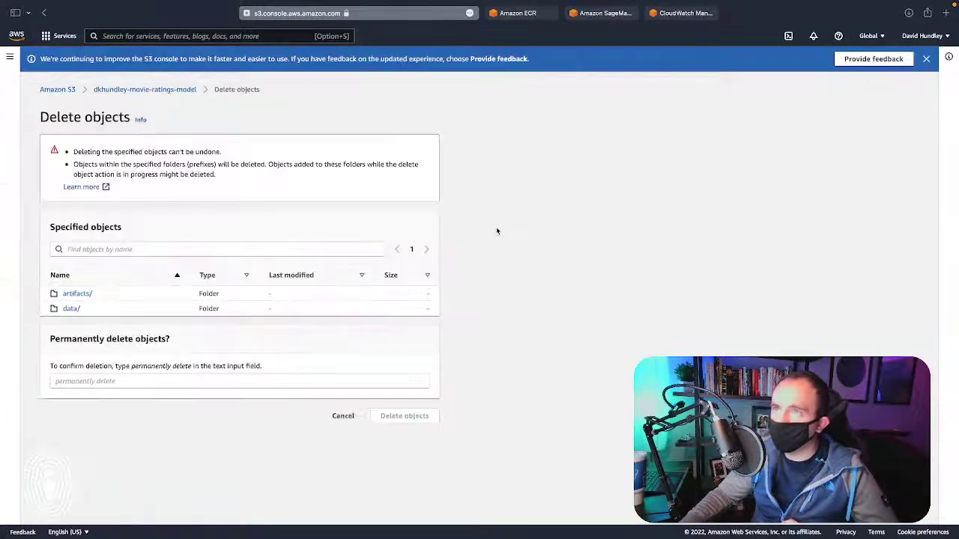
click(172, 381)
text(perm)
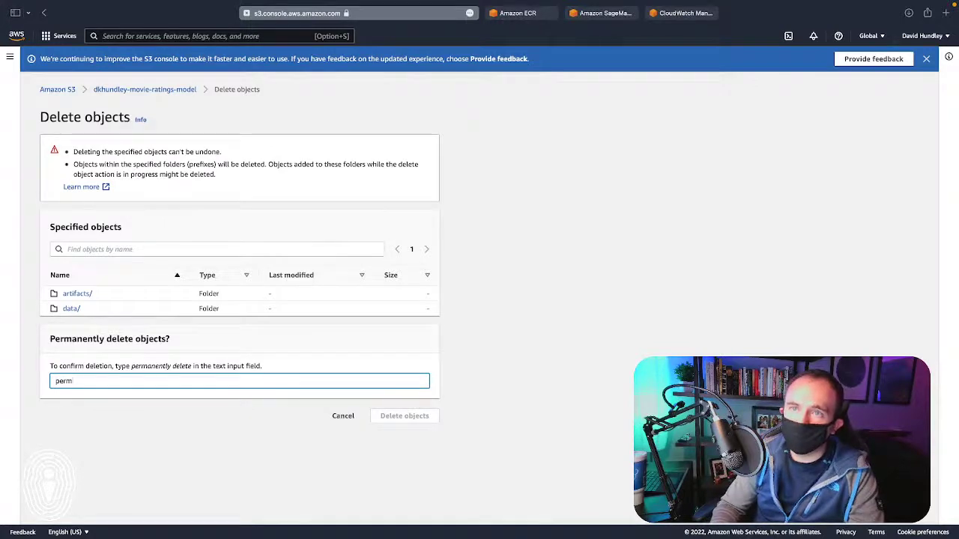
text(anently delete)
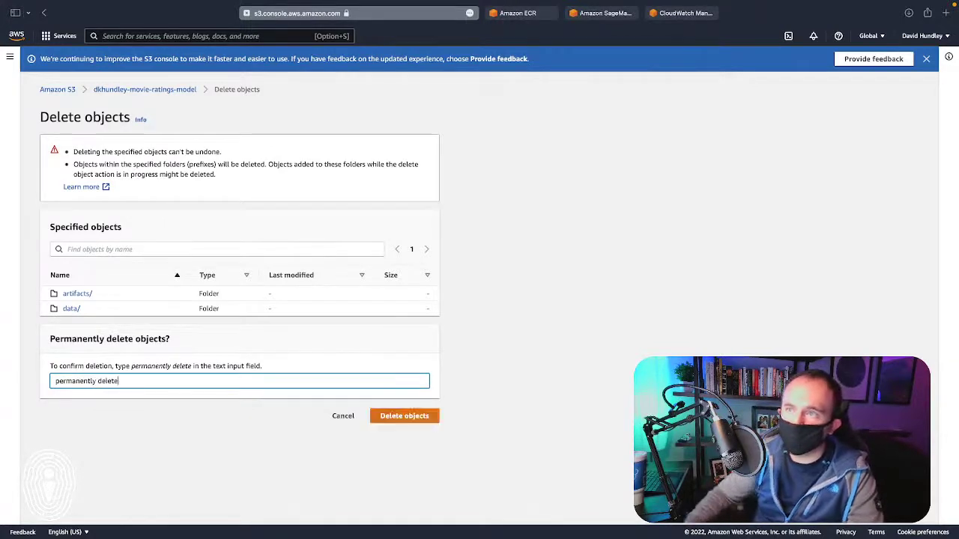
click(407, 417)
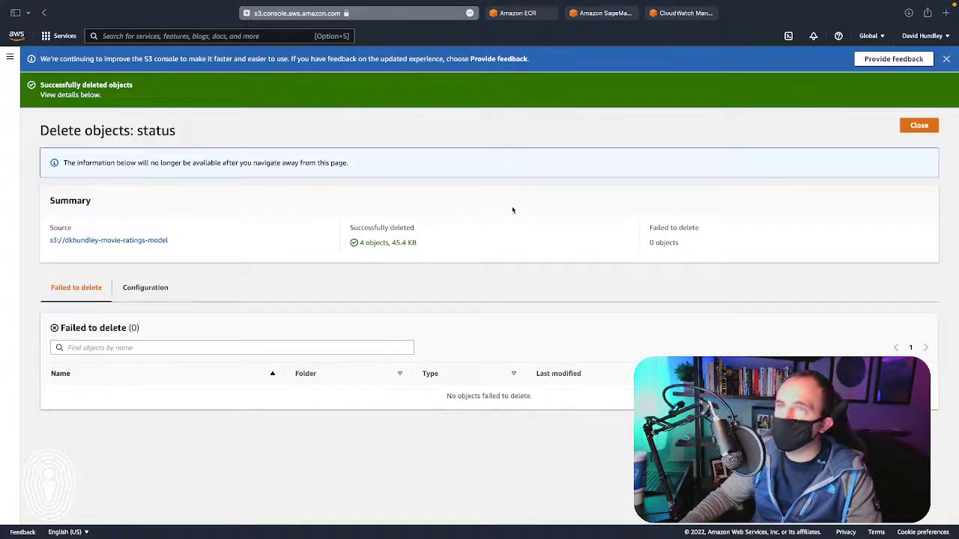
Close the SageMaker training job's status history, review its job settings, and return to the S3 deletion status page
click(600, 25)
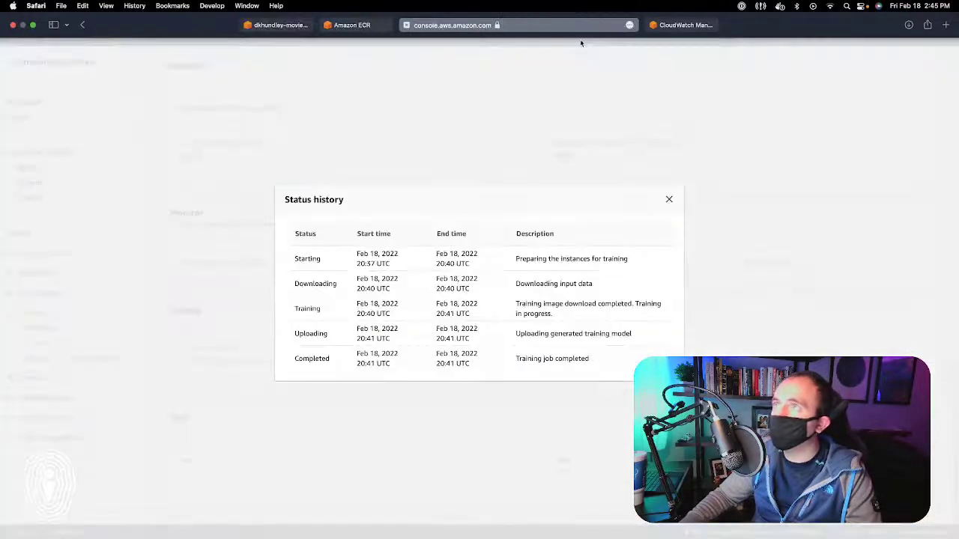
click(669, 198)
scroll(465, 262, up, 10)
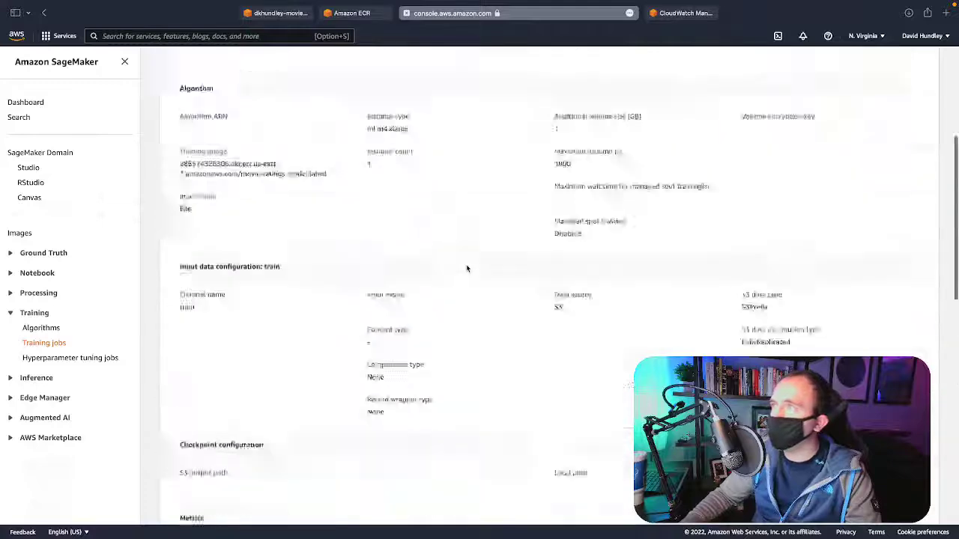
scroll(467, 268, up, 5)
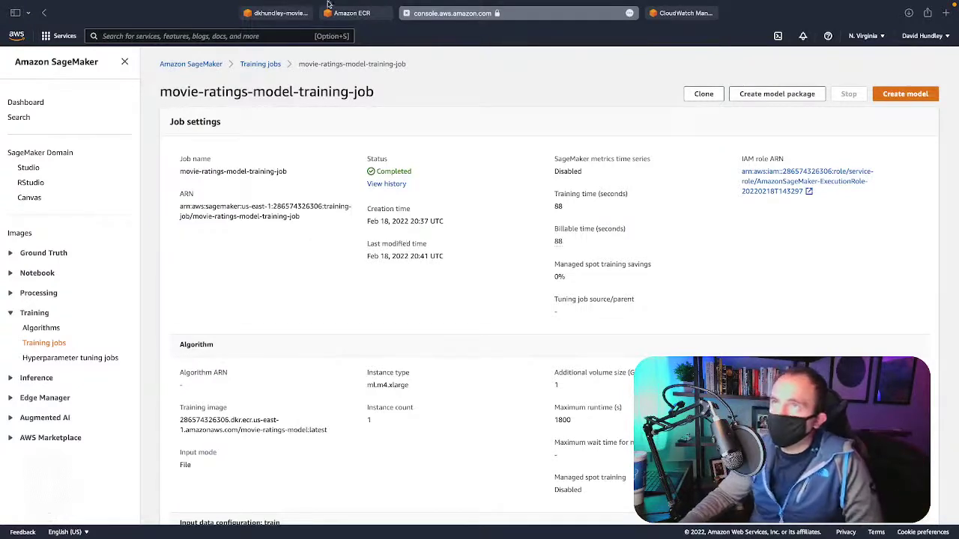
click(283, 15)
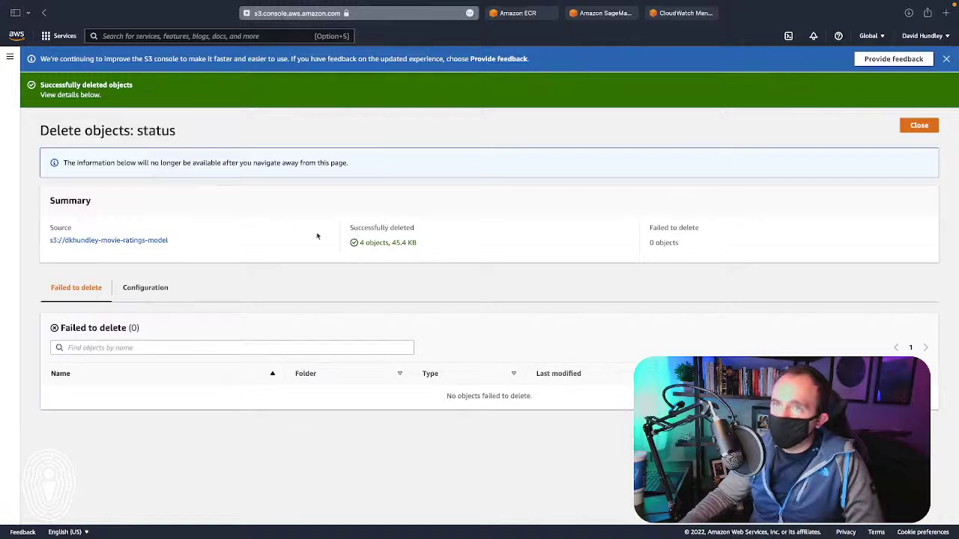
Delete the private movie-ratings-model repository in Amazon ECR, confirming with "delete", and go back to the SageMaker training job page
click(520, 13)
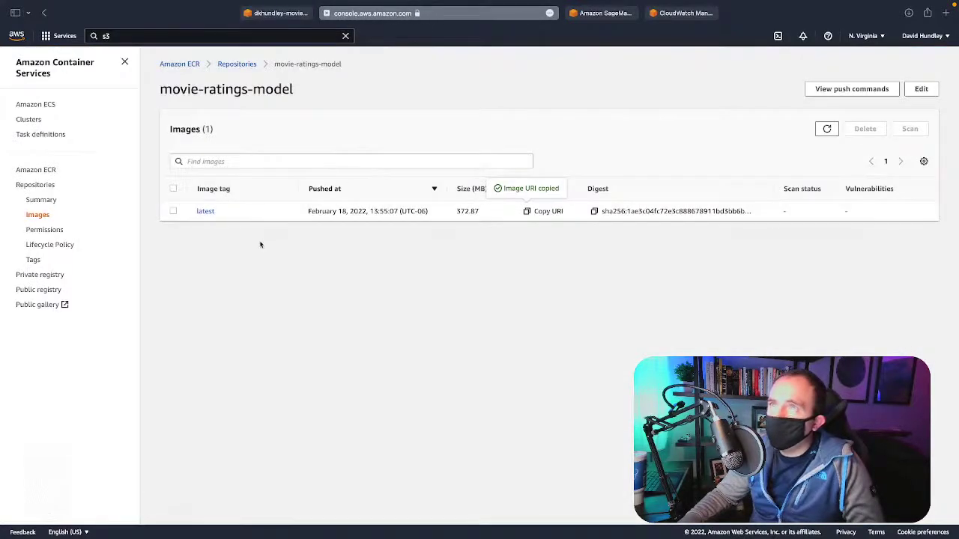
click(249, 66)
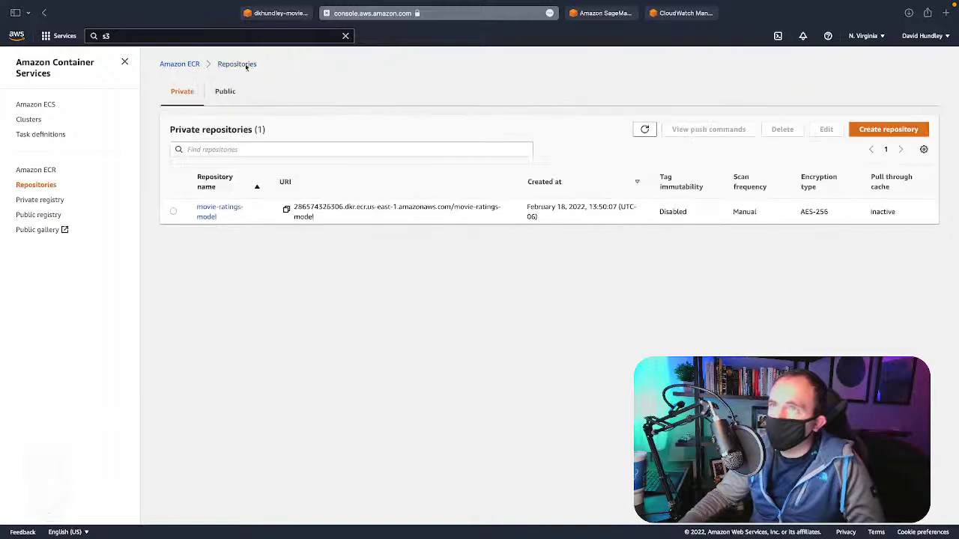
click(173, 213)
click(779, 129)
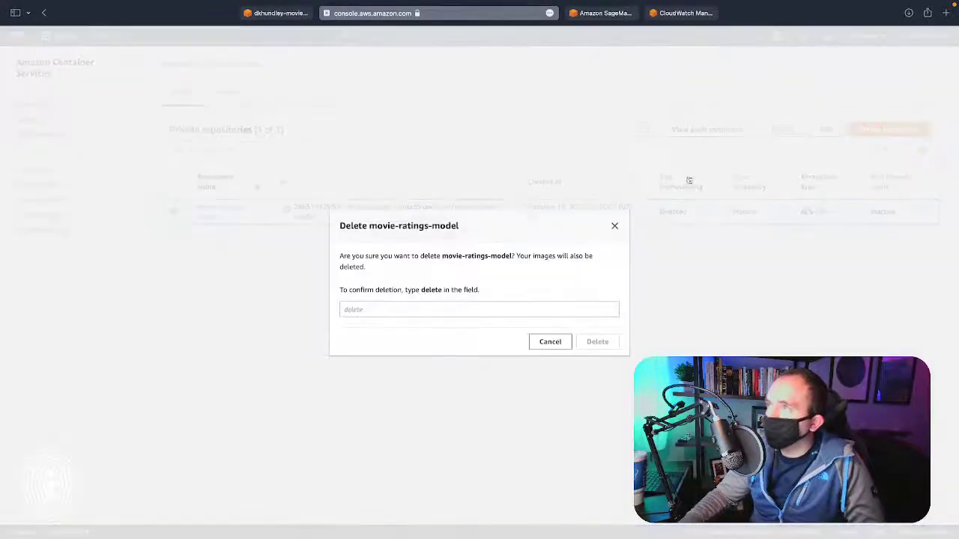
click(496, 309)
text(delete)
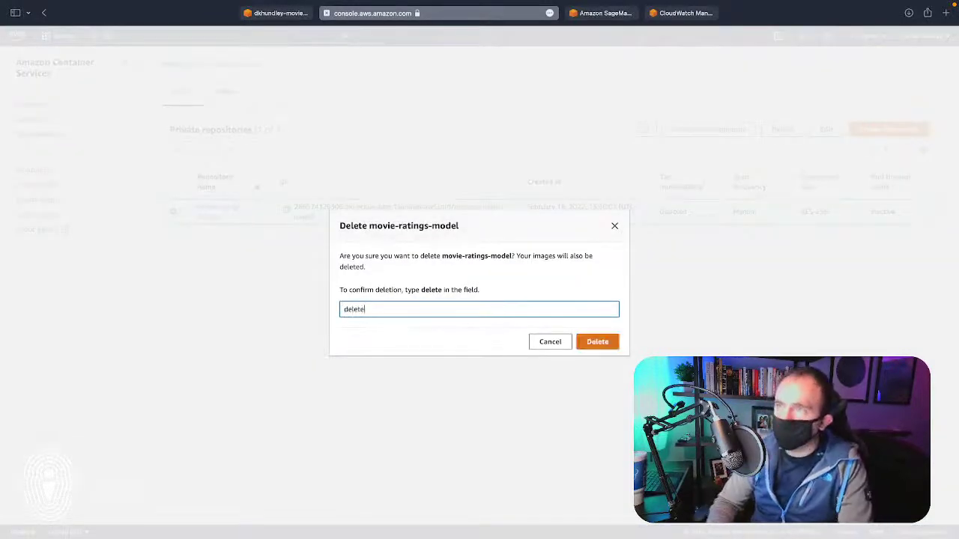
click(599, 342)
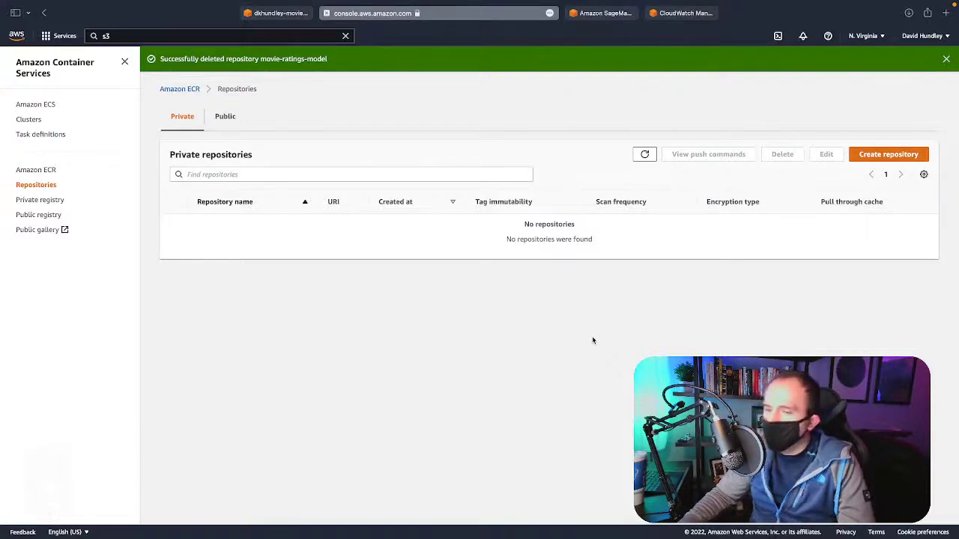
click(600, 27)
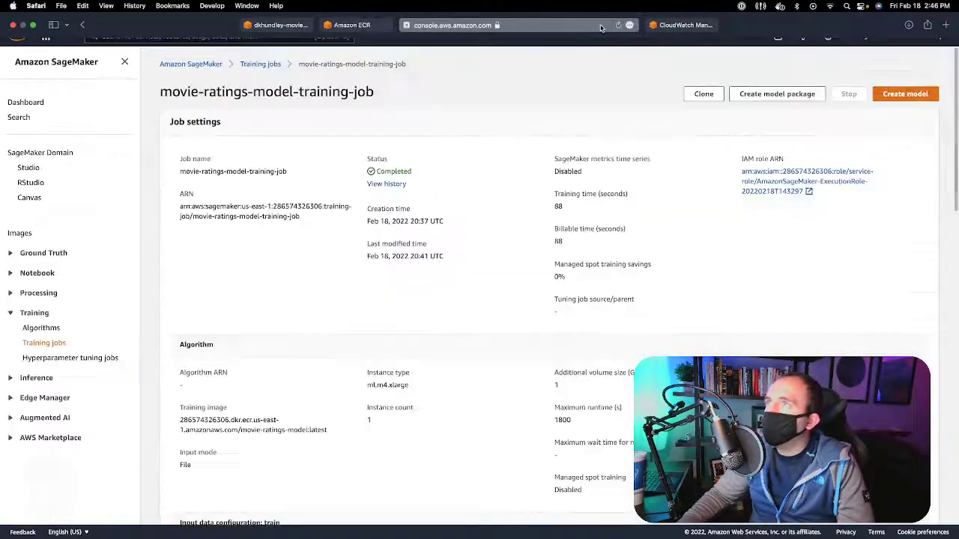